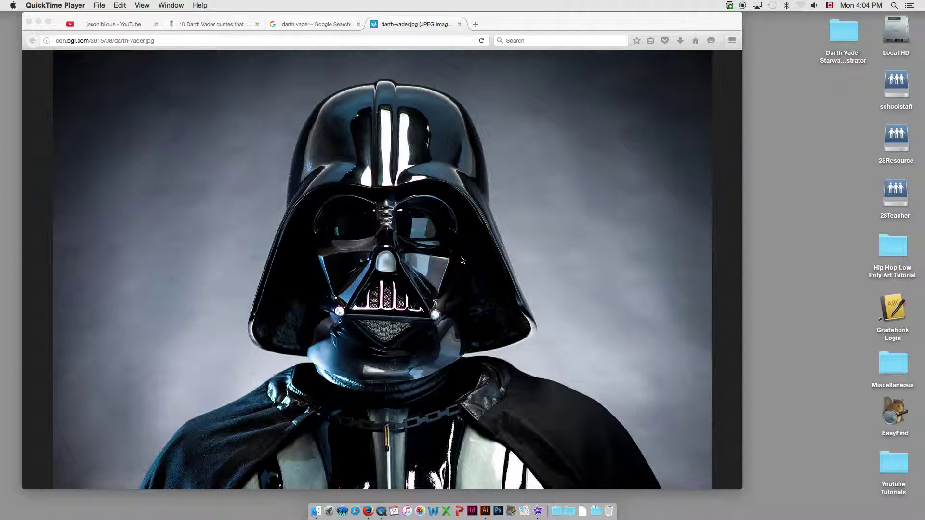
- Drag the Vader photo out of Firefox onto the desktop as darth-vader.jpg
left_click_drag(529, 23, 522, 25)
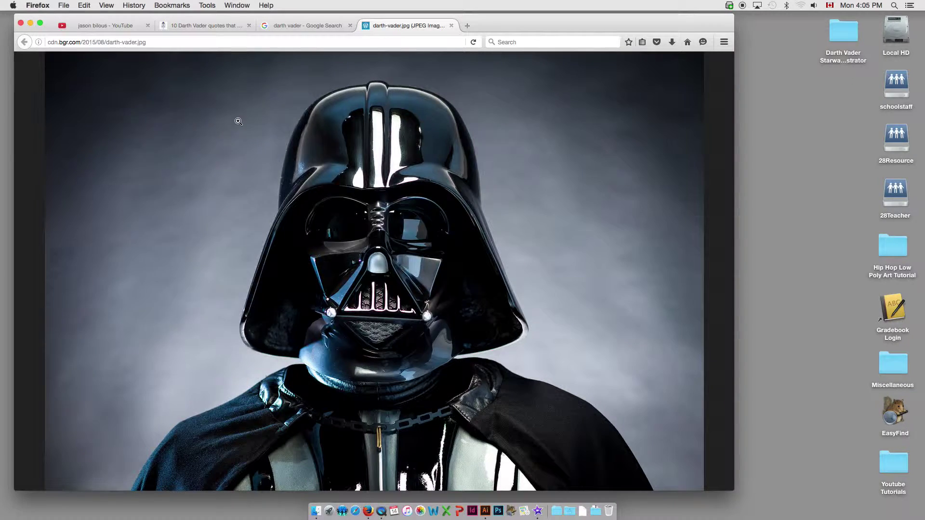
left_click_drag(235, 120, 804, 97)
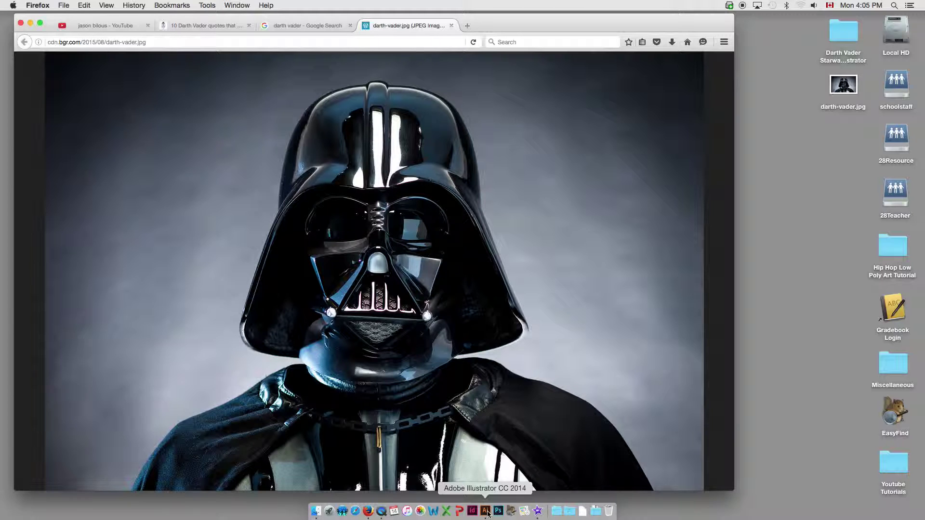
- Minimize Firefox and bring Illustrator to the front
left_click(486, 512)
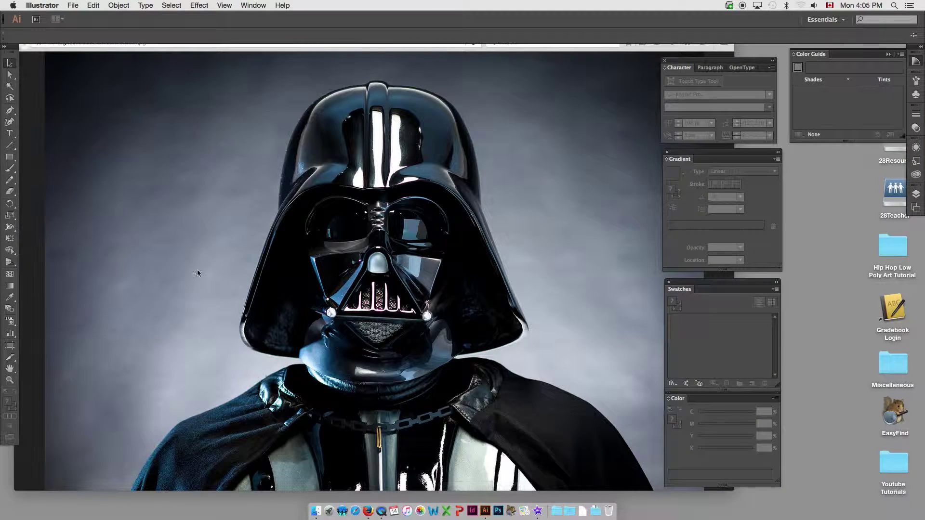
left_click(27, 84)
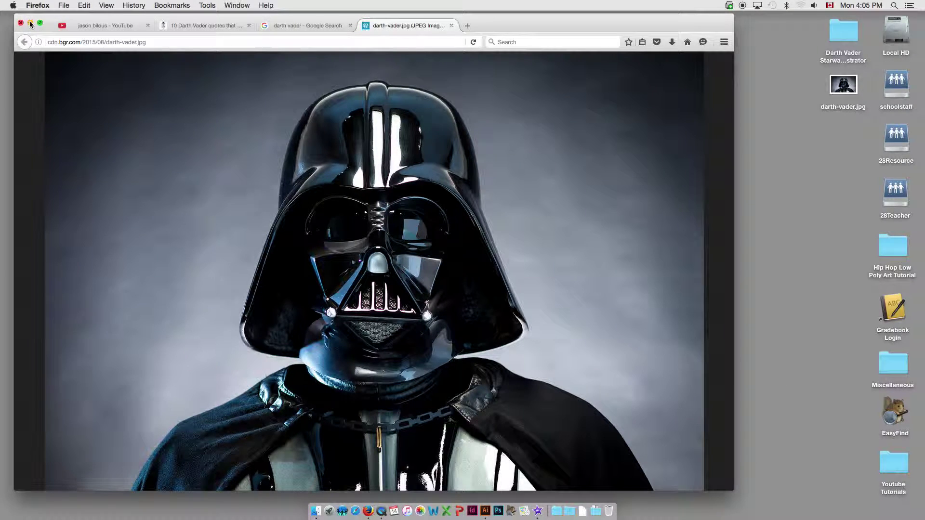
left_click(30, 23)
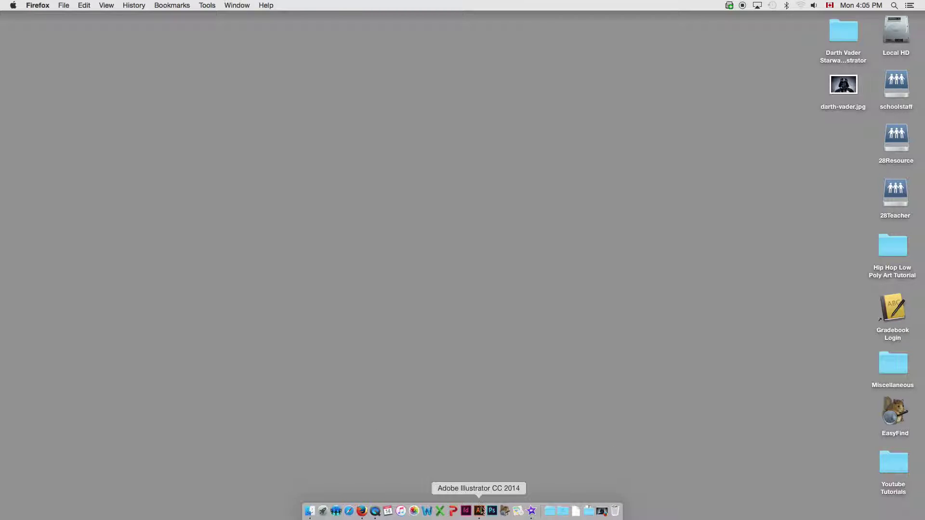
left_click(479, 512)
- Create a new 11 × 8.5 in Letter document named 'Darth Vader Starwars Typography Illustrator'
left_click(75, 6)
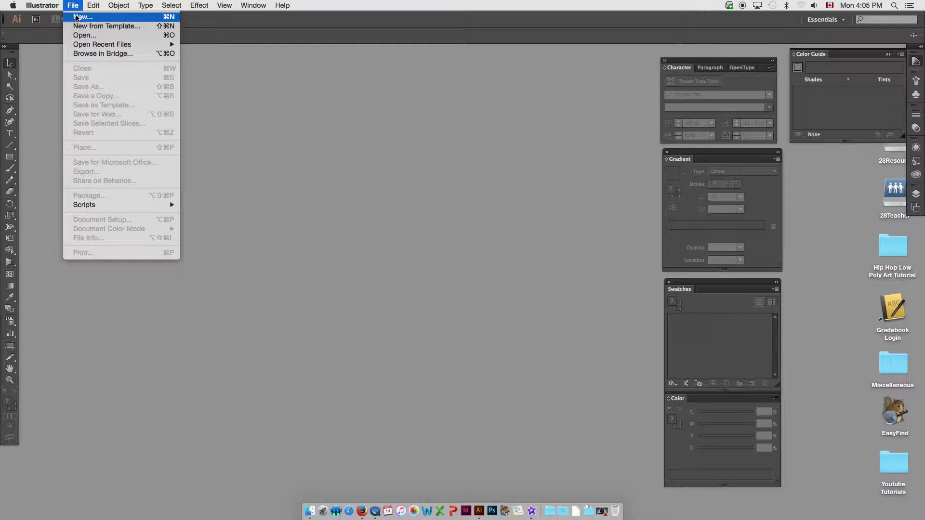
left_click(78, 15)
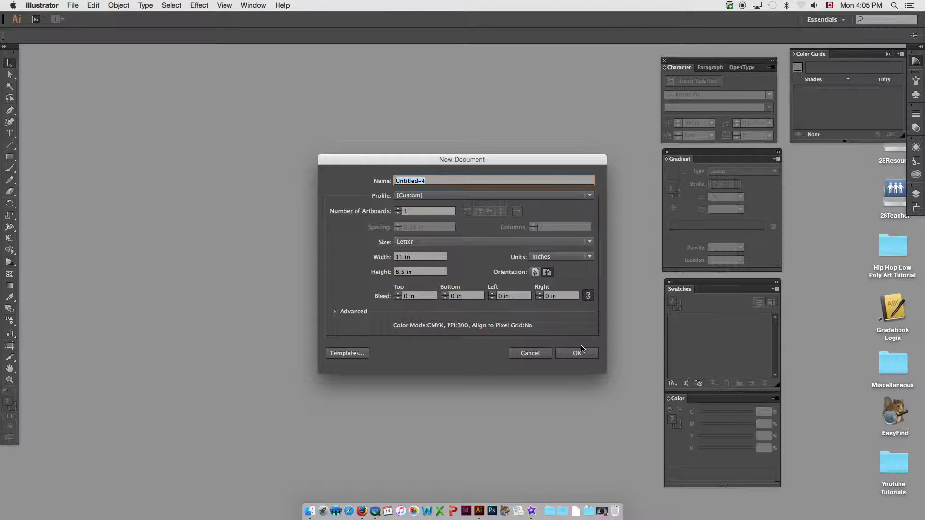
type("Darth Vader Starwars Typography")
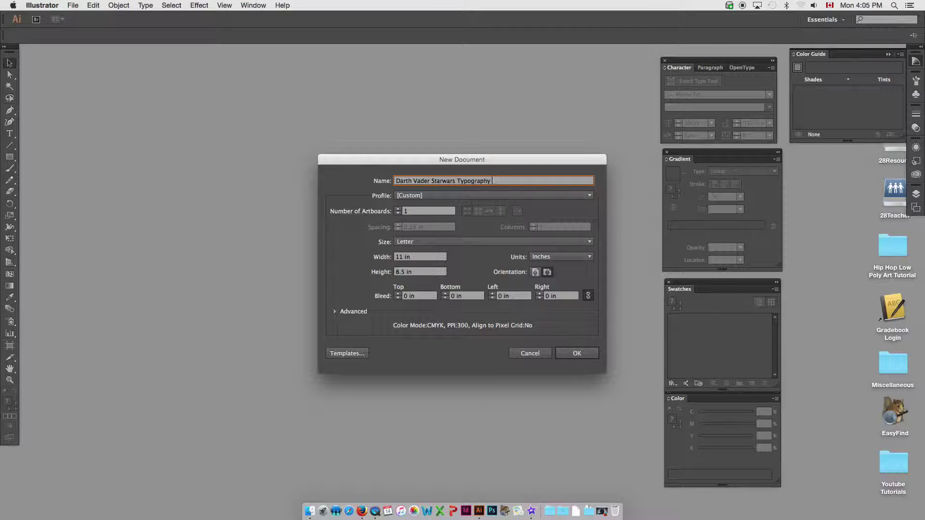
type(" Illustrator")
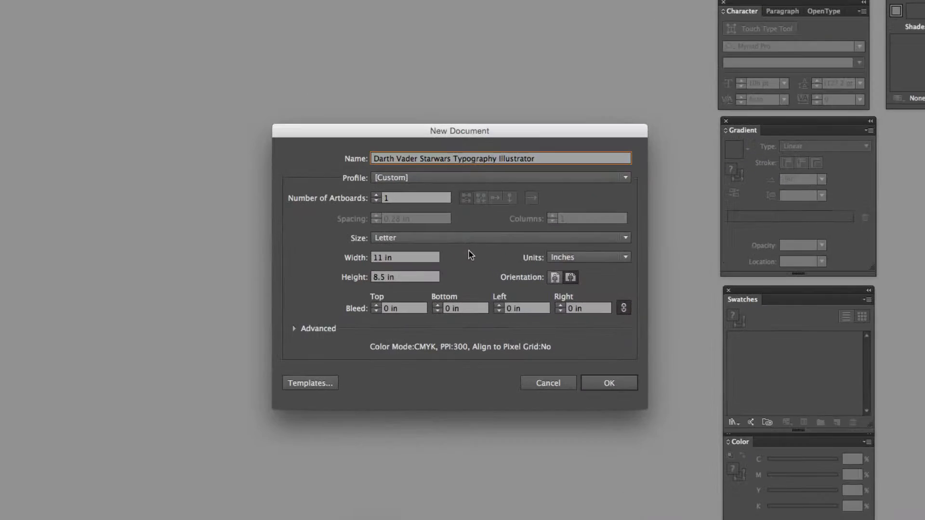
left_click(609, 383)
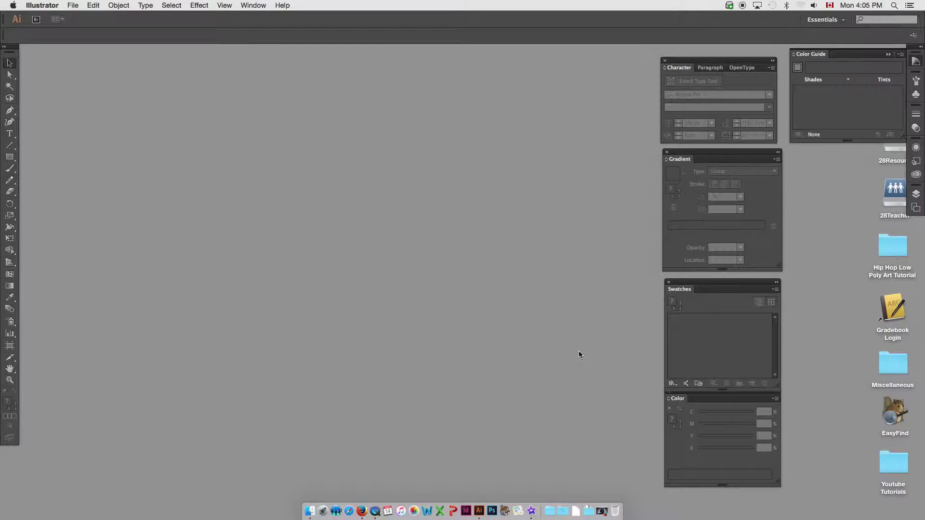
- Shrink the document window and drag darth-vader.jpg from the desktop onto the artboard
key("space")
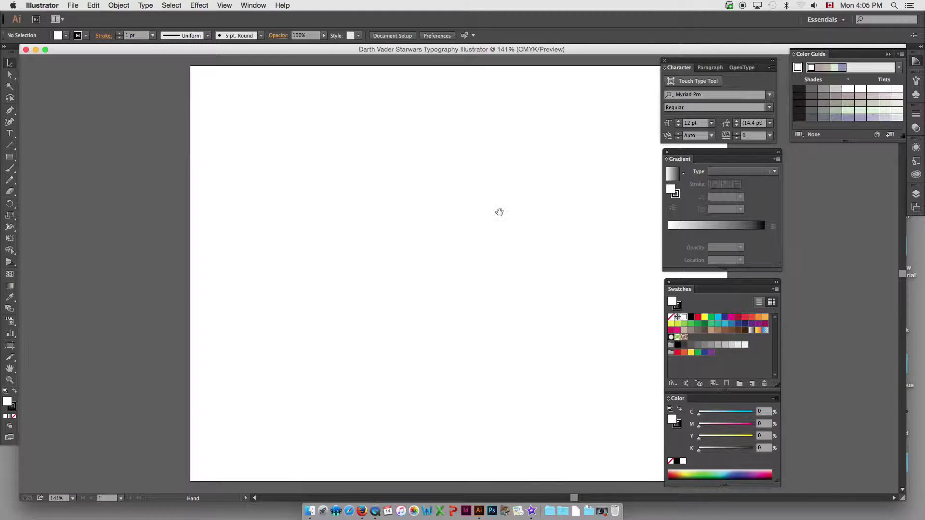
left_click_drag(418, 191, 395, 188)
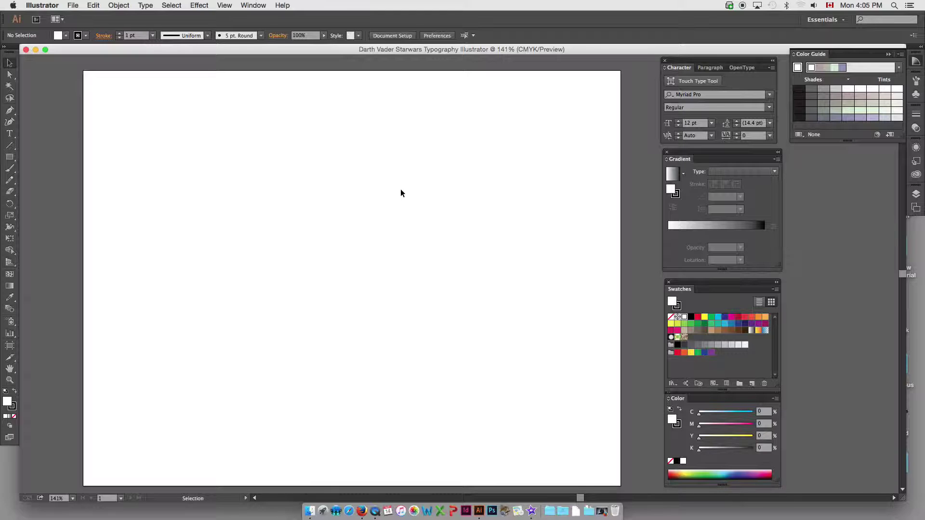
left_click_drag(422, 193, 417, 190)
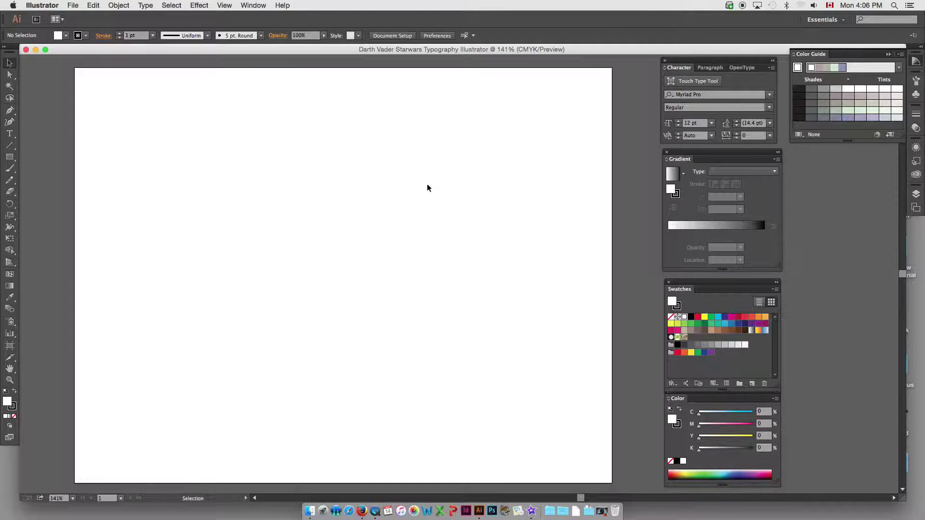
left_click_drag(904, 501, 806, 476)
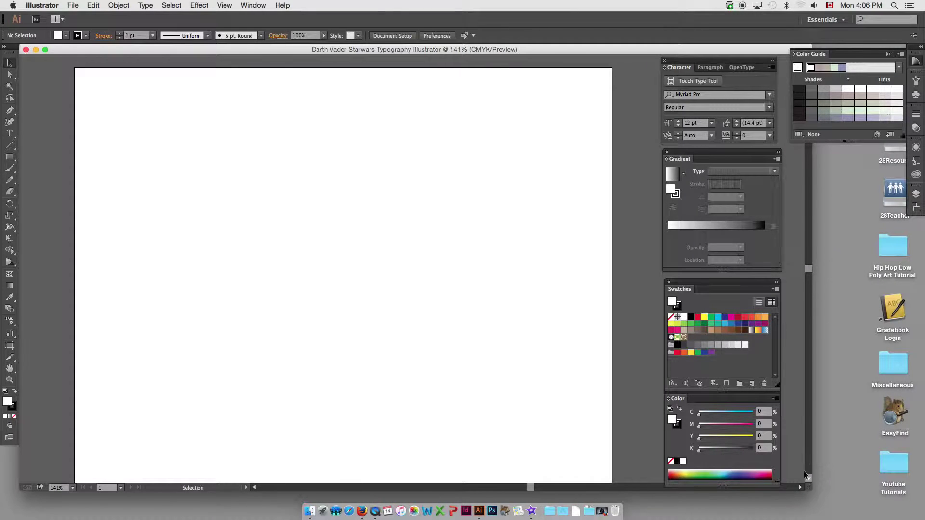
left_click_drag(844, 85, 363, 265)
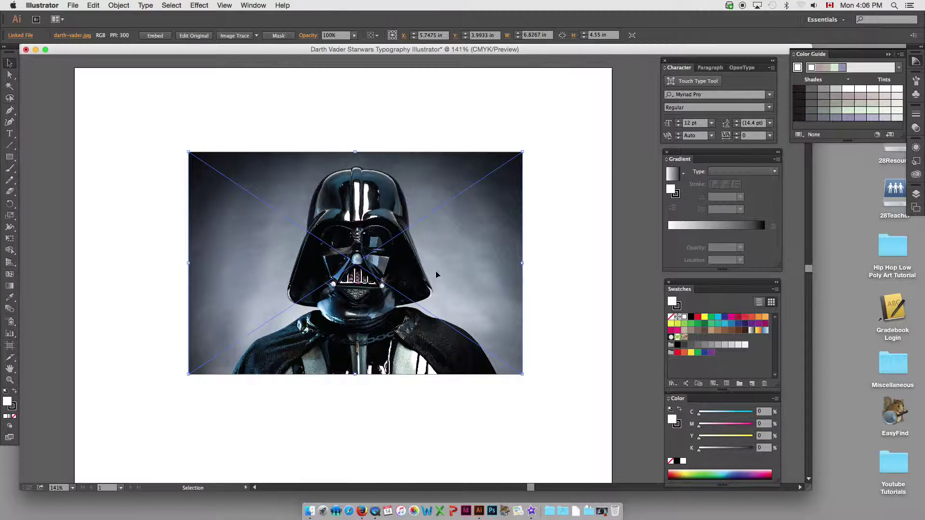
left_click_drag(359, 225, 363, 231)
- Zoom in on the helmet, zoom back out, and nudge the photo toward the artboard centre
key("super+space")
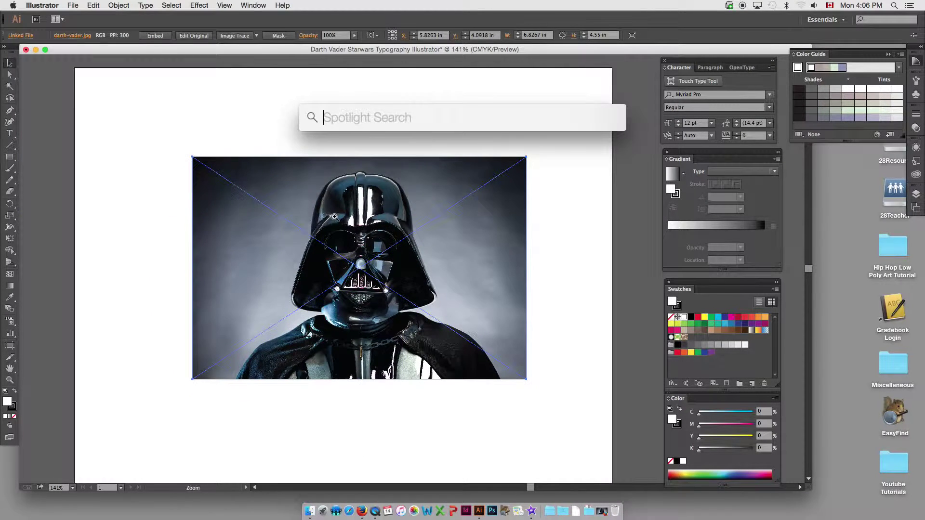
left_click_drag(294, 193, 437, 294)
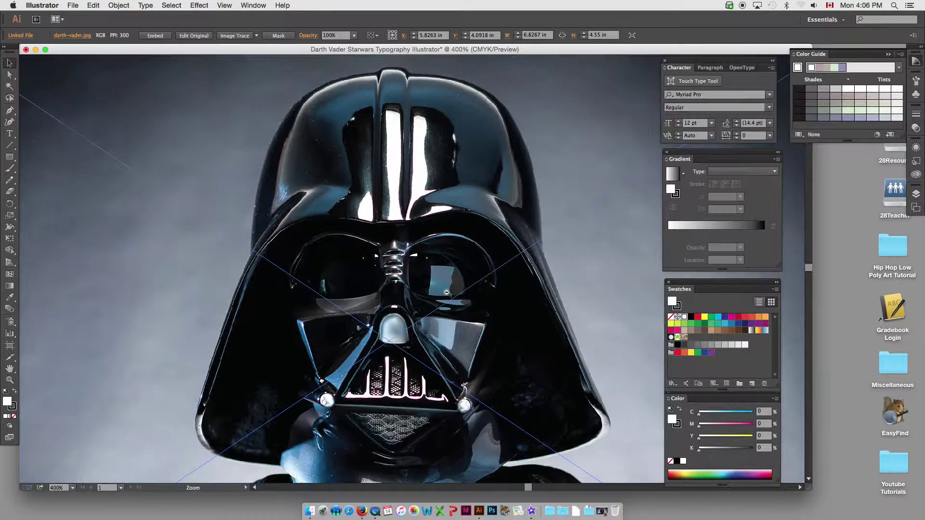
left_click(447, 292, "alt")
left_click(447, 293, "alt")
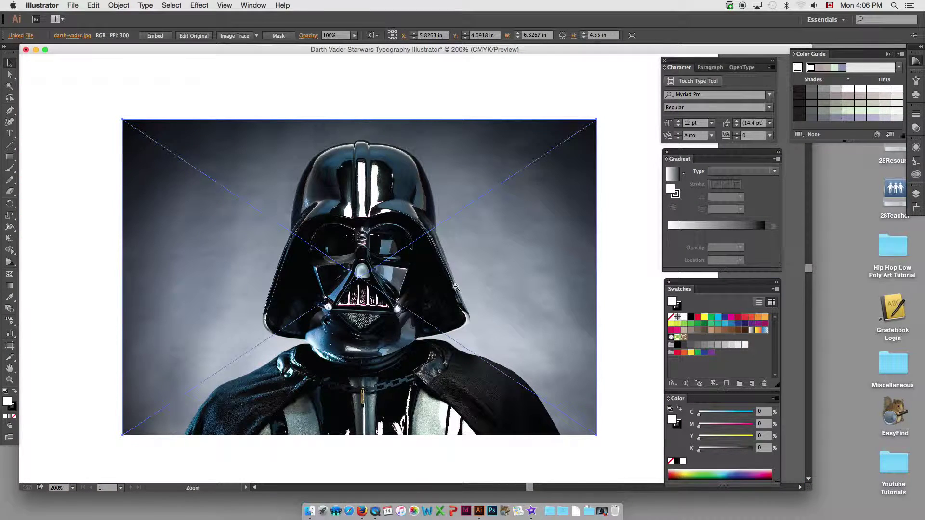
left_click(455, 288, "alt")
key("v")
left_click_drag(462, 282, 450, 279)
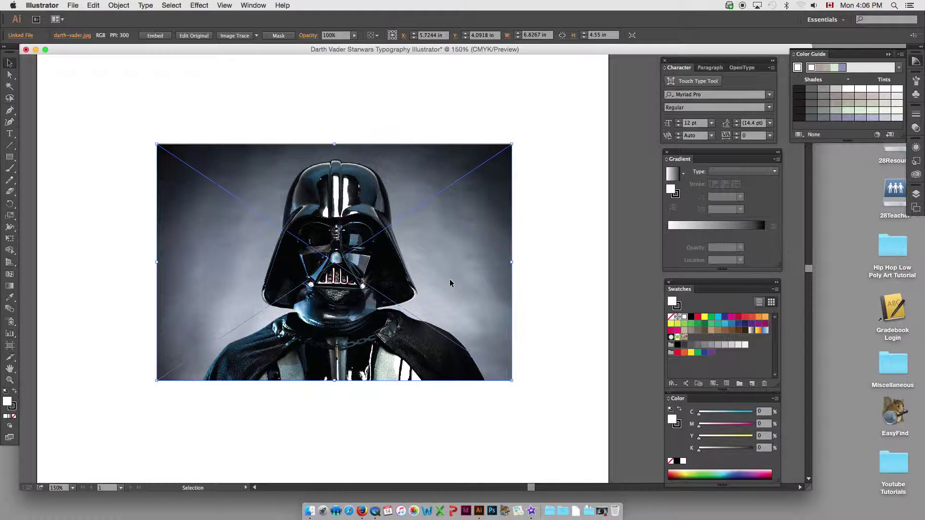
key("super+minus")
left_click_drag(391, 292, 412, 284)
- Cut the Vader photo from the artboard
left_click(420, 137)
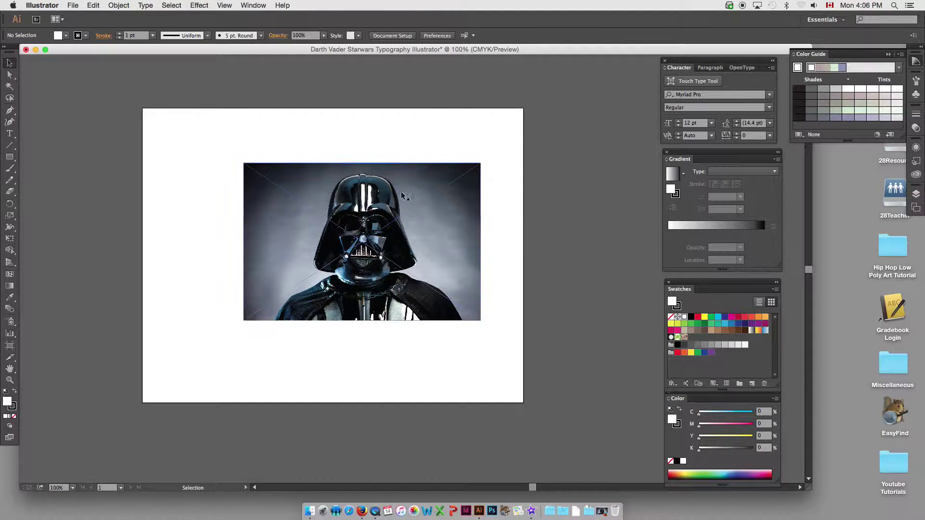
left_click(397, 202)
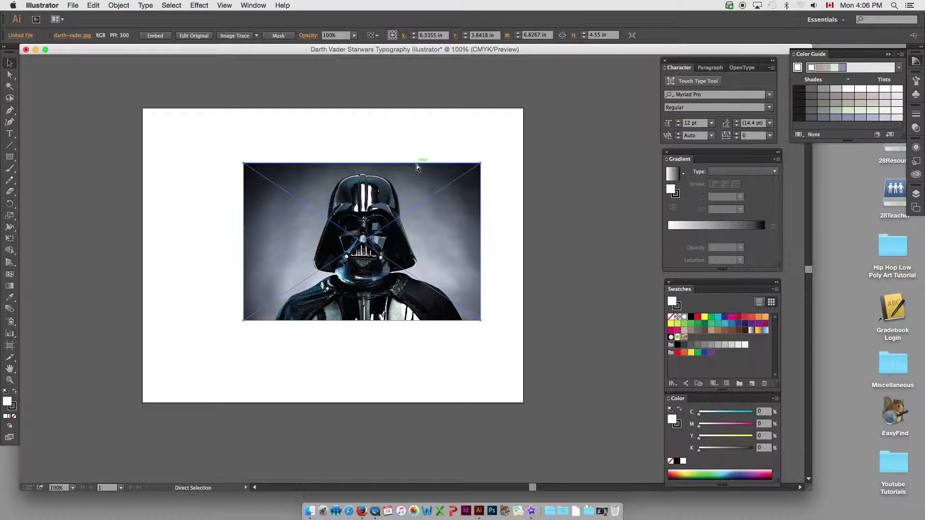
left_click(93, 5)
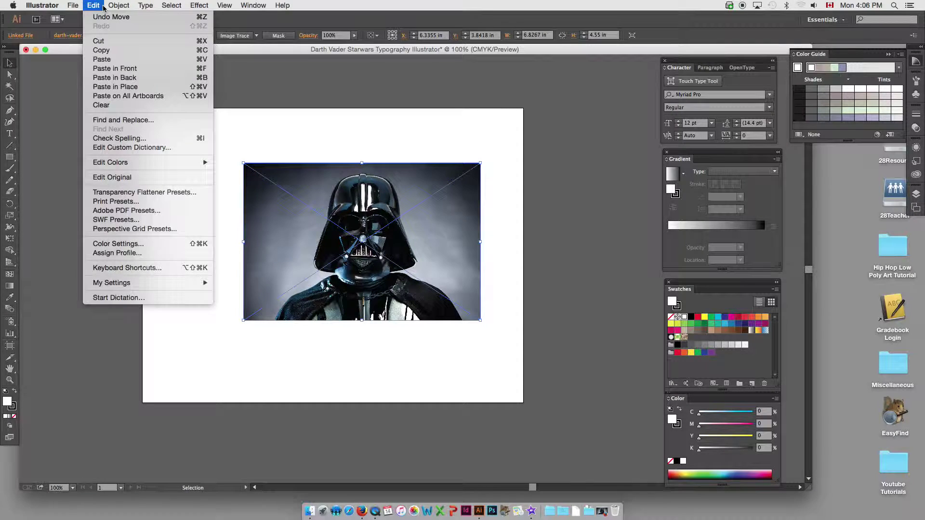
left_click(101, 42)
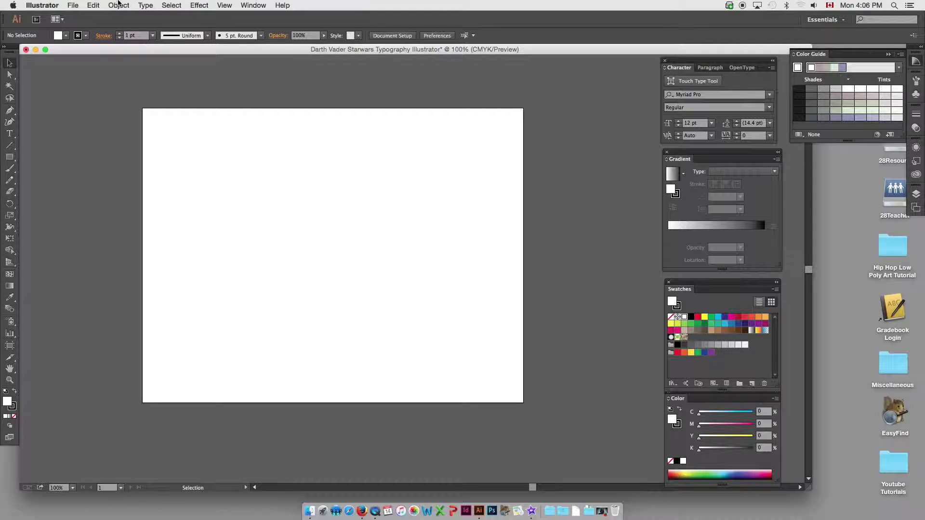
- Fit the artboard in the window and paste the photo back near its centre
left_click(228, 4)
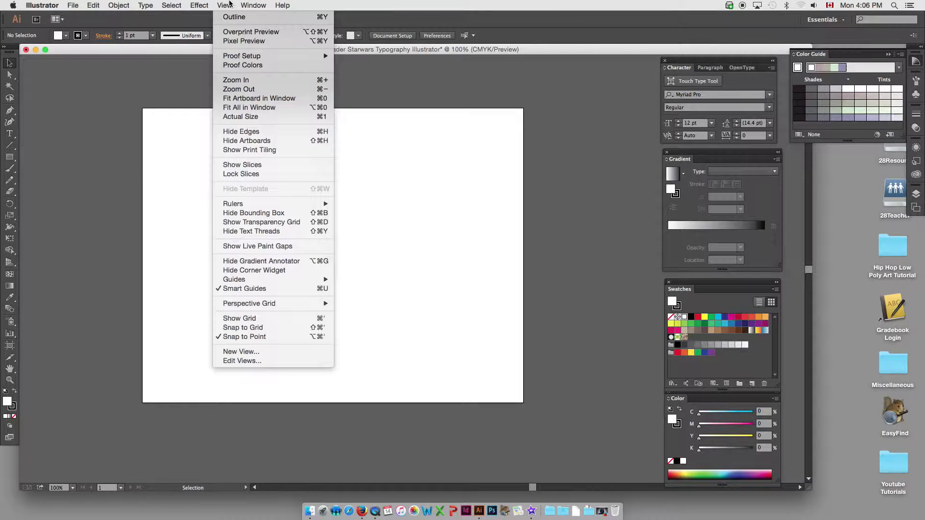
left_click(245, 99)
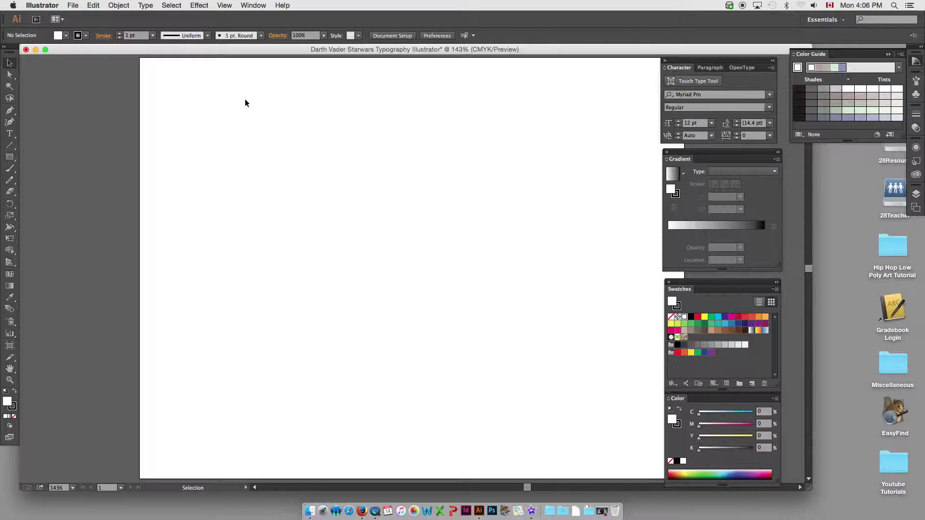
left_click(96, 5)
left_click(104, 58)
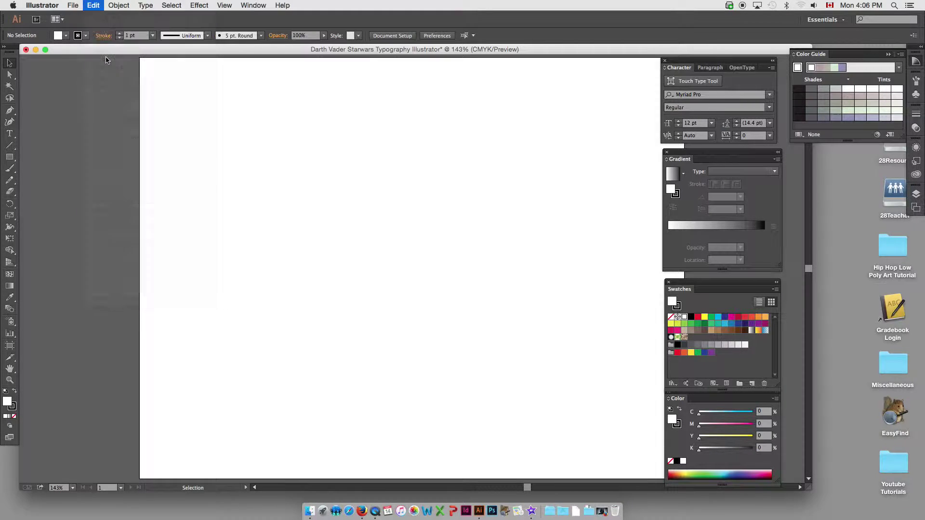
left_click_drag(432, 216, 326, 211)
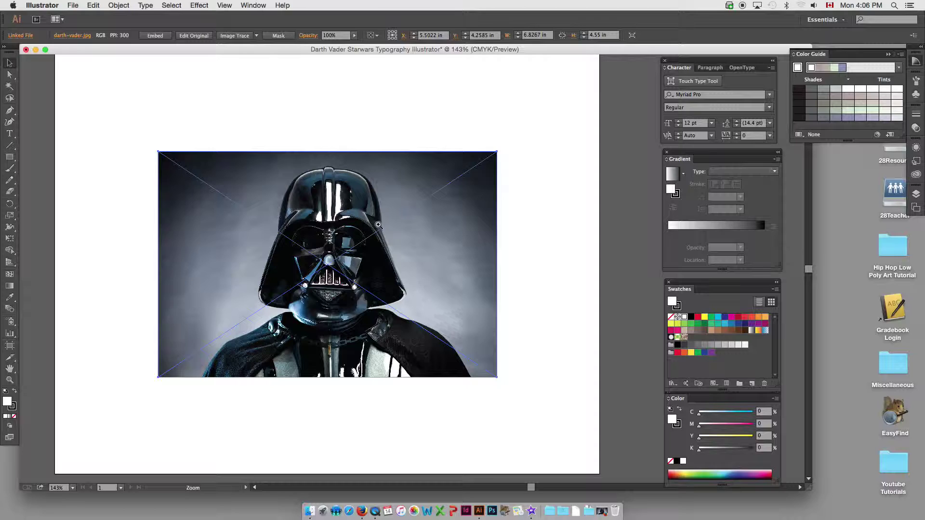
key("super+1")
left_click_drag(413, 208, 385, 199)
left_click(383, 188)
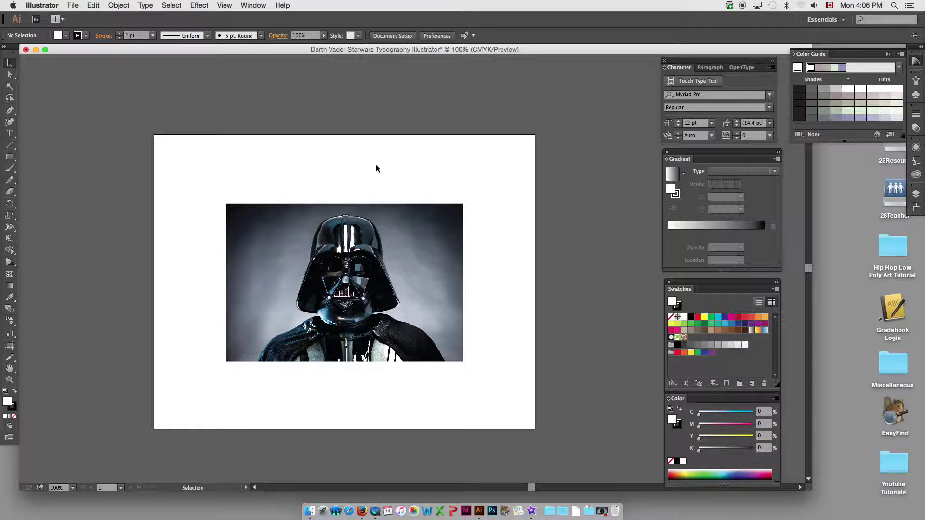
- Zoom in to frame the artboard
key("z")
key("v")
key("super+space")
left_click_drag(155, 134, 535, 426)
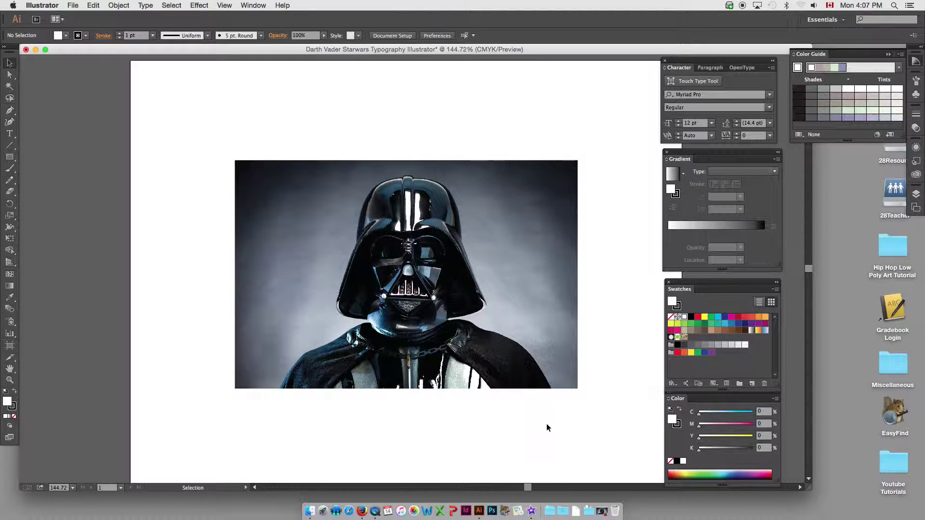
- In the Layers panel, rename Layer 1 'Darth Vader Original', lock it, and dim images to 50%
left_click(500, 217)
left_click(254, 5)
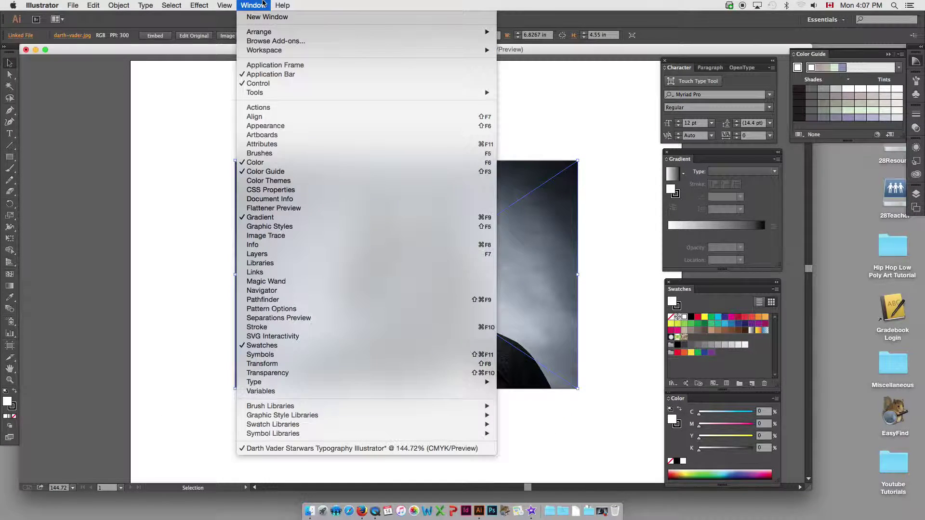
left_click(260, 254)
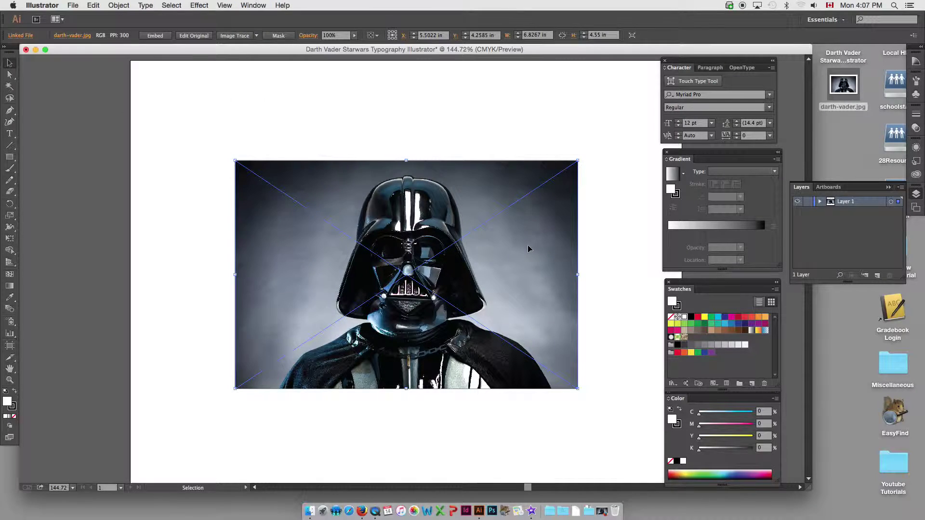
double_click(832, 203)
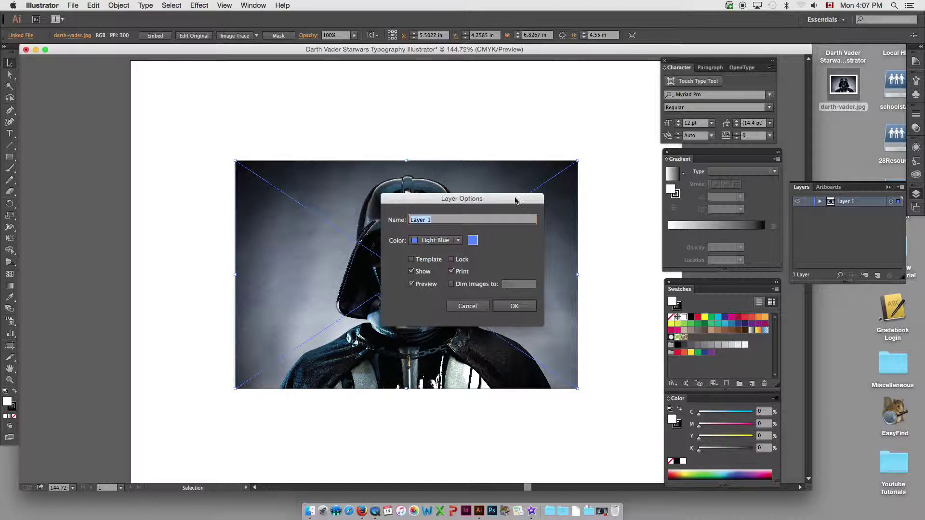
left_click_drag(515, 200, 541, 198)
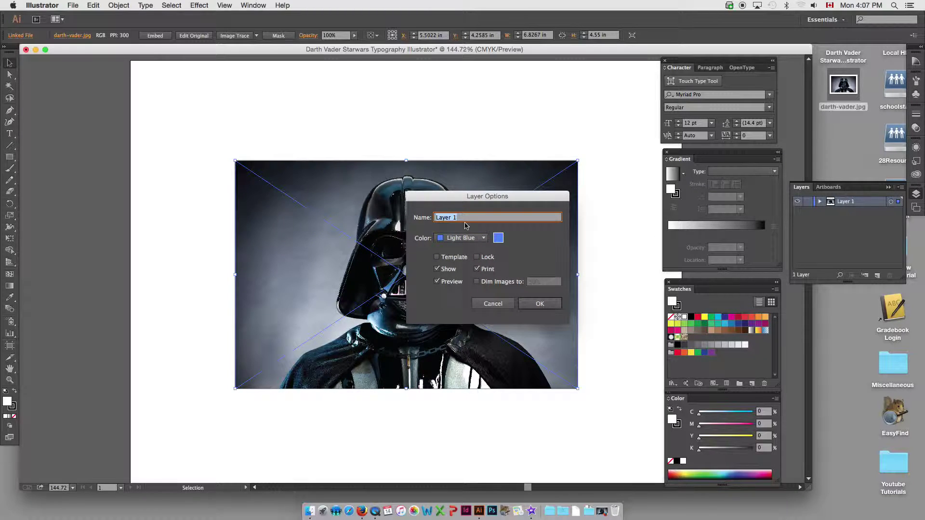
type("Darth Vader Original")
left_click(482, 259)
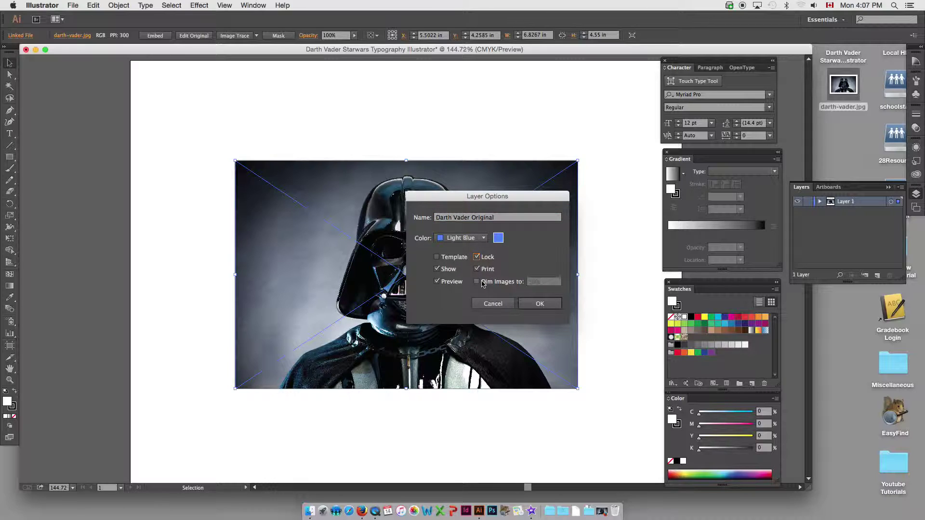
left_click(484, 284)
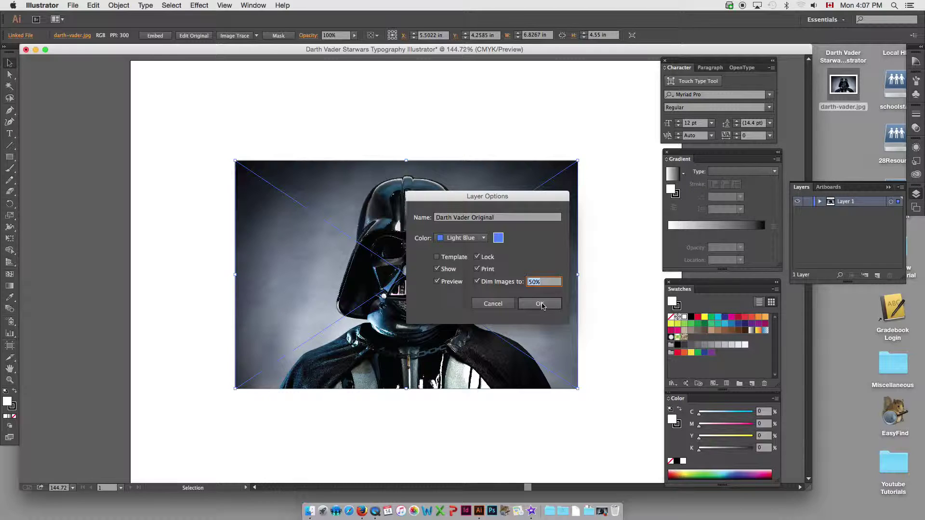
left_click(544, 307)
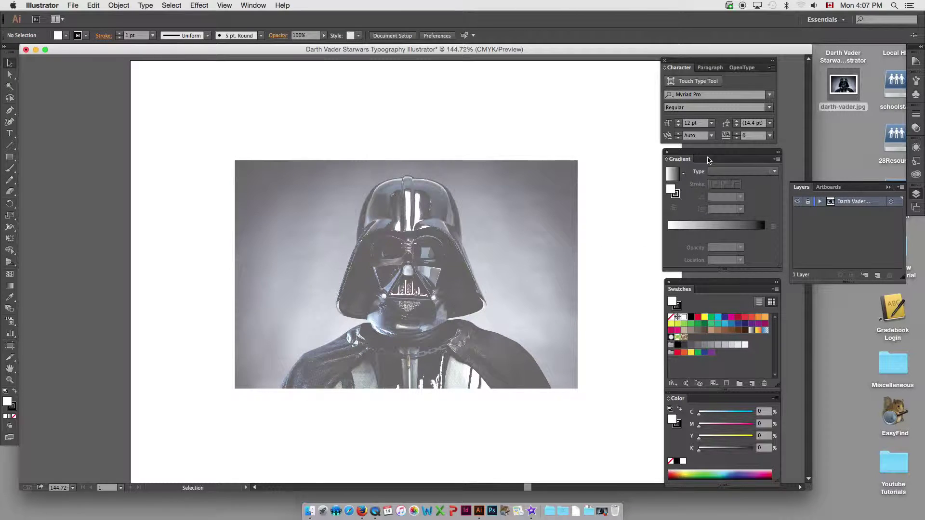
- Add a new layer above the photo layer and name it 'Drawing layer'
left_click(877, 276)
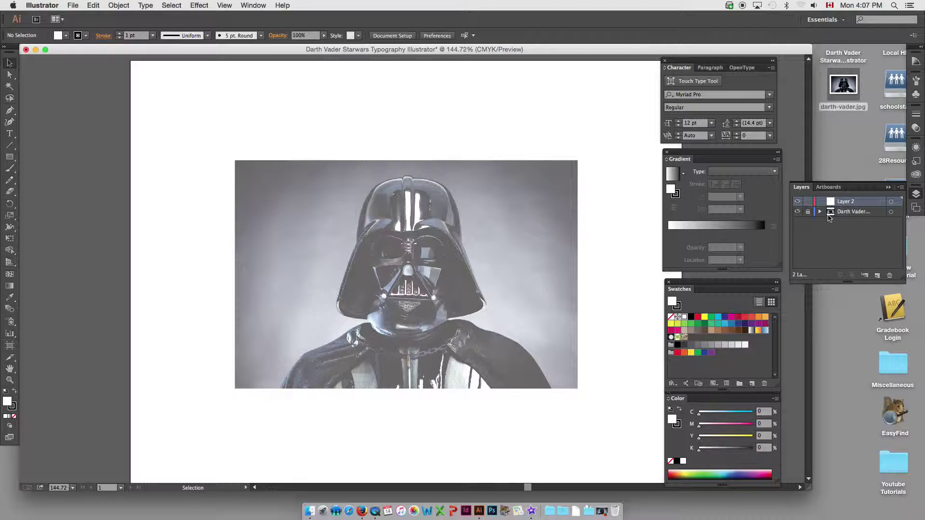
double_click(847, 202)
type("Draw")
type("ing l")
left_click(848, 232)
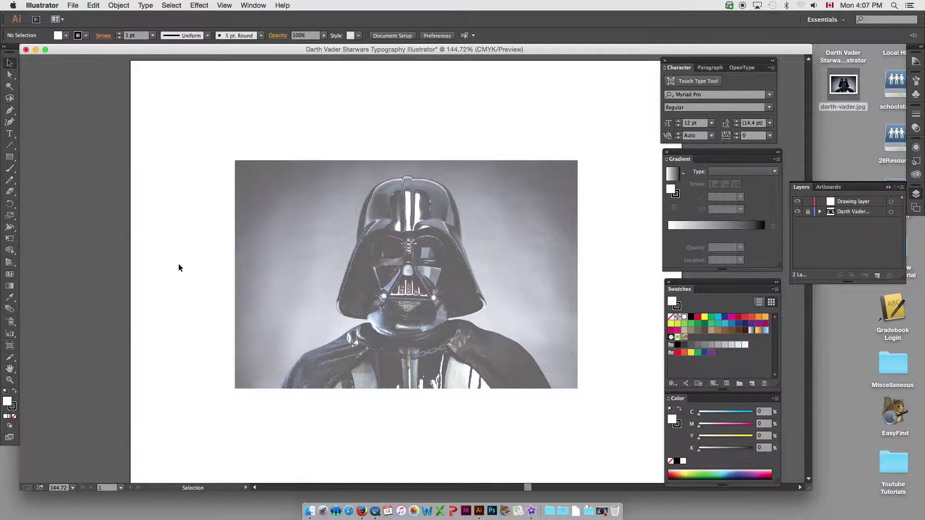
- In Firefox, close the Google search tab and go to the Darth Vader quotes article
left_click(362, 511)
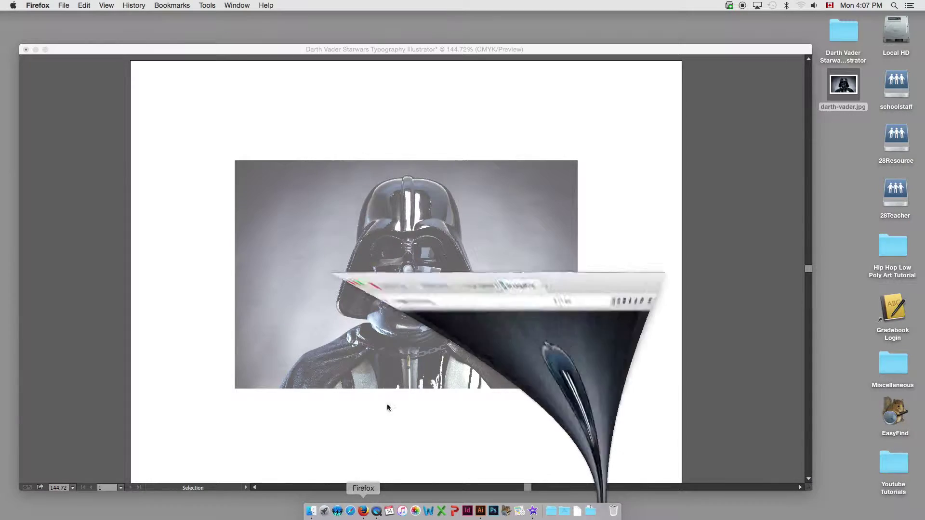
left_click(302, 24)
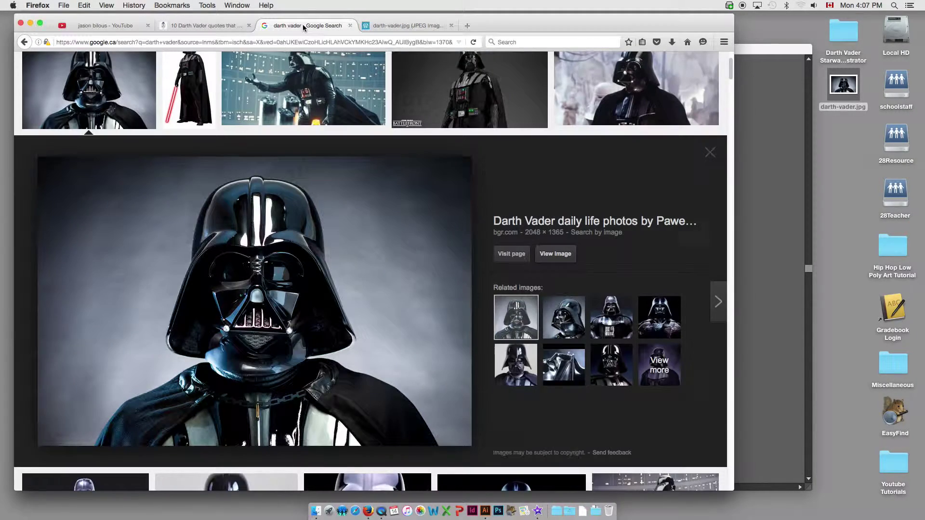
left_click(198, 25)
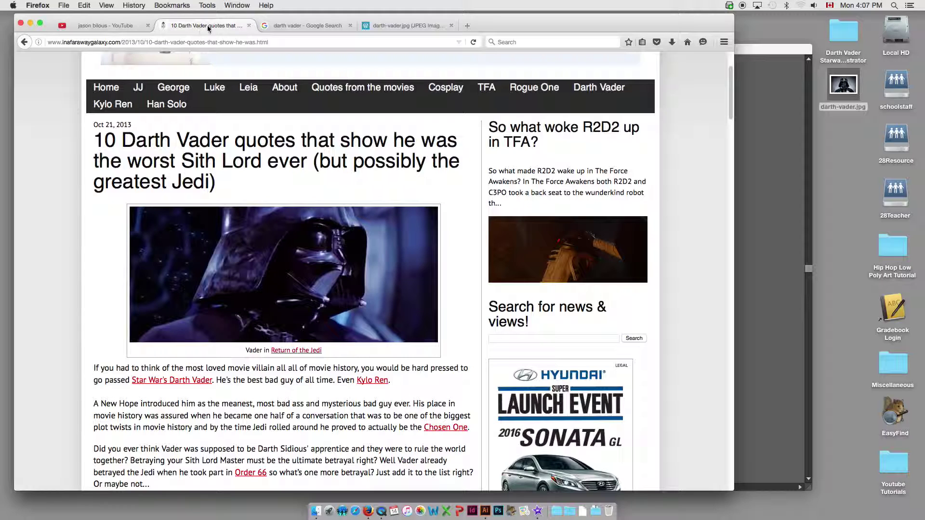
left_click(350, 25)
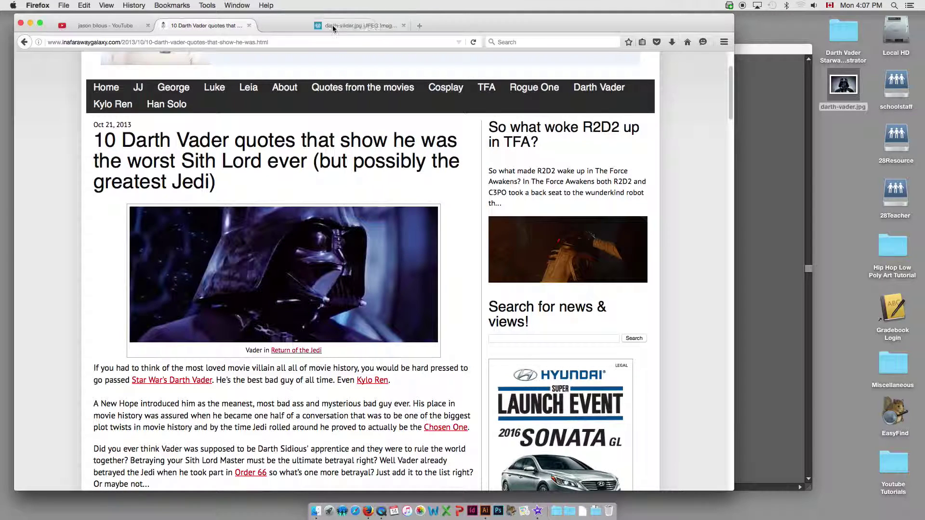
left_click(206, 43)
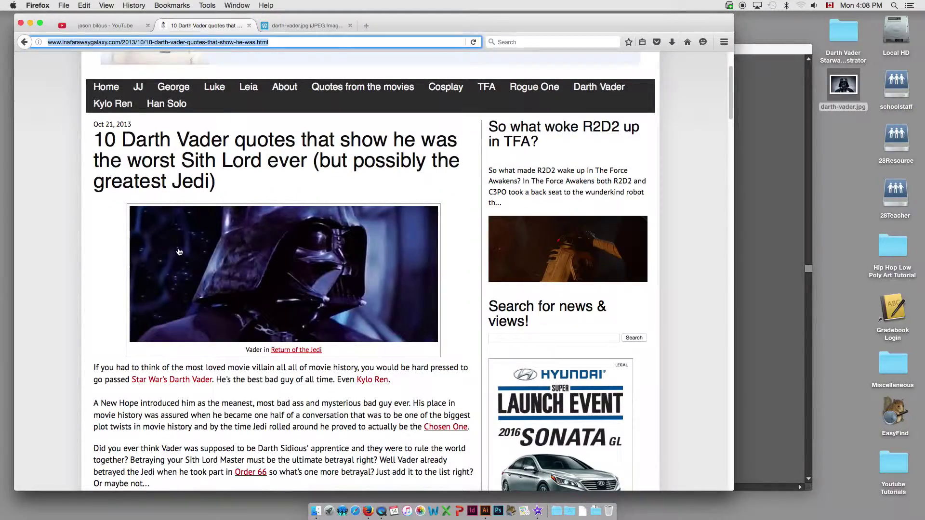
- Scroll the article and select the quote 'I find your lack of faith disturbing'
scroll(179, 251, "down", 5)
scroll(180, 251, "down", 12)
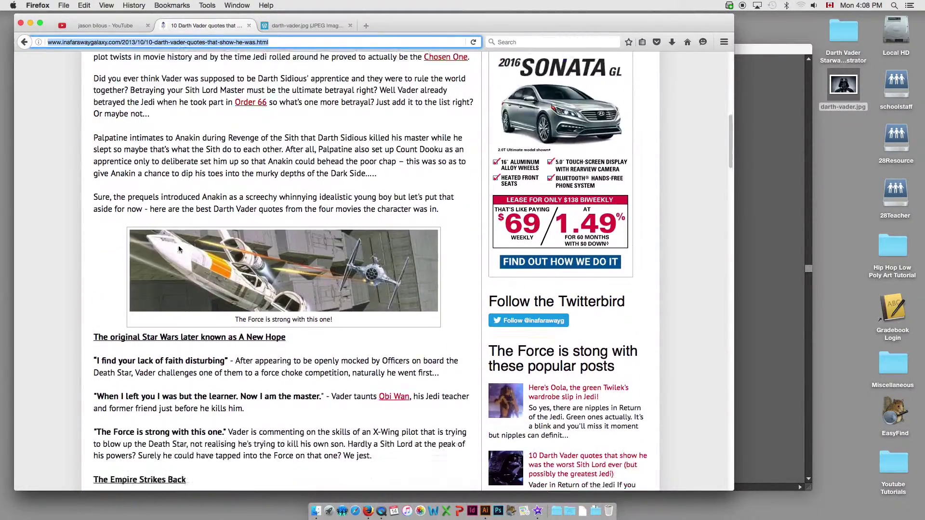
scroll(180, 246, "down", 4)
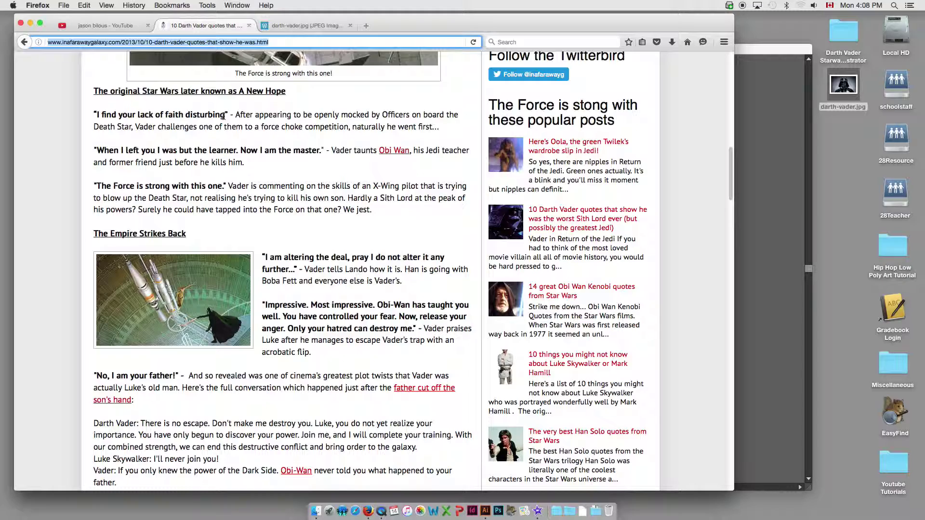
scroll(223, 189, "down", 1)
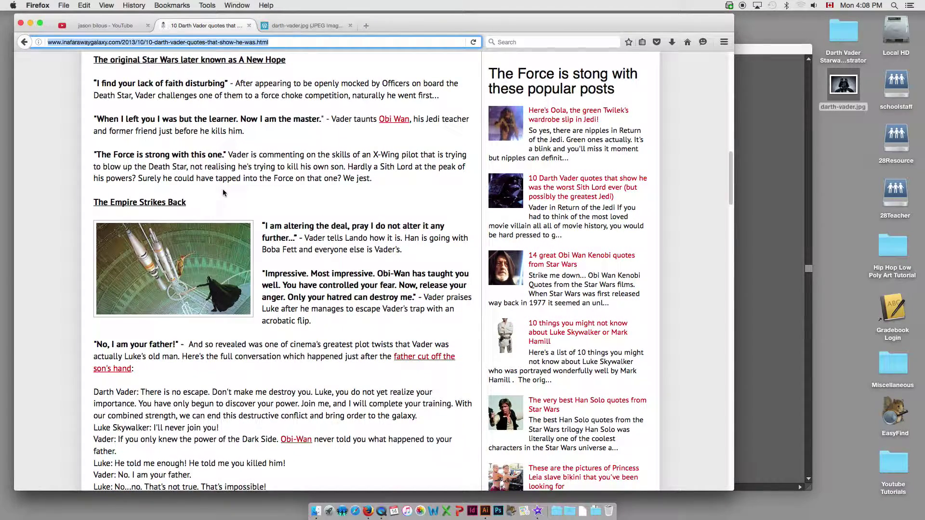
scroll(223, 192, "down", 2)
scroll(215, 163, "up", 2)
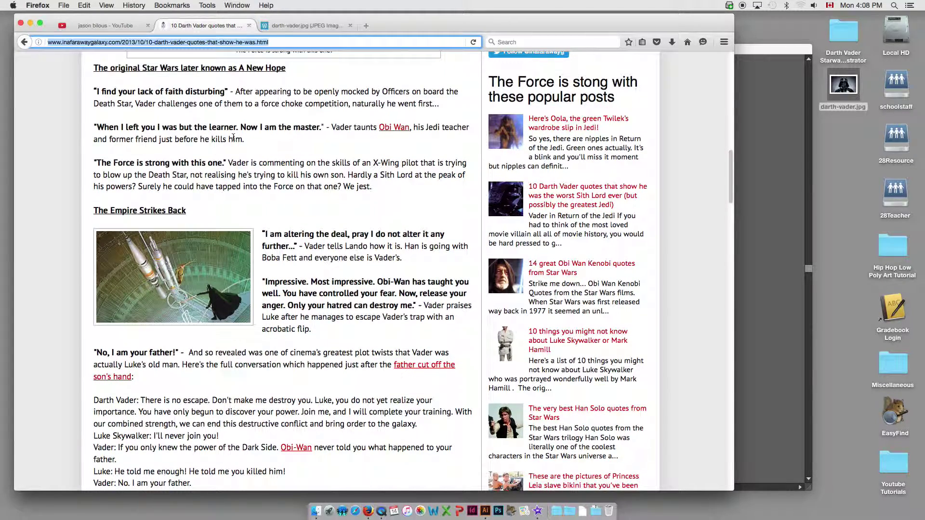
scroll(240, 141, "up", 1)
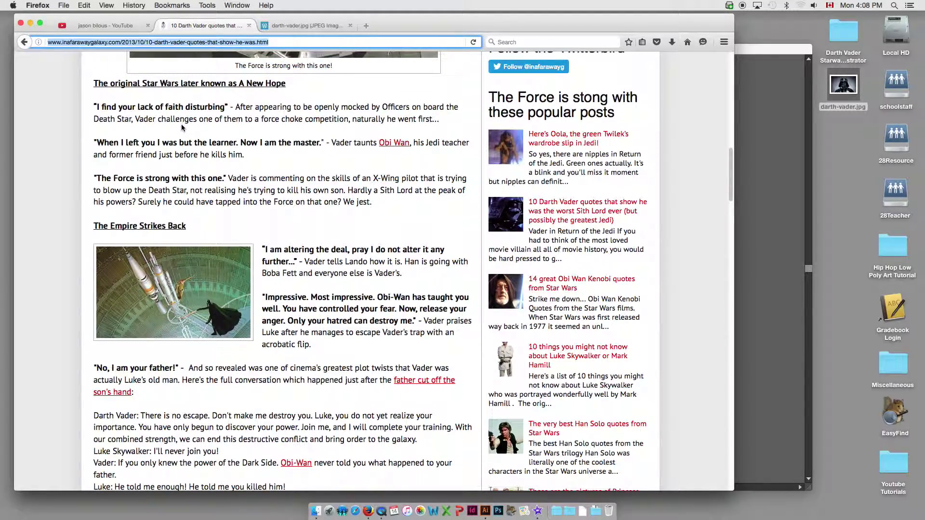
scroll(198, 159, "down", 3)
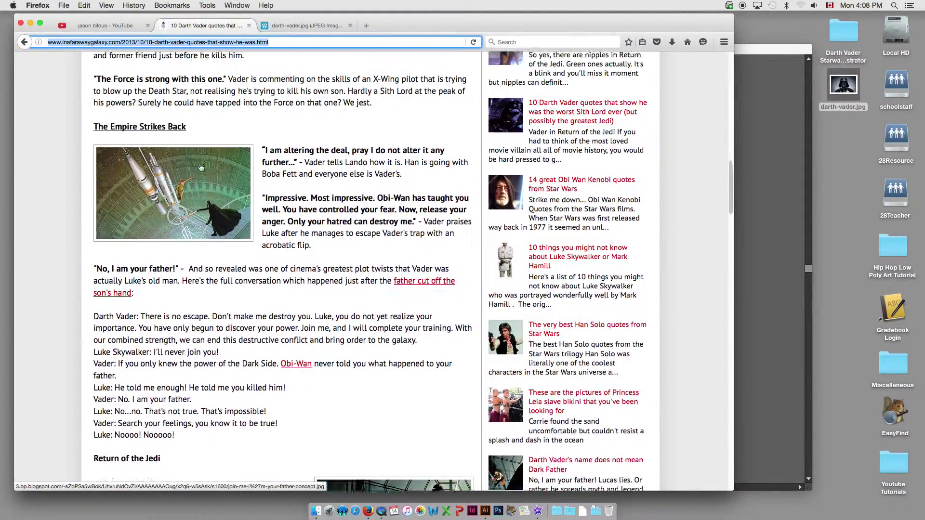
scroll(201, 167, "up", 2)
scroll(201, 167, "down", 8)
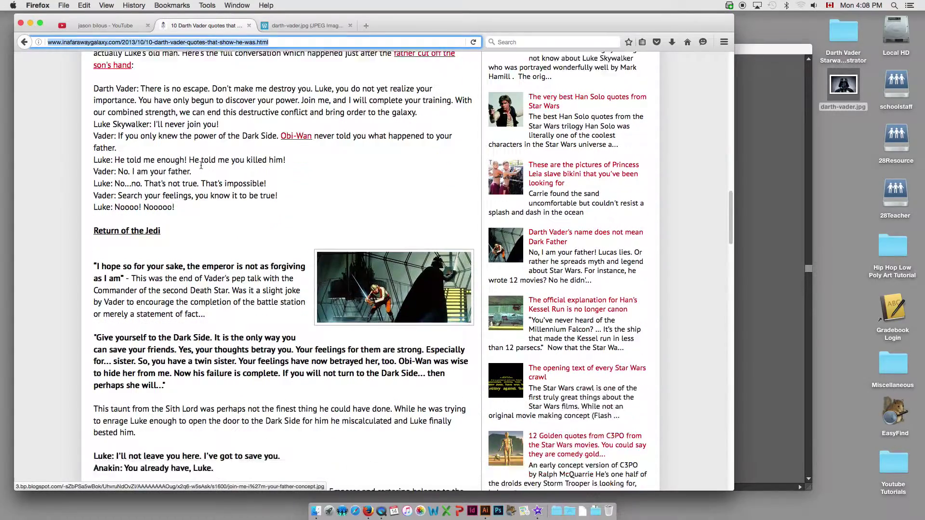
scroll(201, 166, "down", 1)
scroll(201, 164, "up", 12)
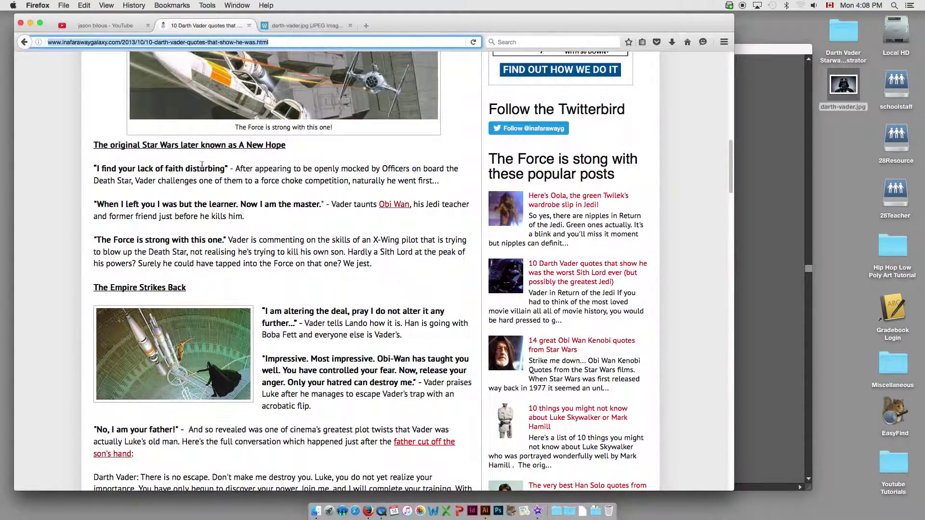
left_click_drag(225, 169, 98, 169)
key("super+c")
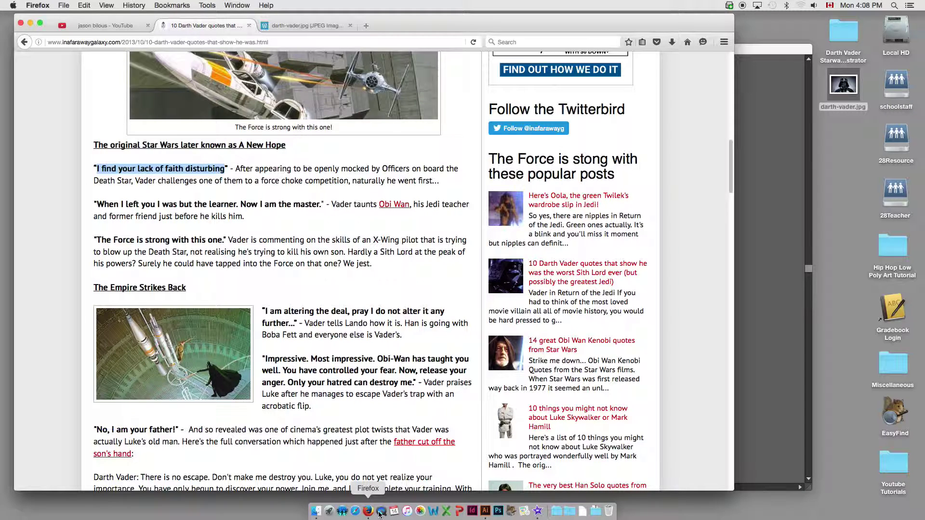
- Paste the quote 'I find your lack of faith disturbing' as a text object above the photo
left_click(486, 512)
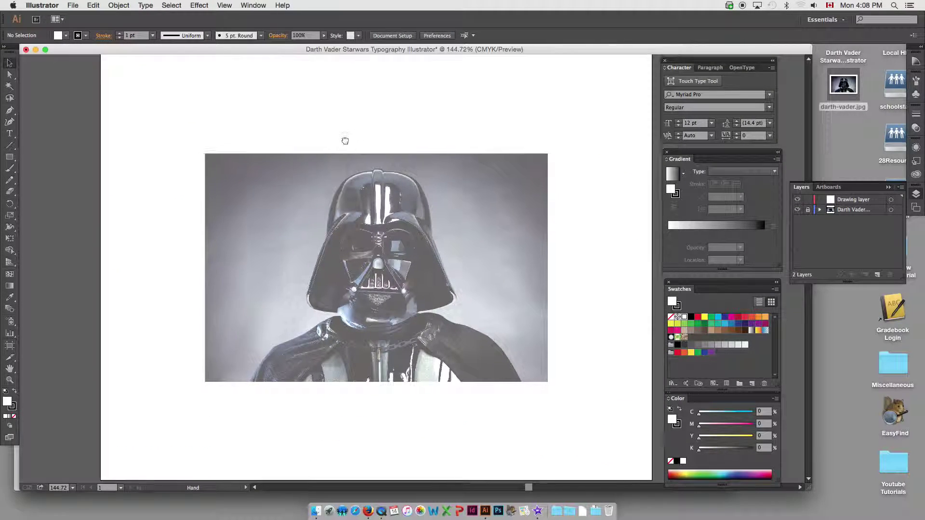
left_click_drag(345, 141, 321, 150)
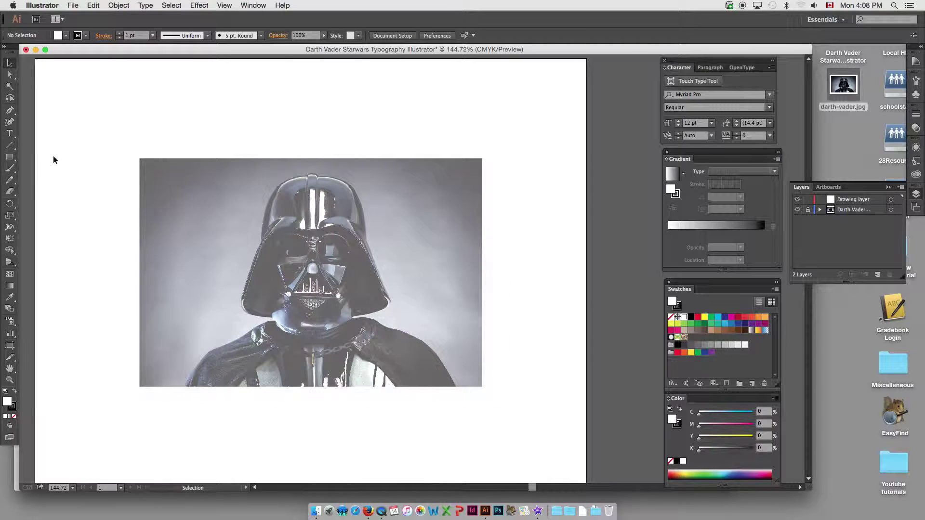
left_click(10, 134)
left_click(154, 113)
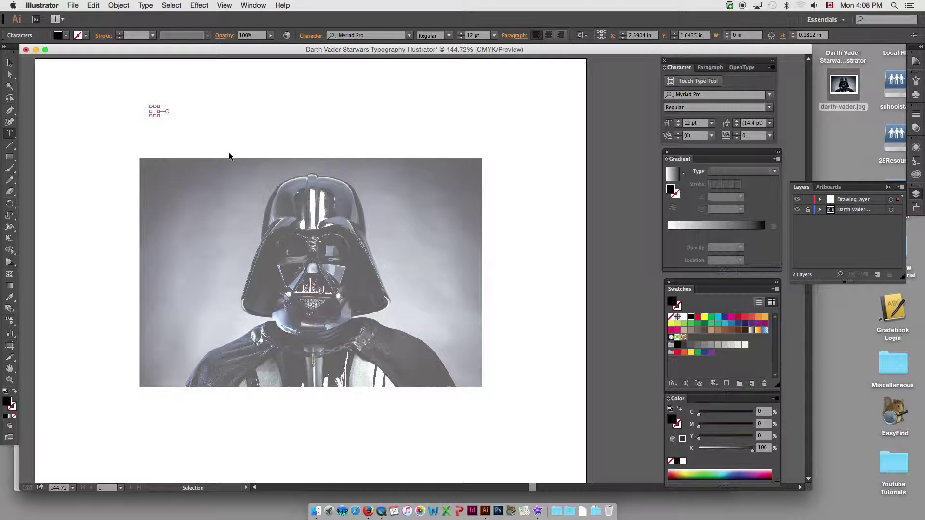
key("super+v")
key("Escape")
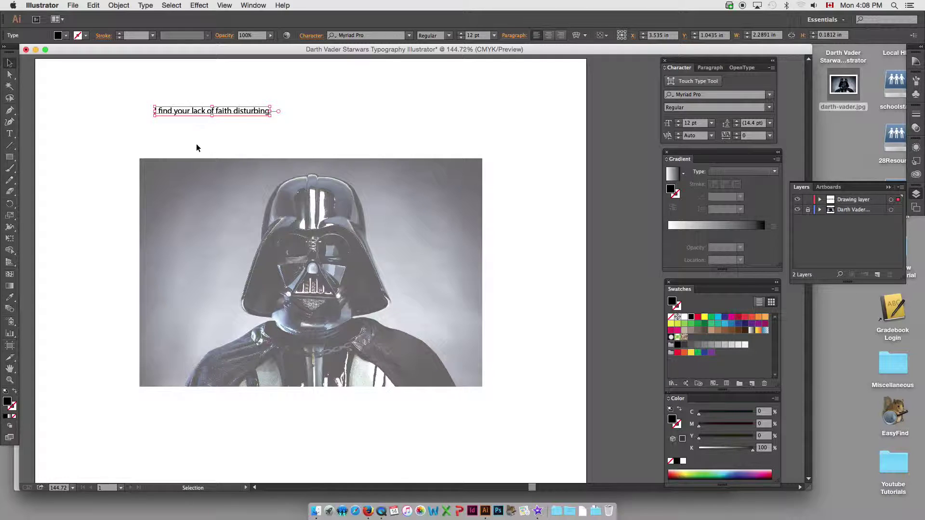
- Move the quote text onto the pasteboard left of the artboard
left_click_drag(196, 112, 74, 116)
scroll(268, 138, "left", 6)
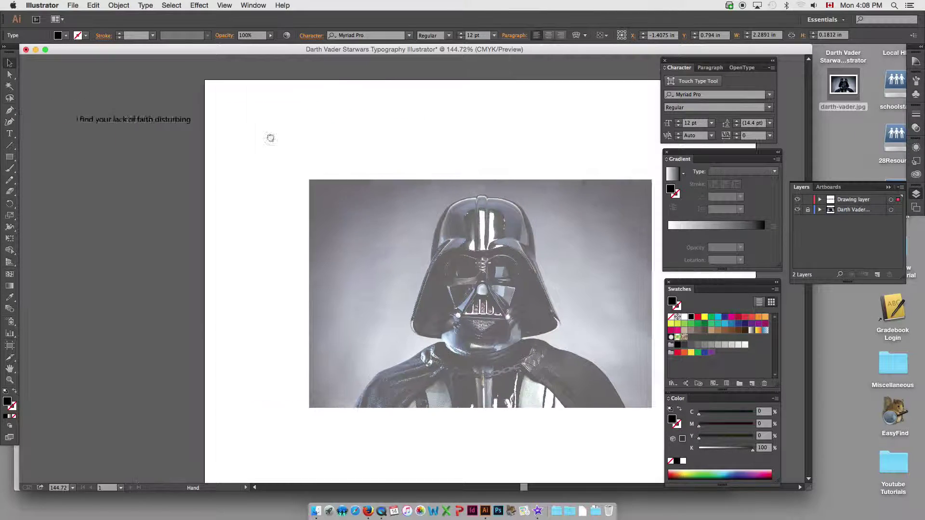
left_click_drag(240, 127, 171, 128)
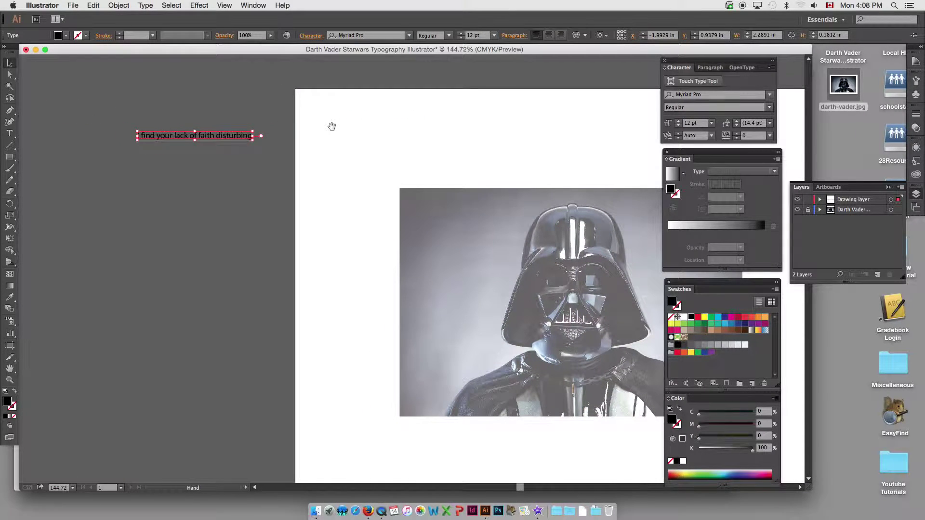
scroll(330, 126, "right", 5)
left_click(287, 122)
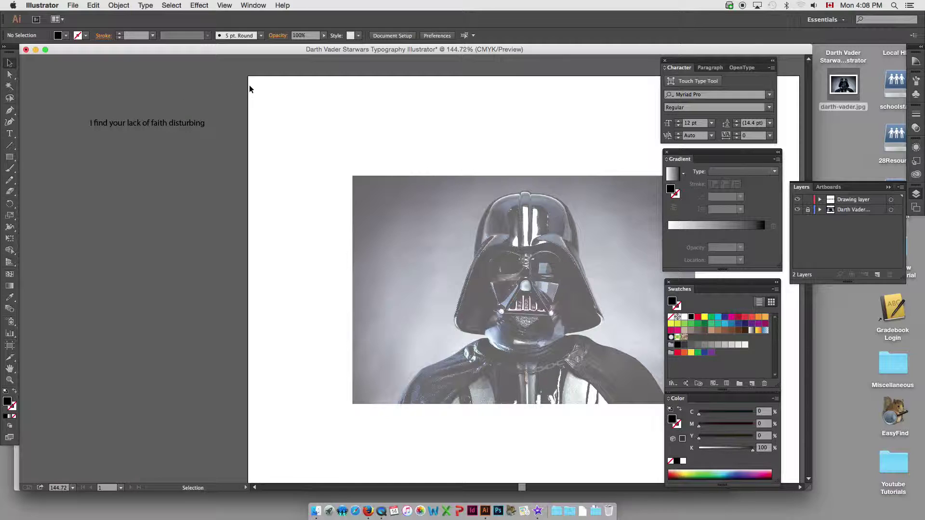
left_click_drag(219, 94, 237, 118)
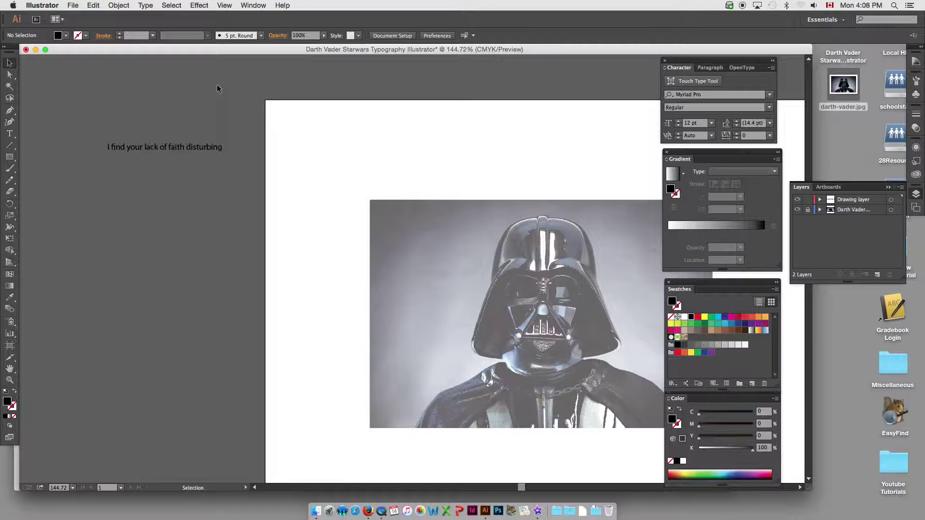
- Lighten the interface brightness in the User Interface preferences
left_click(57, 6)
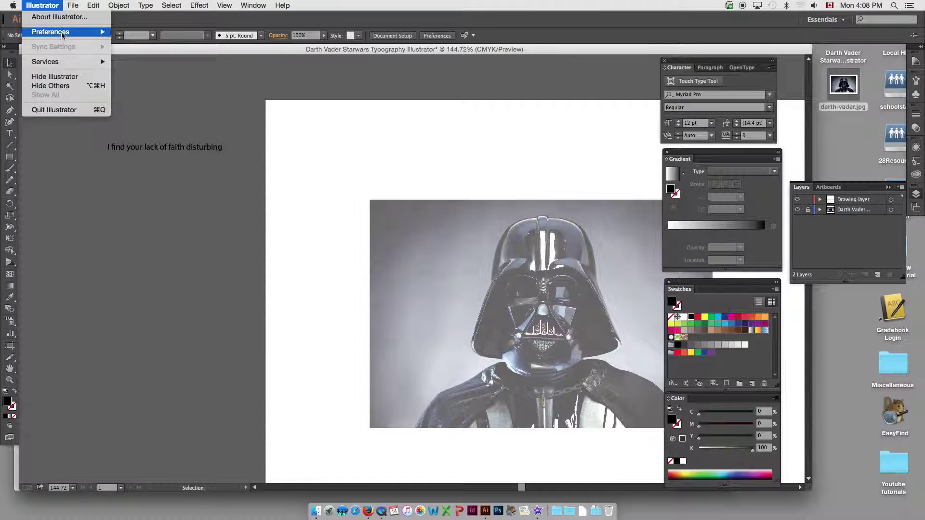
mouse_move(62, 33)
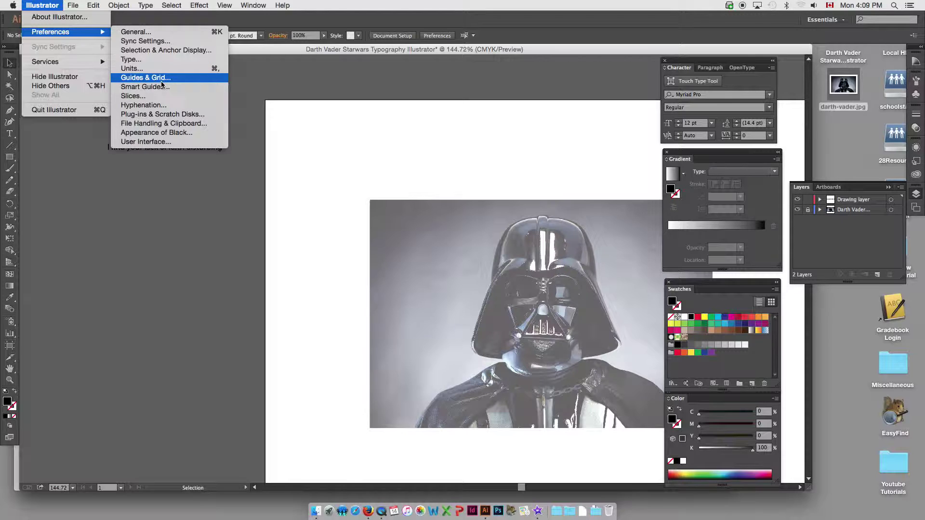
left_click(145, 141)
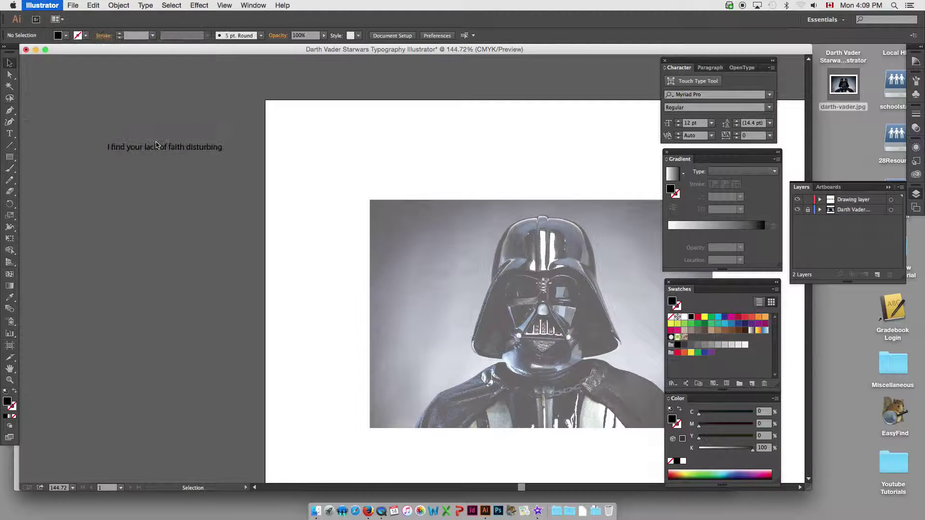
left_click_drag(466, 185, 511, 186)
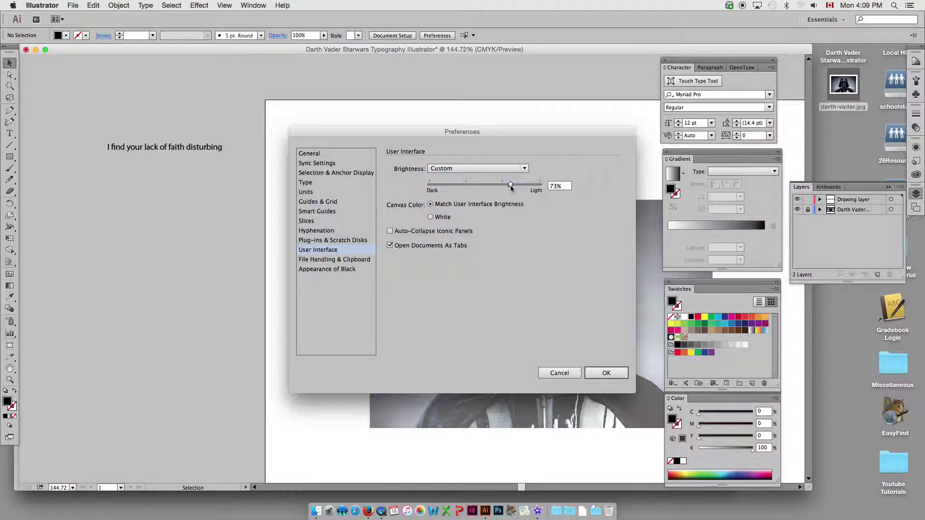
left_click(618, 375)
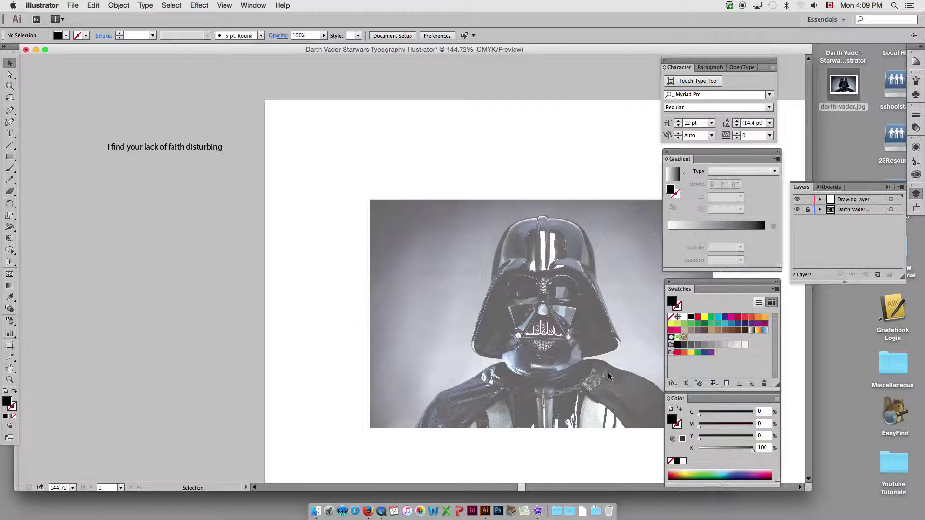
- Zoom to actual size and move the quote text onto the artboard's top-left
left_click(259, 227, "alt+super")
left_click_drag(382, 239, 252, 196)
left_click_drag(319, 205, 286, 210)
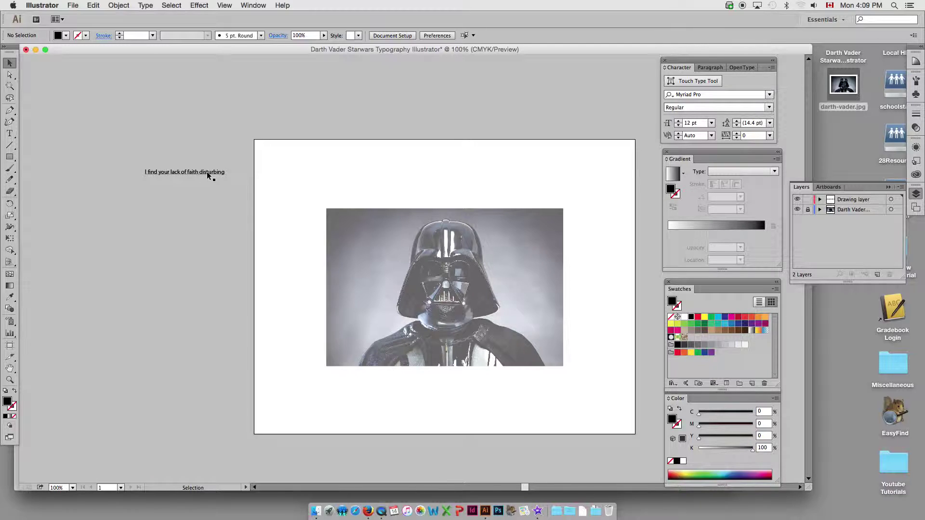
left_click_drag(207, 172, 303, 165)
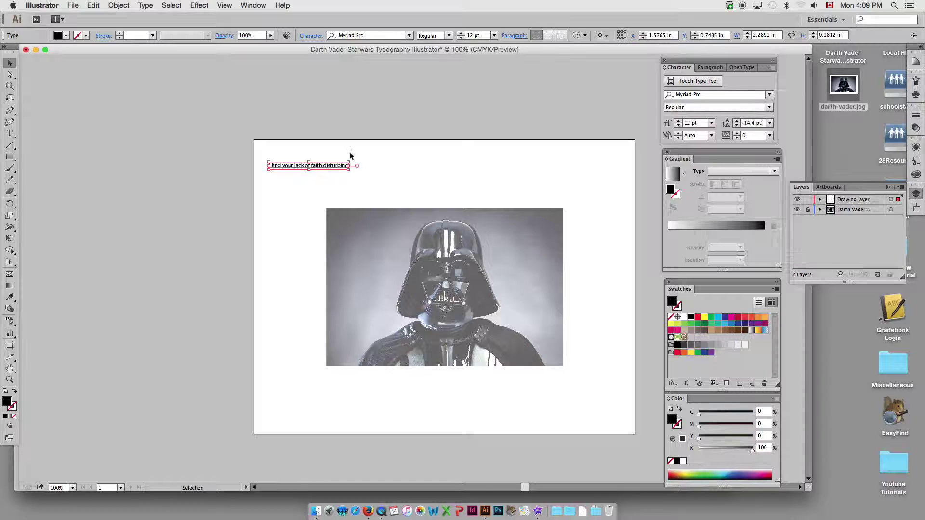
- Show the Brushes panel from the Window menu
left_click(255, 5)
left_click(255, 5)
left_click(254, 5)
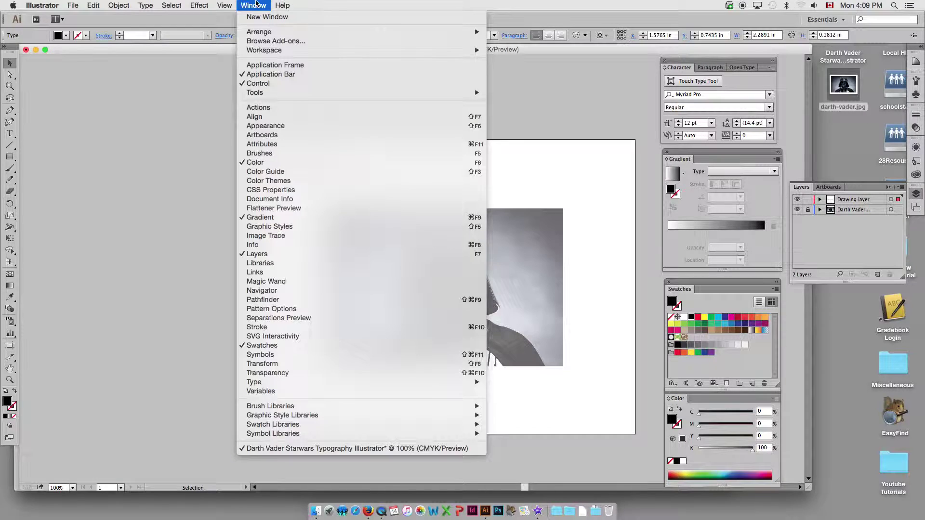
left_click(254, 4)
left_click(255, 5)
left_click(256, 4)
left_click(256, 4)
left_click(271, 153)
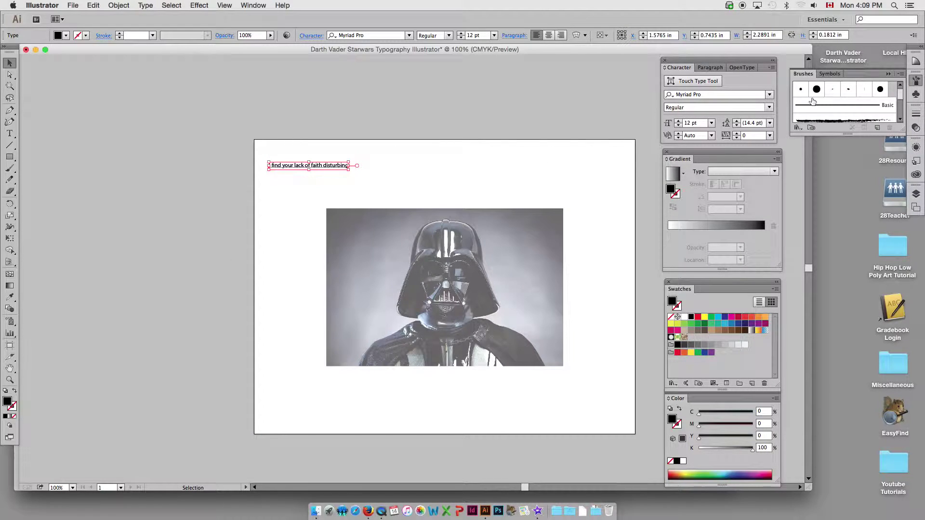
- Float and enlarge the Brushes panel, then drag the quote text into it as a new brush
mouse_move(813, 77)
left_mouse_down()
mouse_move(567, 96)
mouse_move(451, 70)
left_mouse_up()
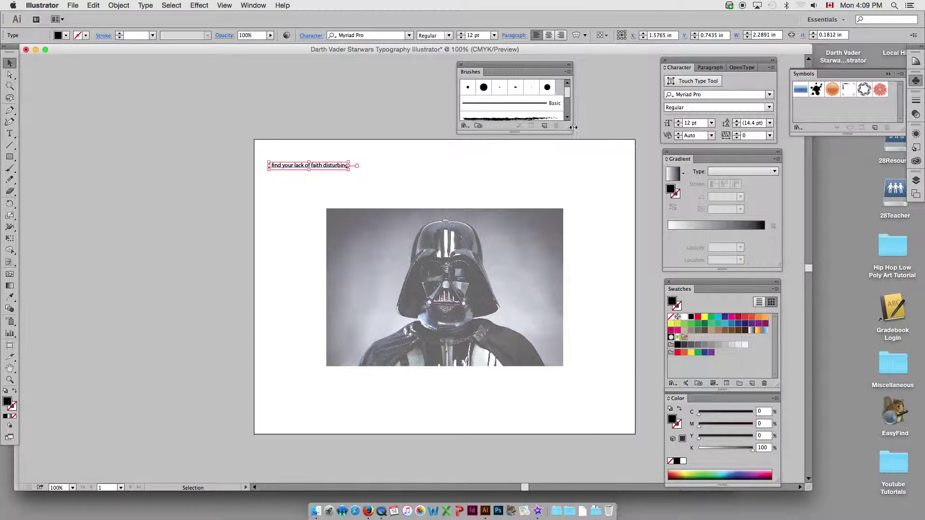
left_click_drag(570, 139, 582, 231)
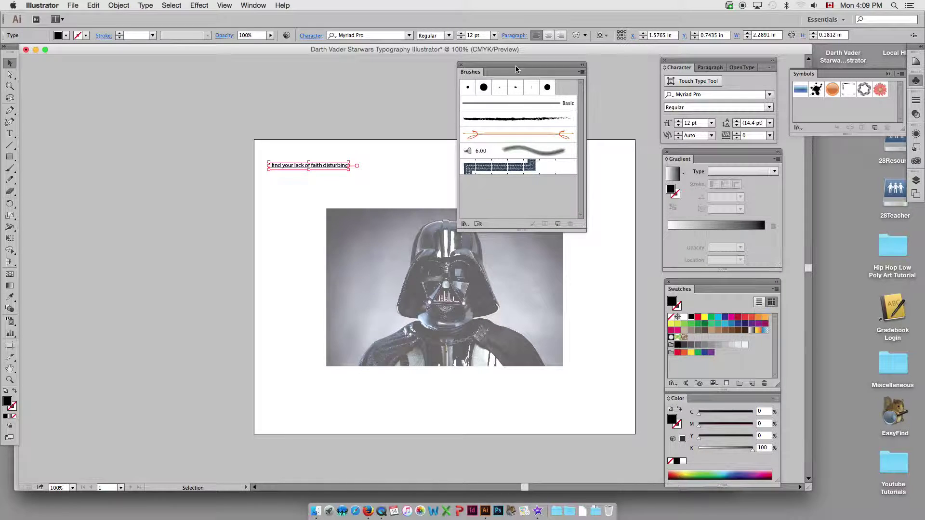
left_click_drag(515, 66, 587, 65)
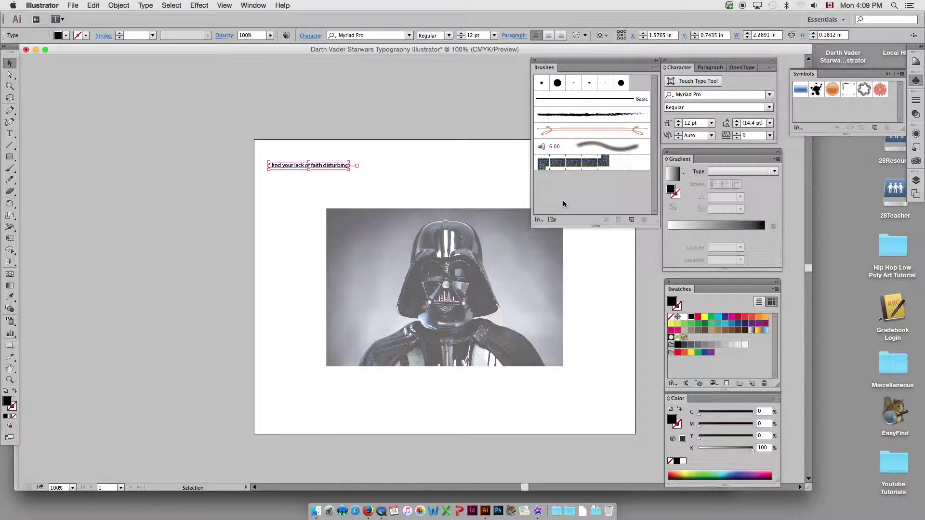
left_click_drag(475, 206, 357, 204)
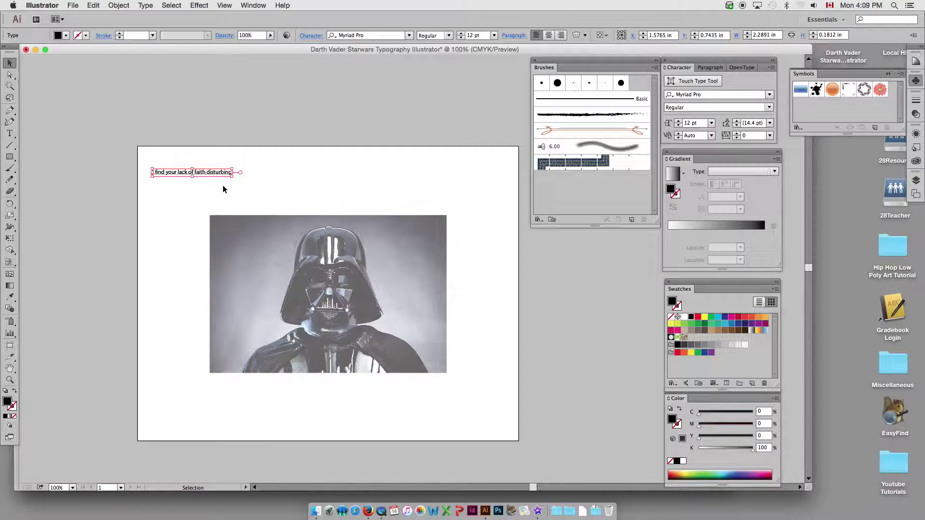
left_click_drag(186, 174, 574, 185)
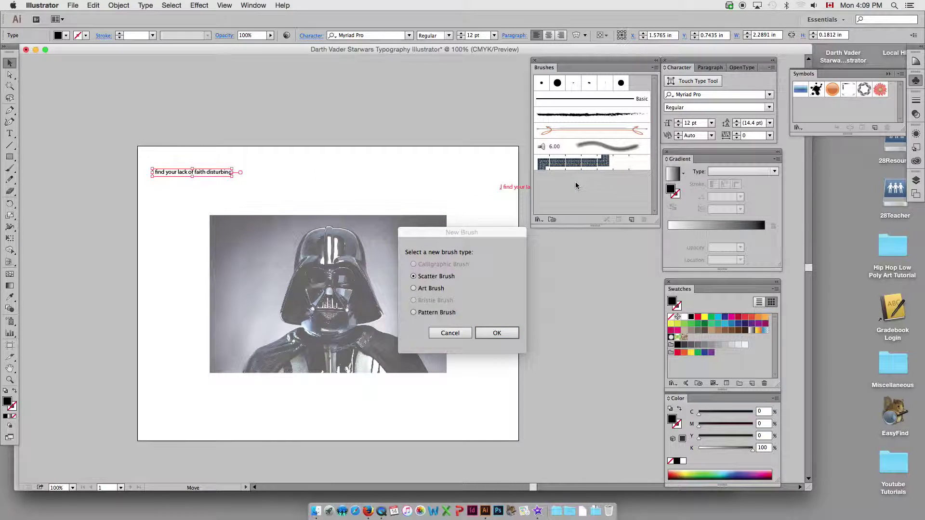
left_click(422, 290)
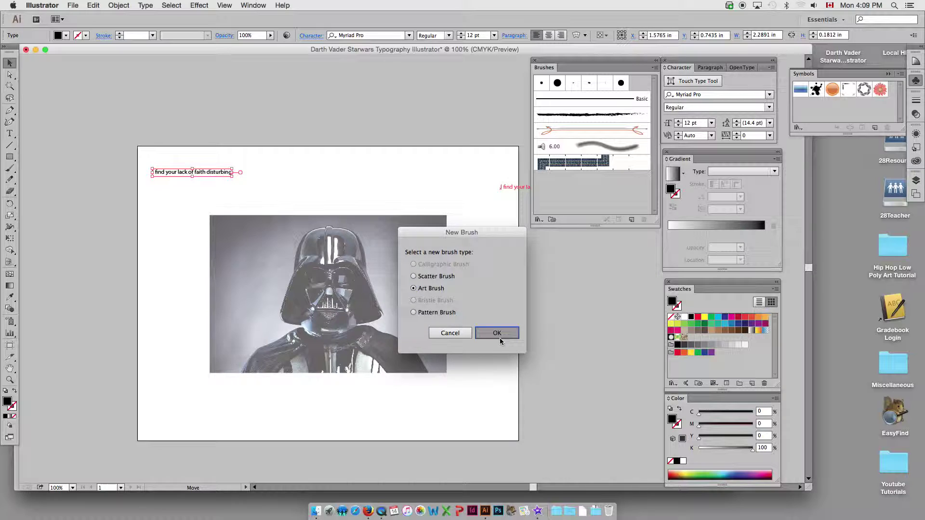
left_click(499, 334)
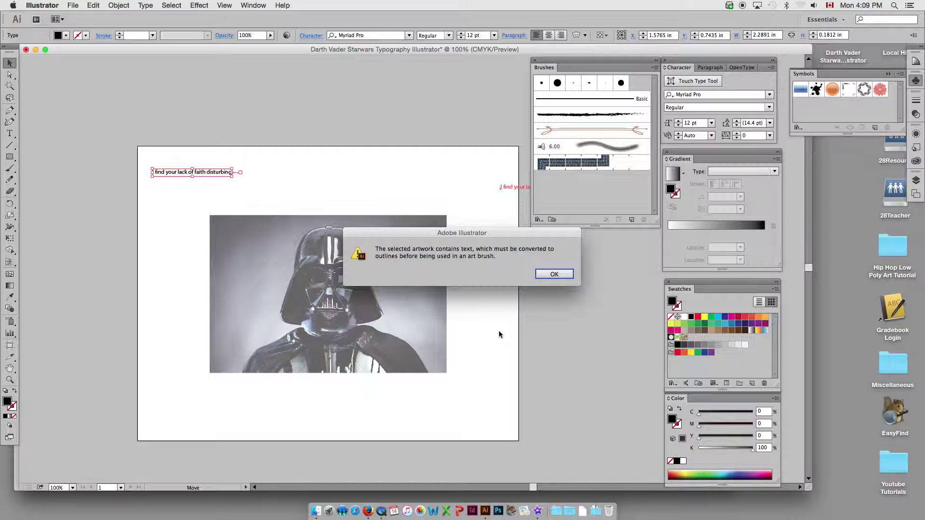
left_click(555, 274)
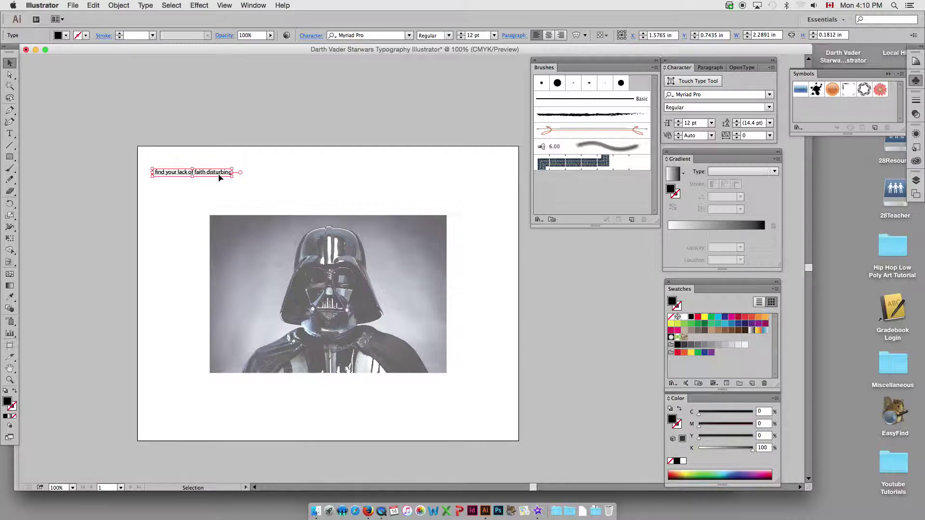
- Option-drag a copy of the quote line upward, then select the lowest copy
left_click_drag(218, 172, 238, 99)
left_click(215, 131)
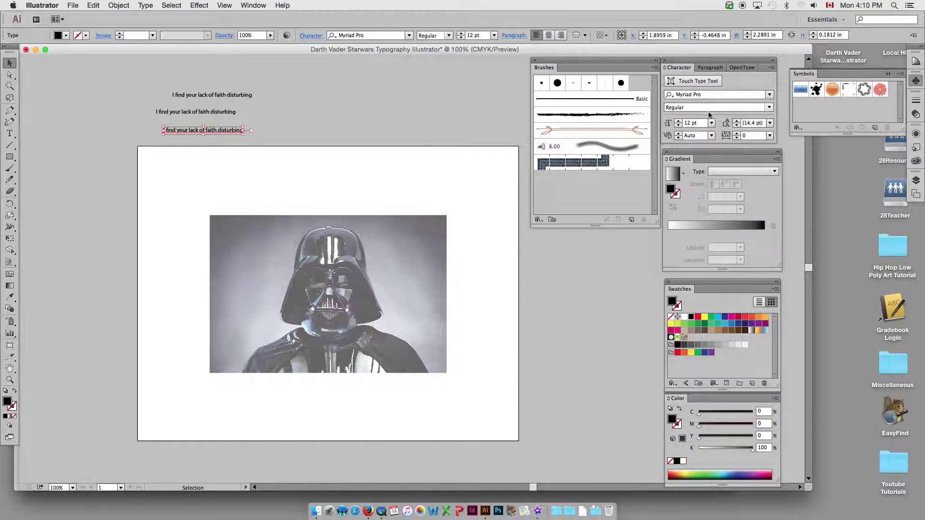
- Set the lowest quote line to BankGothic Md BT Medium at 26 pt
left_click(770, 95)
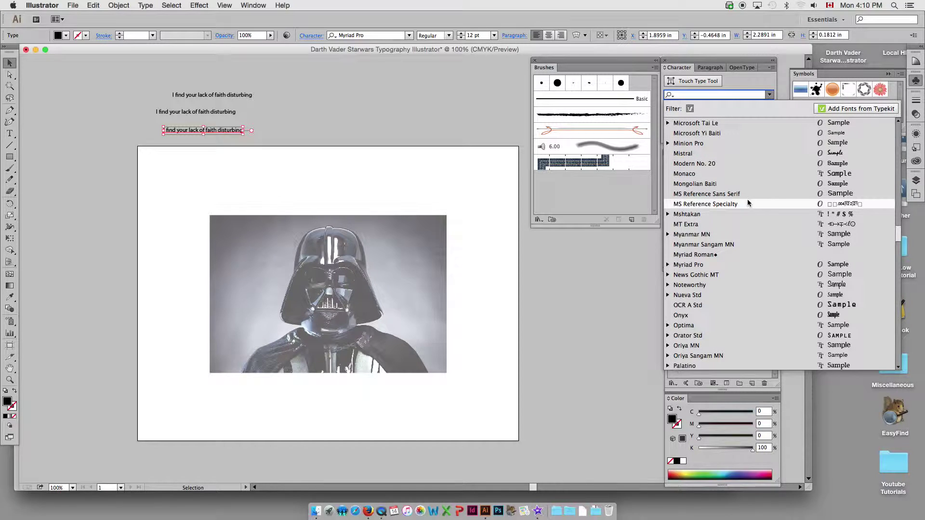
left_click(862, 304)
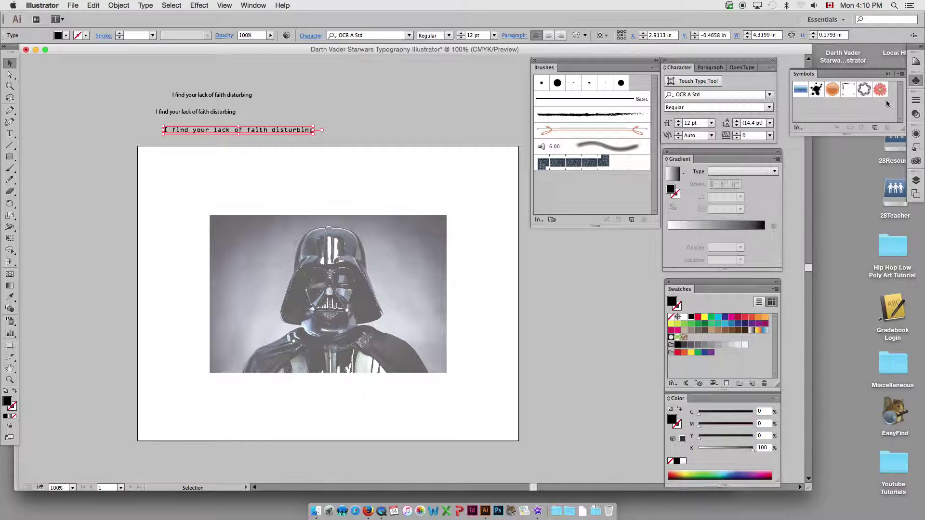
left_click(899, 75)
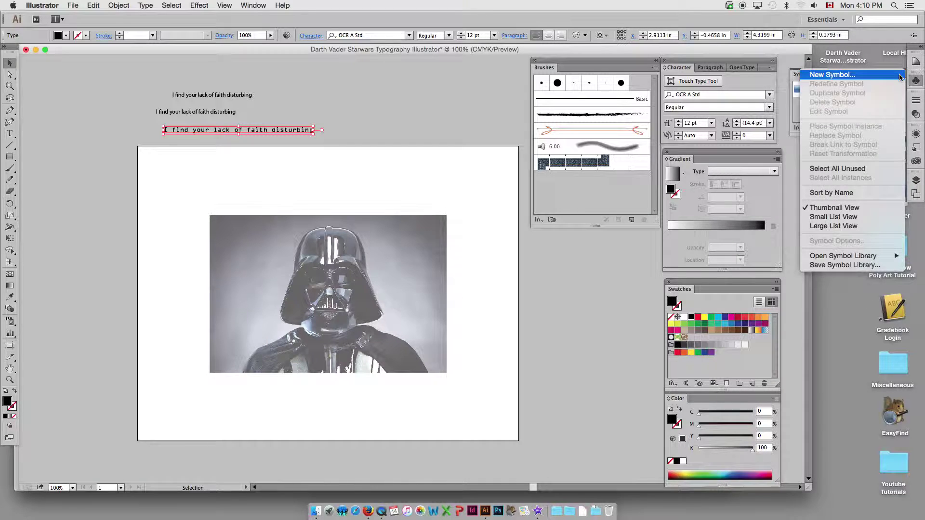
left_click(767, 96)
left_click(767, 95)
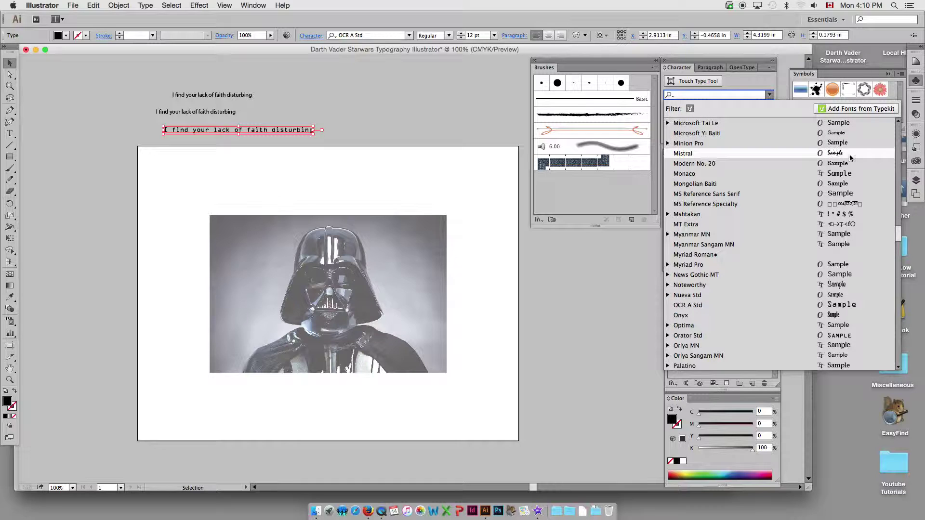
scroll(892, 138, "up", 15)
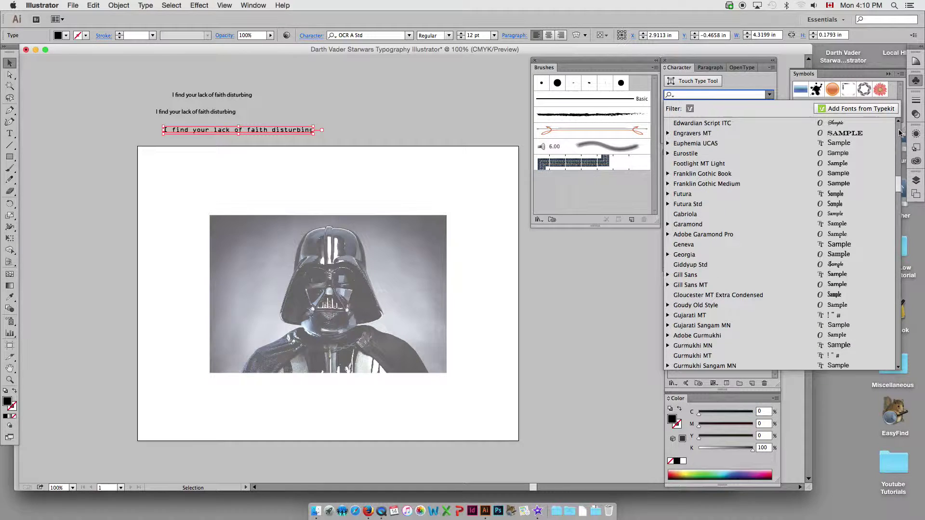
scroll(899, 133, "up", 8)
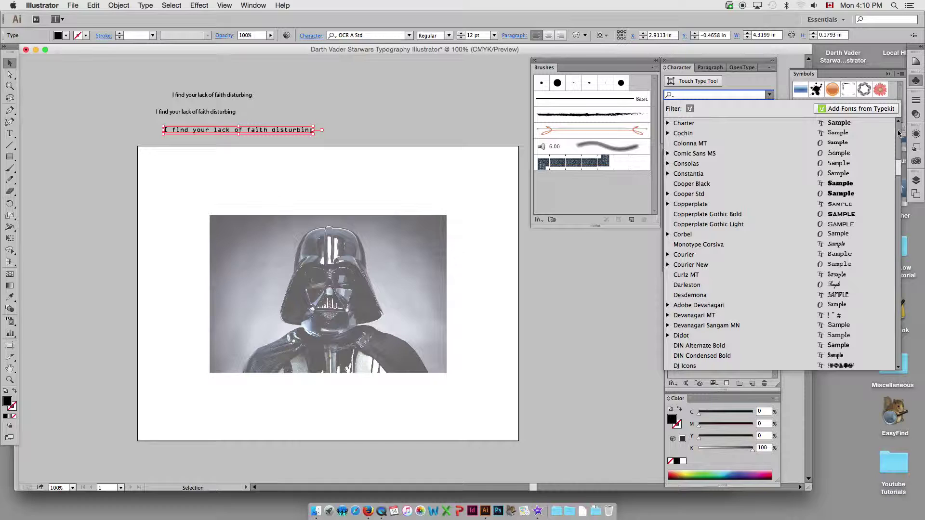
scroll(899, 132, "up", 7)
scroll(899, 129, "up", 7)
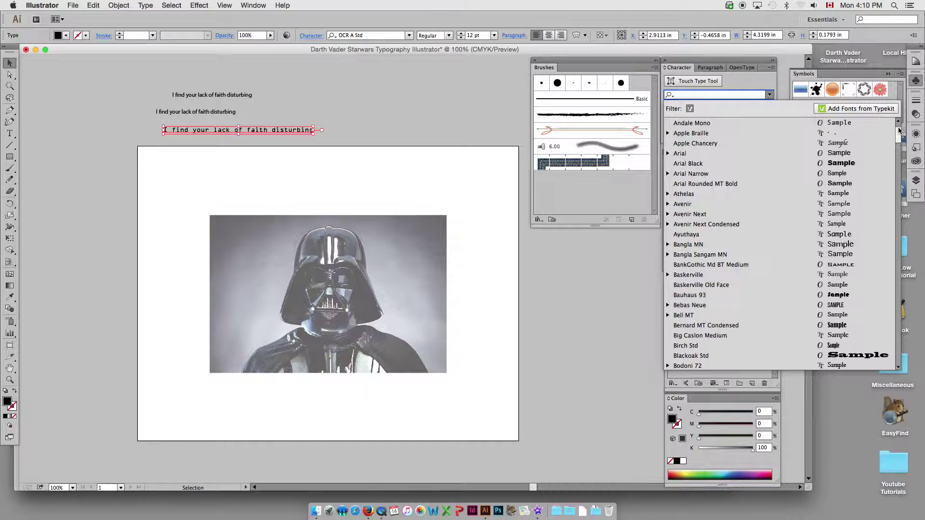
left_click(837, 268)
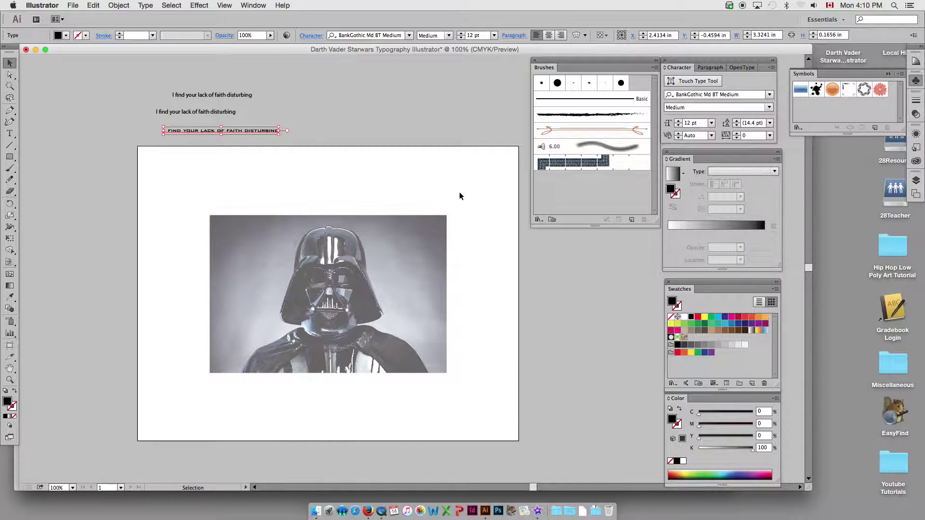
key("super+shift+period")
key("super+shift+period")
key("super+shift+period")
key("super+shift+period")
key("super+shift+period")
key("super+shift+period")
key("super+shift+period")
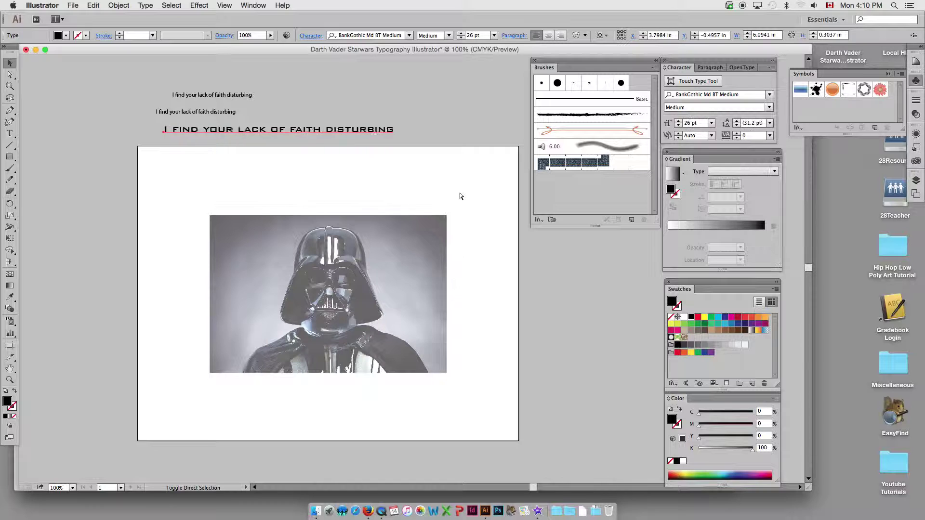
key("Escape")
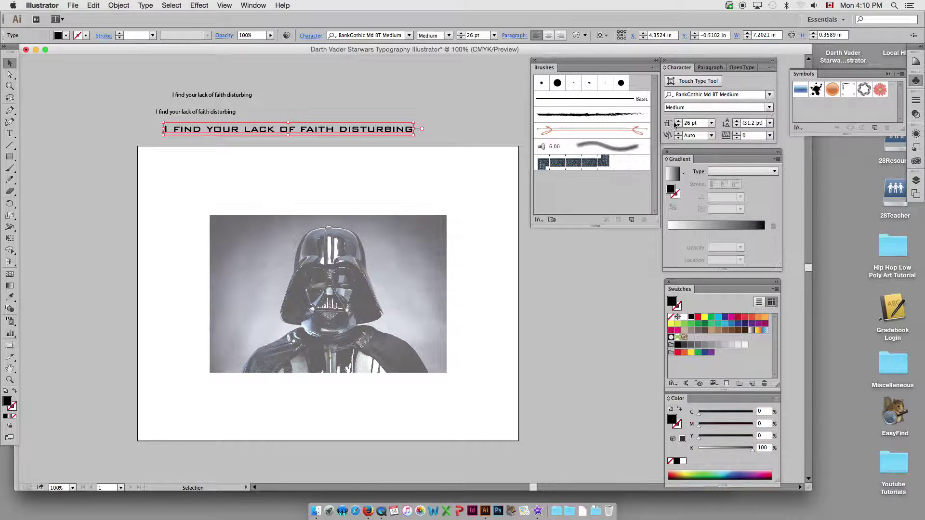
- Nudge the BankGothic line left, duplicate it up-right beside the second line, and select the lower one
left_click_drag(359, 130, 334, 133)
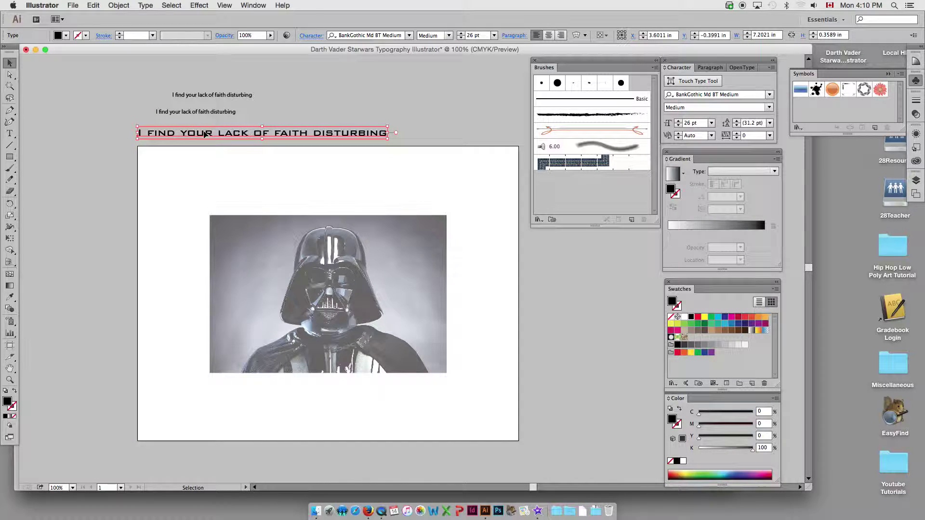
left_click_drag(193, 135, 313, 112)
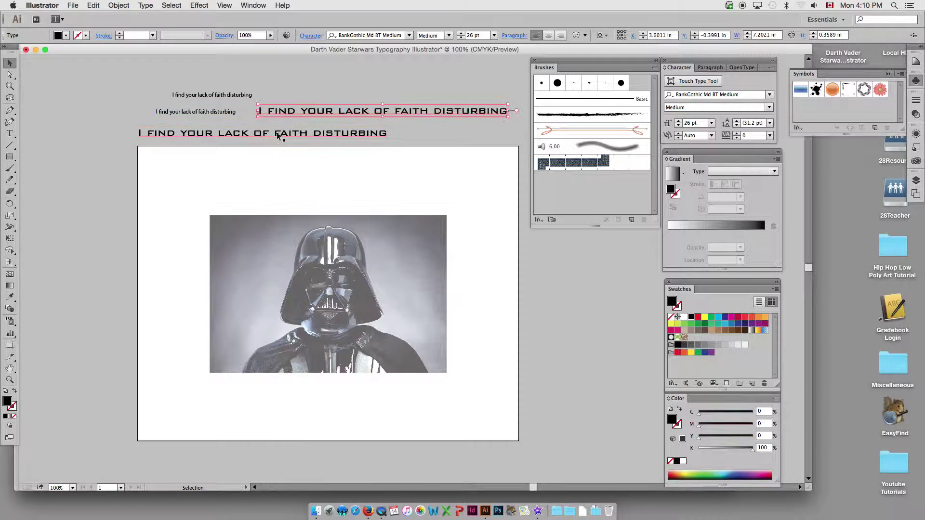
left_click(147, 118)
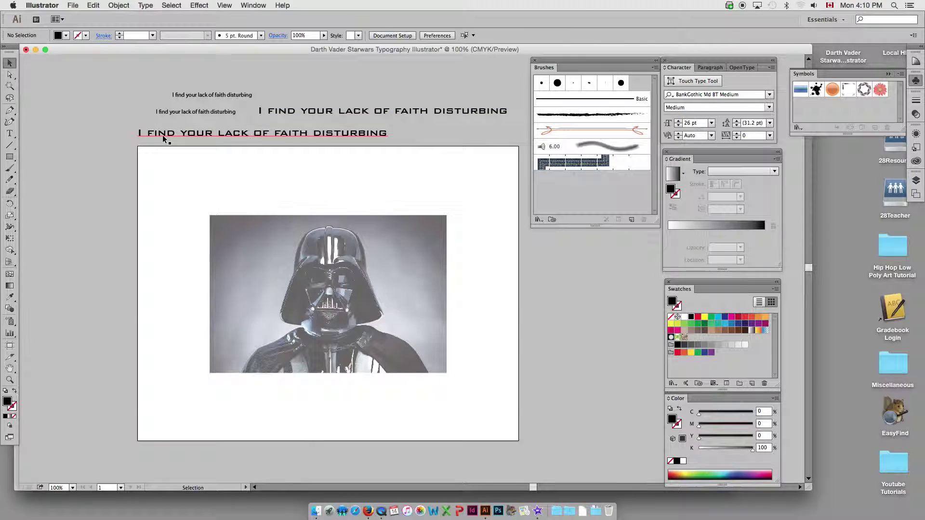
left_click(163, 135)
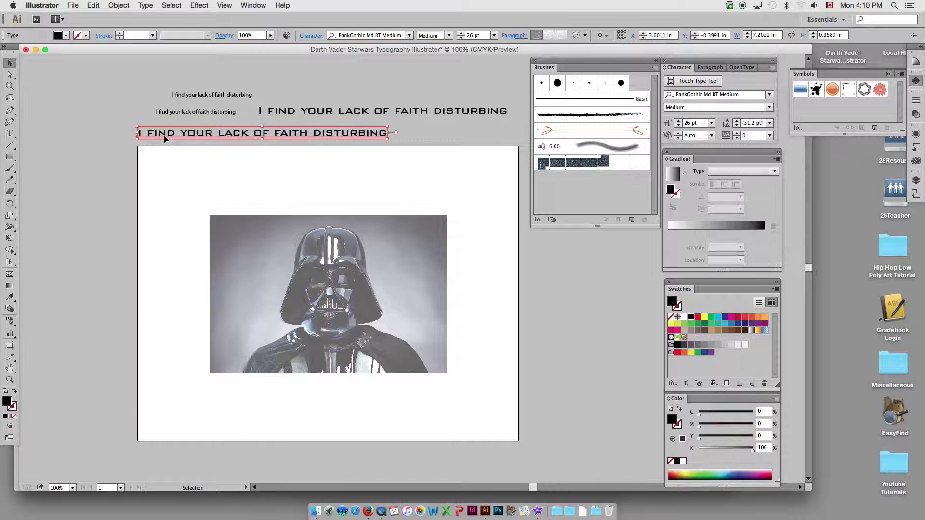
- Convert the quote headline to outlines and save it as an art brush named 'darth'
left_click(127, 5)
mouse_move(146, 5)
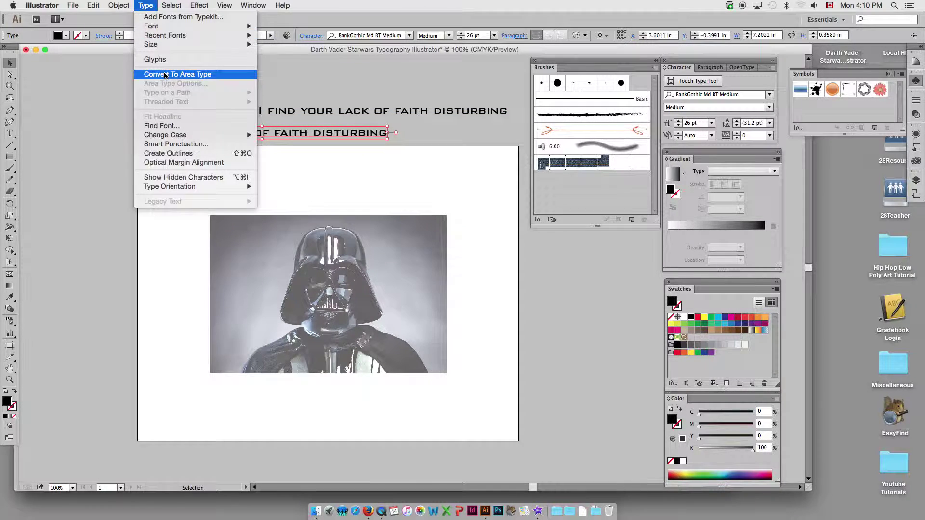
left_click(187, 154)
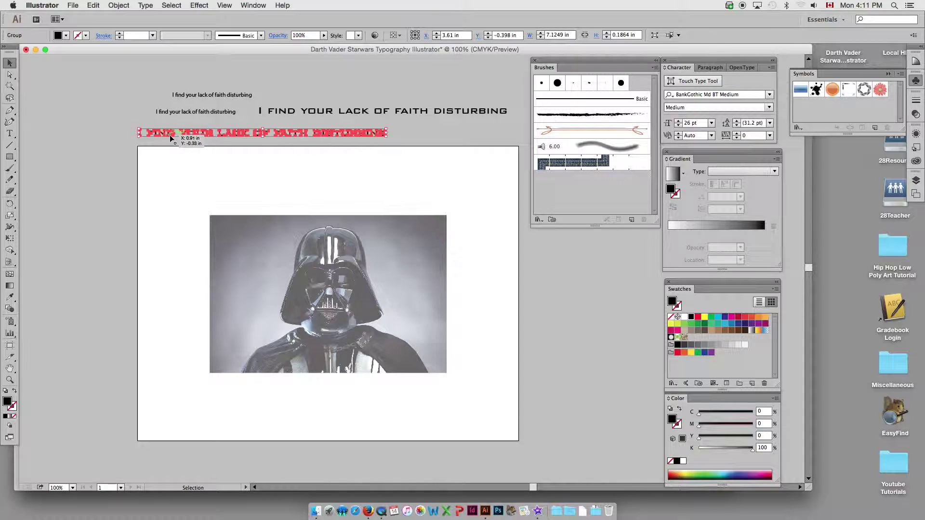
left_click_drag(171, 134, 562, 198)
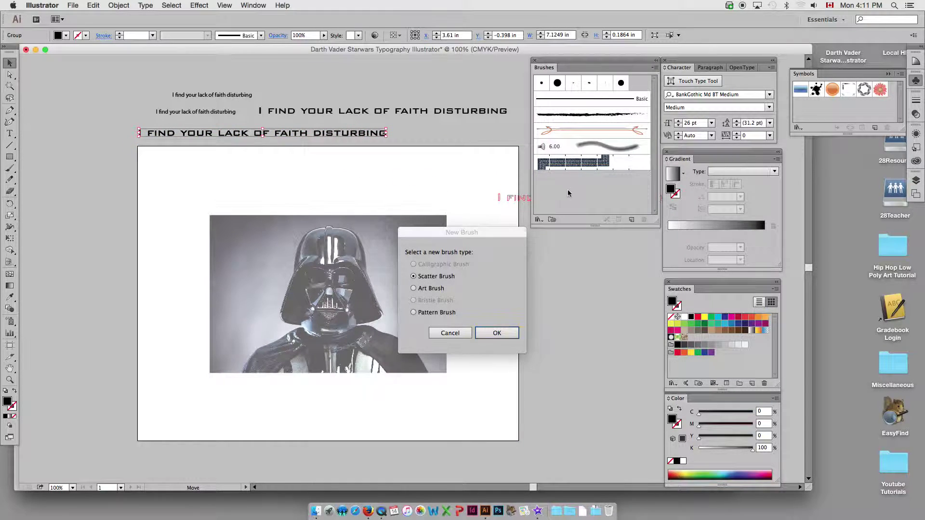
left_click(413, 288)
left_click(498, 333)
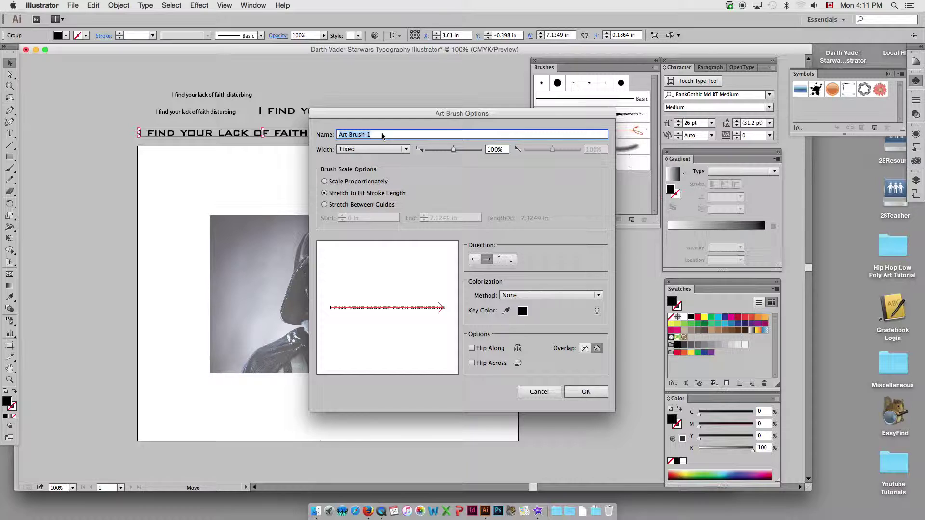
type("darth")
left_click(580, 392)
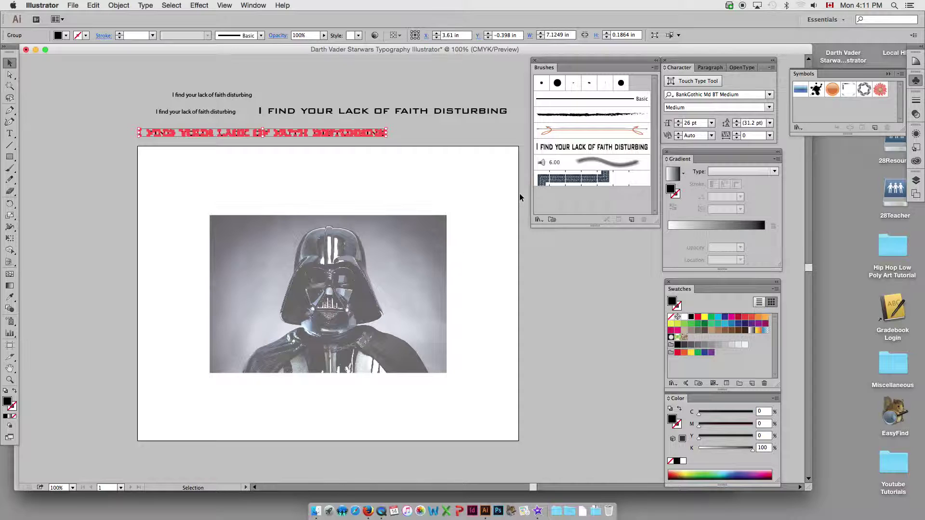
- Make a second art brush from the outlined quote, then enlarge the Brushes list and deselect
left_click_drag(360, 132, 617, 202)
left_click(413, 288)
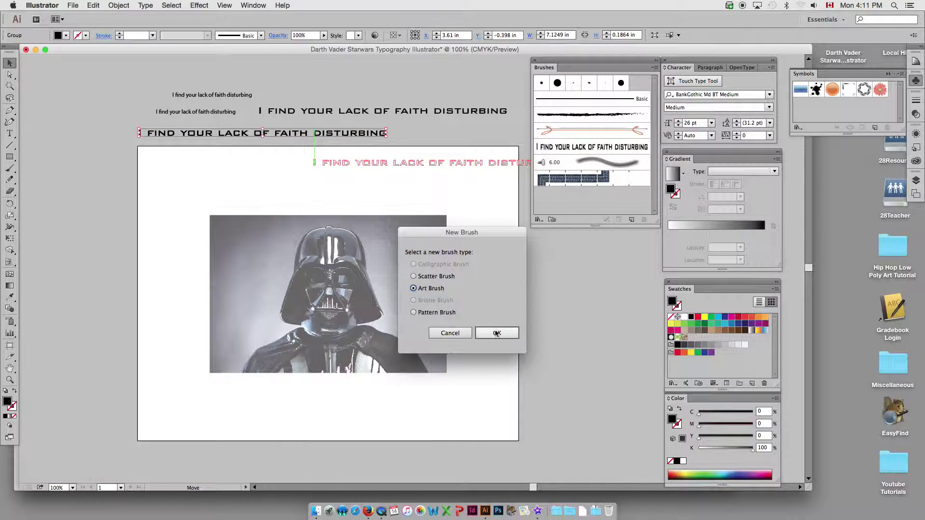
left_click(497, 333)
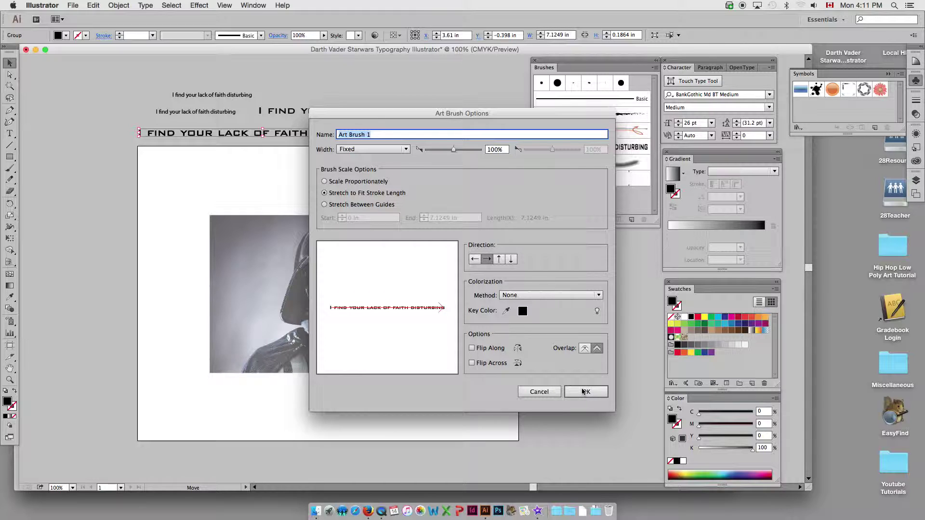
type("darth")
left_click(581, 393)
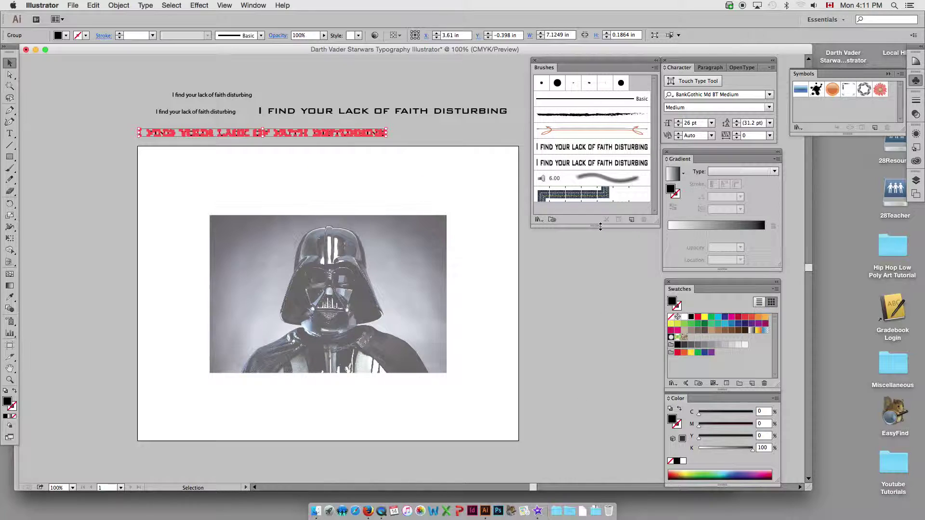
left_click_drag(595, 226, 594, 256)
left_click(344, 183)
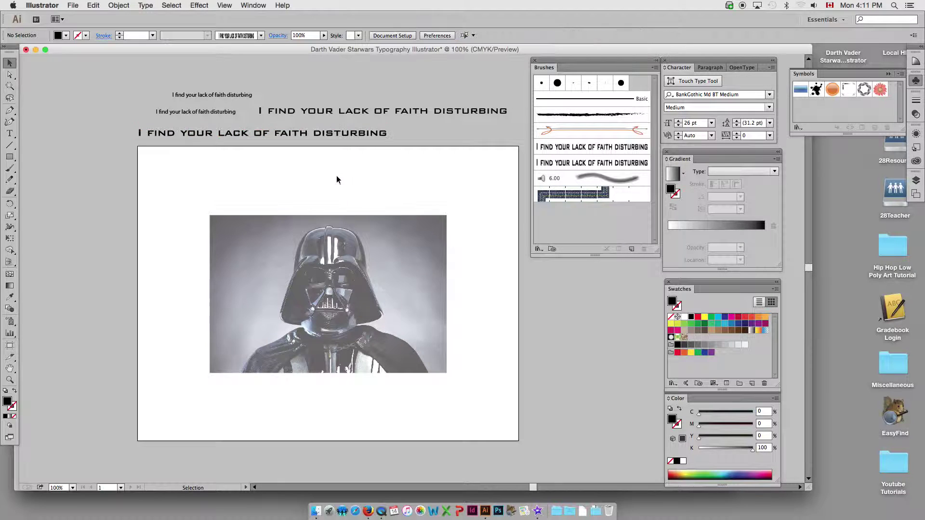
- Draw a test black rectangle, save it as an art brush, then delete the rectangle
left_click(10, 156)
left_click_drag(191, 162, 351, 182)
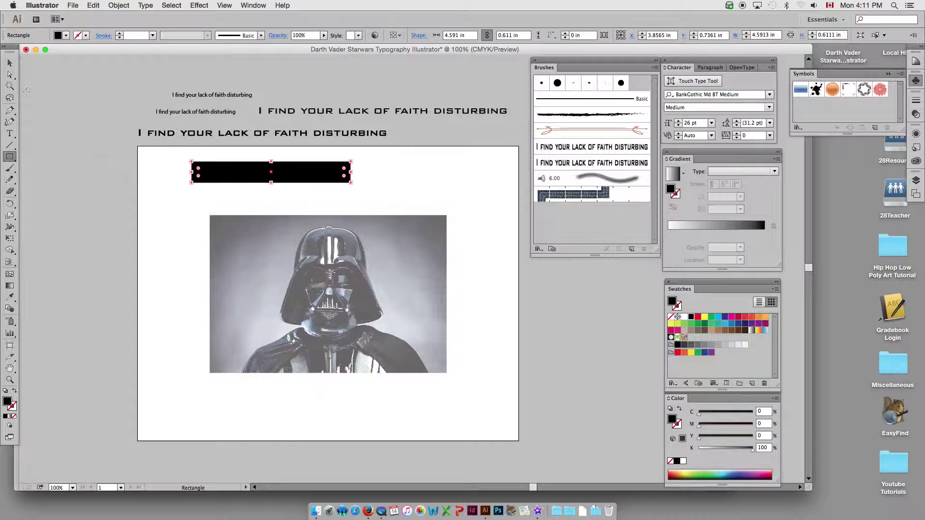
key("v")
left_click_drag(245, 178, 578, 231)
left_click(413, 288)
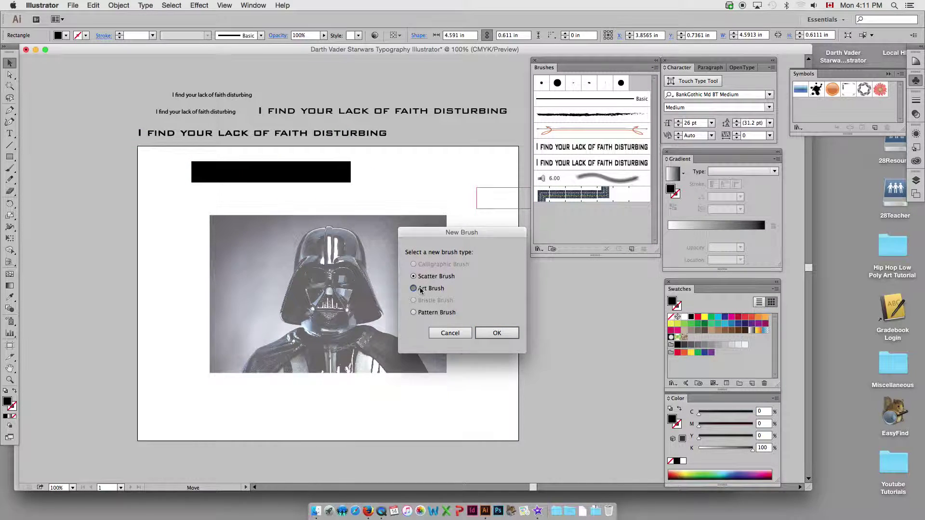
left_click(497, 333)
left_click(584, 392)
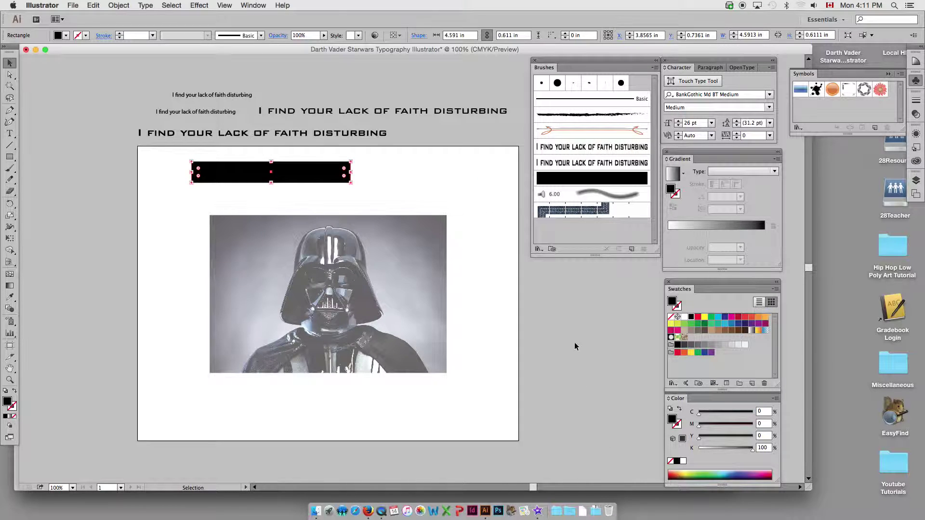
key("Delete")
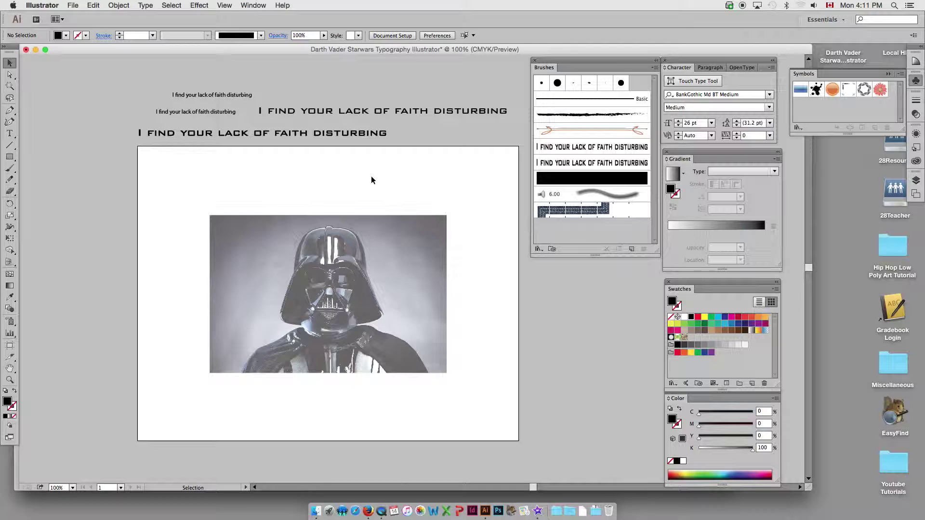
- Delete the black bar brush and the duplicate quote-text brush from the Brushes panel
left_click(580, 177)
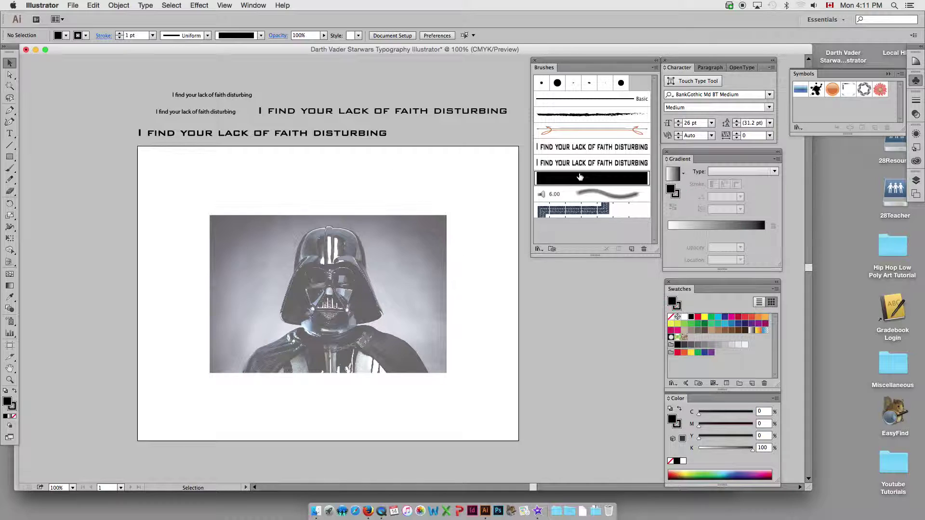
left_click(643, 250)
left_click(501, 273)
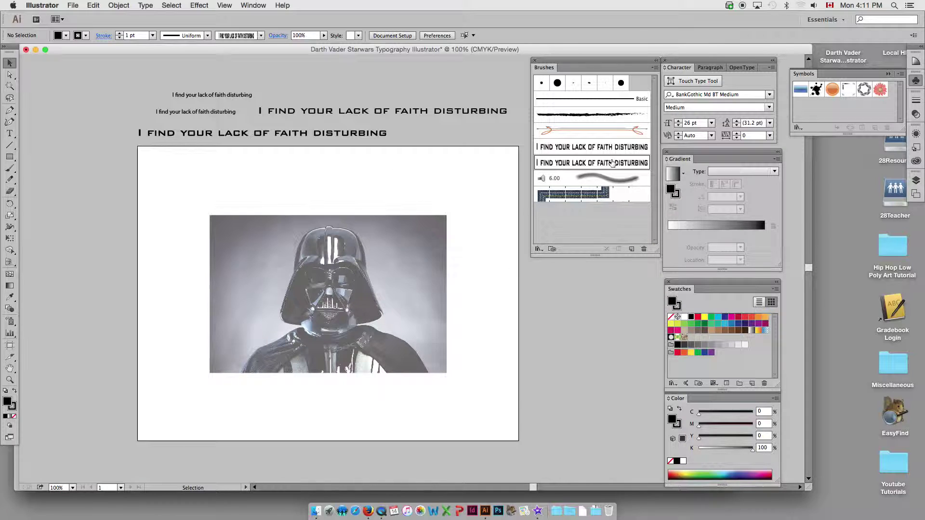
left_click(643, 250)
- Confirm removing the duplicate brush, then paint curved quote-brush strokes above and right of the helmet
left_click(489, 273)
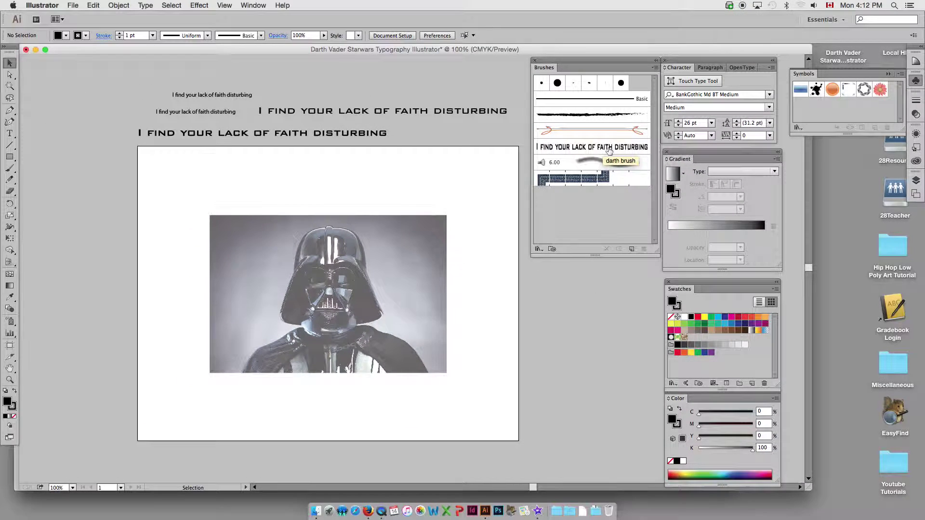
left_click(618, 152)
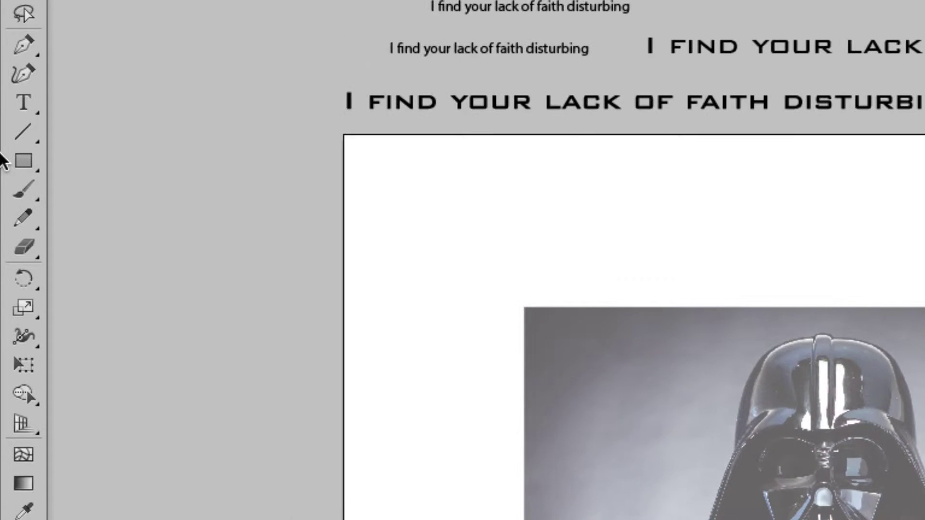
left_click(9, 168)
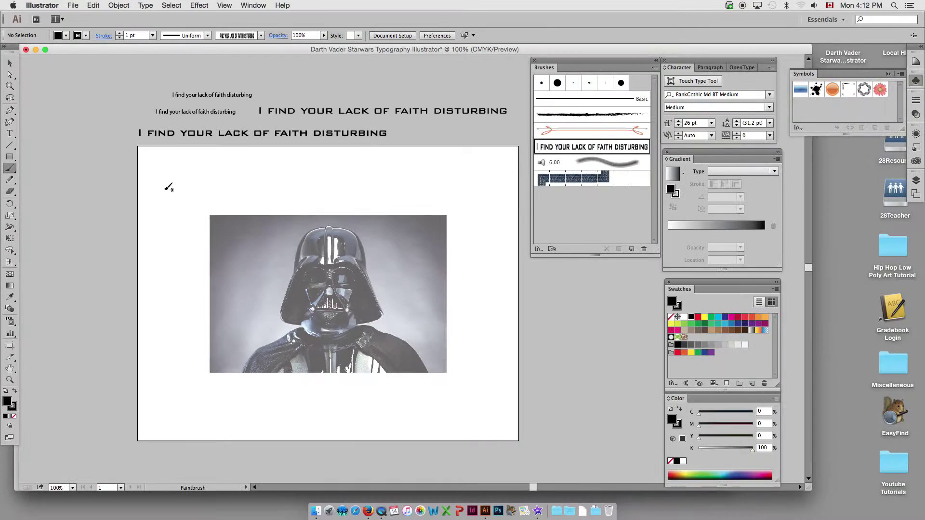
left_click_drag(241, 187, 327, 193)
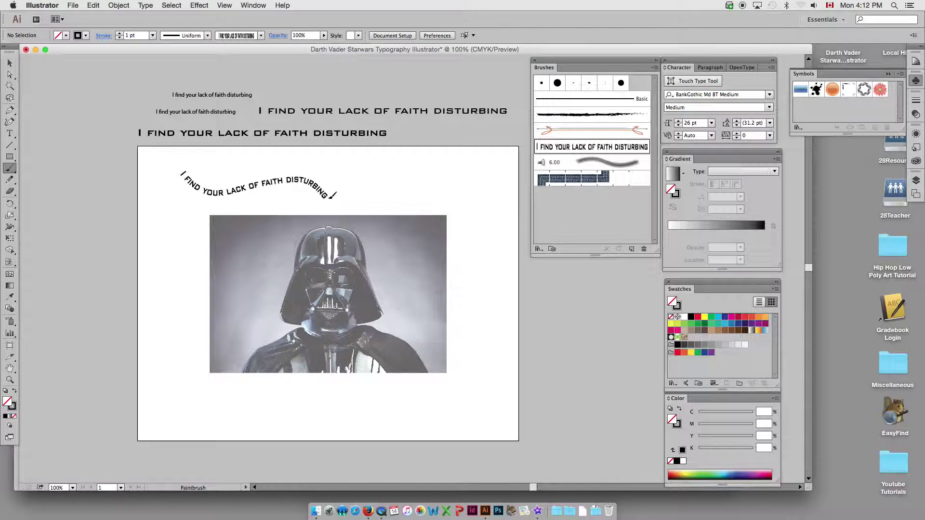
mouse_move(412, 191)
left_mouse_down()
mouse_move(446, 219)
mouse_move(413, 292)
mouse_move(439, 330)
left_mouse_up()
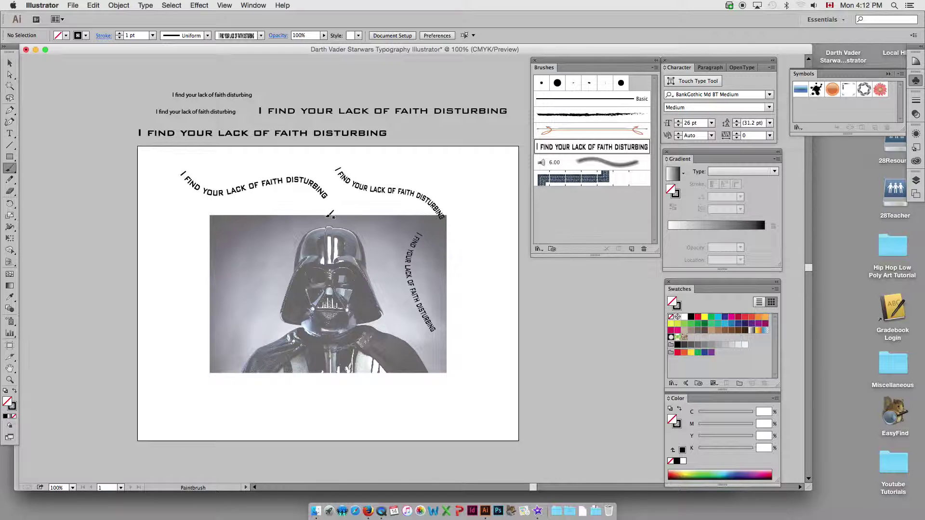
left_click(250, 187, "super")
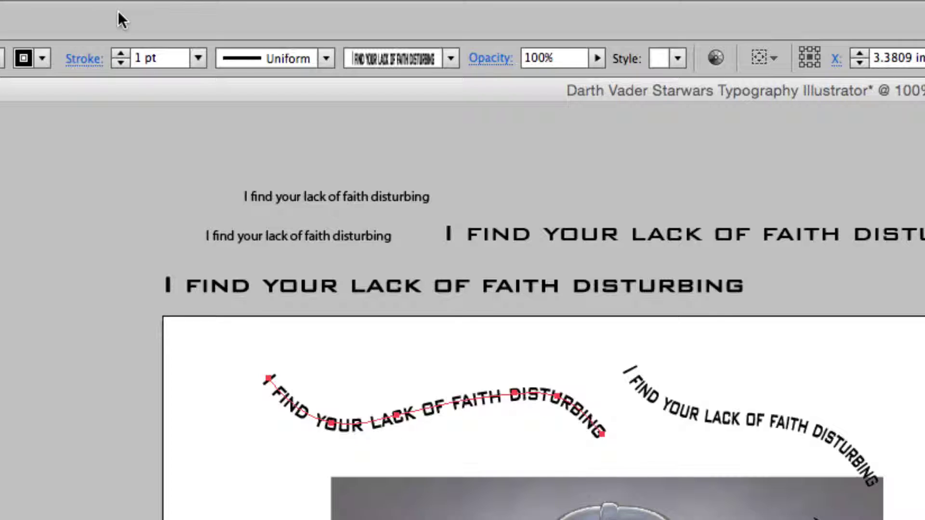
- Set the first curved stroke's weight to 0.15 pt, then to 0.55 pt
left_click(161, 58)
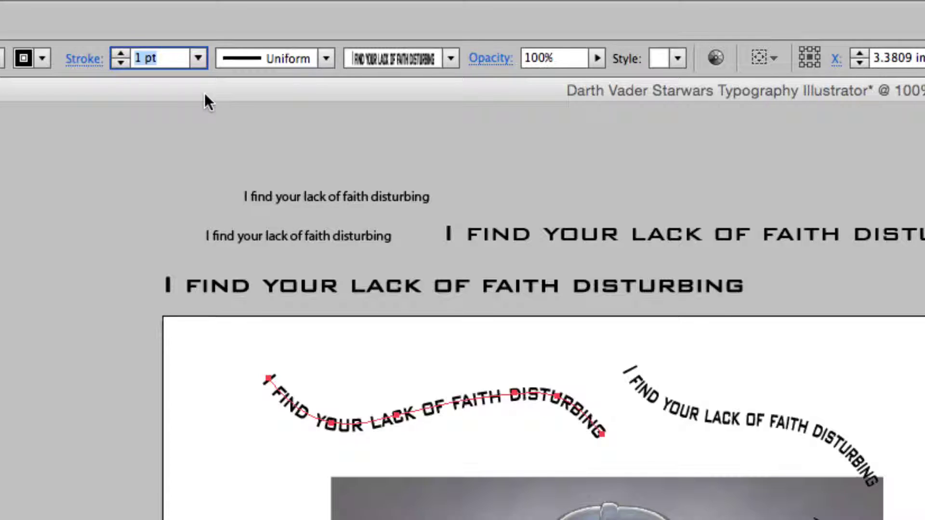
type(".15")
key("Return")
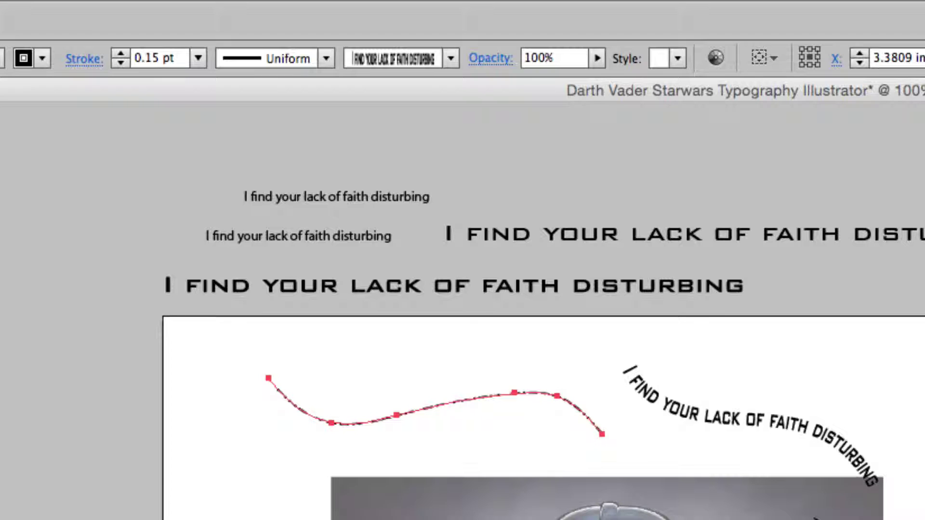
left_click(173, 58)
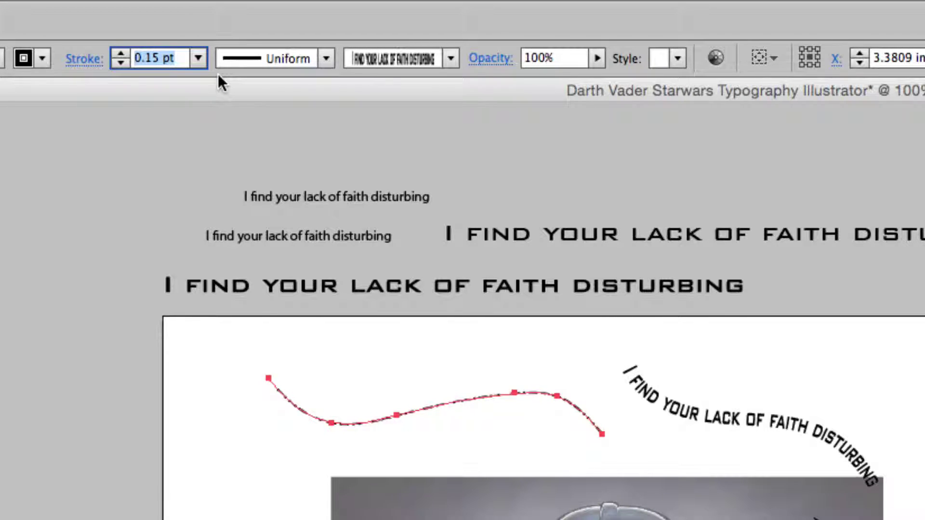
type(".55")
key("Return")
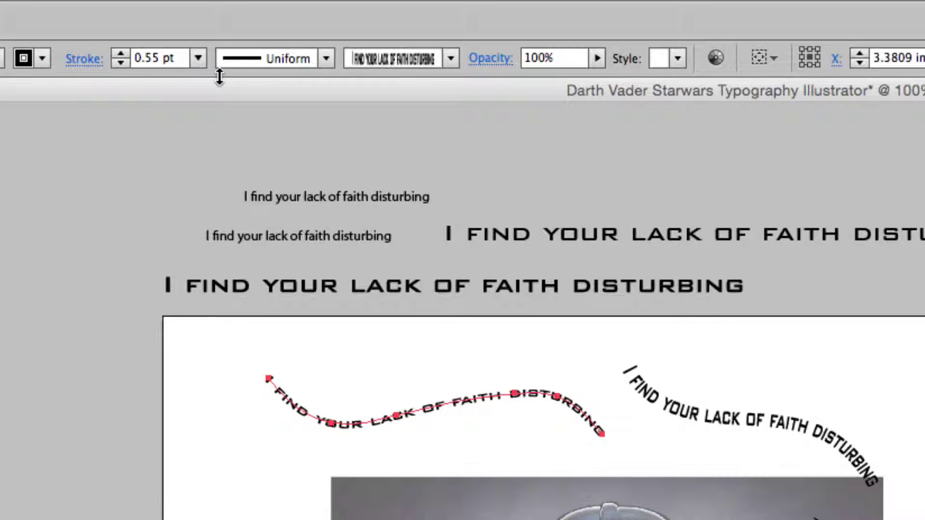
- Paint more small quote strokes along the artboard's top, then zoom out to the whole artboard
mouse_move(226, 333)
left_mouse_down()
mouse_move(350, 352)
mouse_move(492, 355)
mouse_move(484, 359)
mouse_move(687, 341)
mouse_move(781, 390)
mouse_move(905, 337)
left_mouse_up()
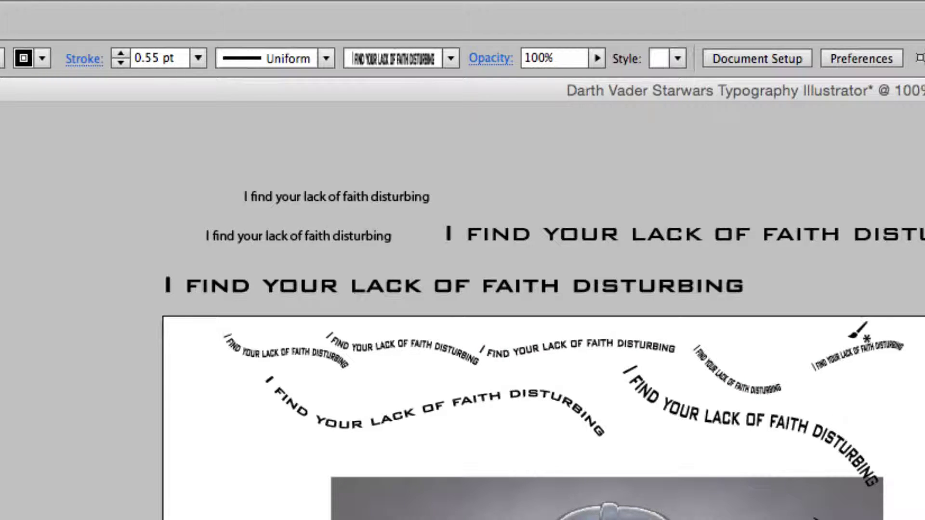
left_click_drag(800, 333, 658, 376)
left_click_drag(584, 378, 434, 212)
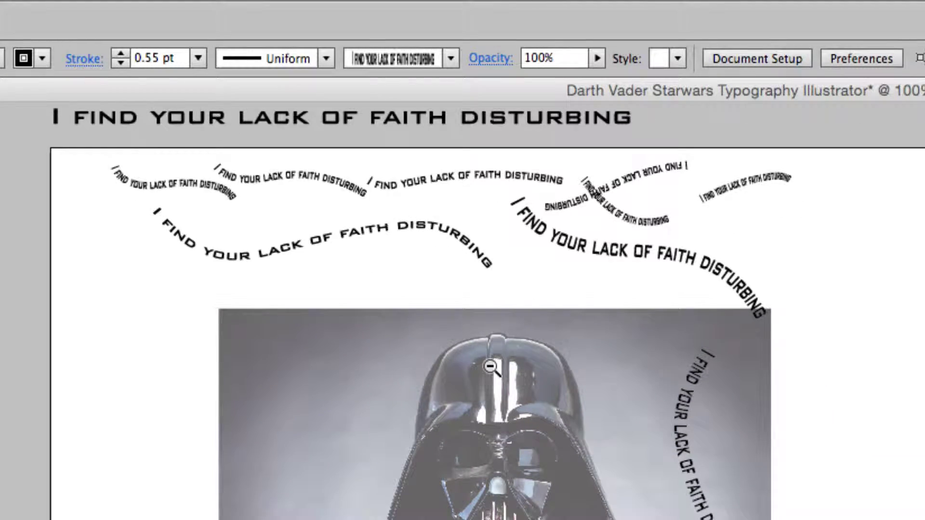
key("ctrl+minus")
mouse_move(488, 335)
left_mouse_down()
mouse_move(512, 306)
mouse_move(415, 217)
left_mouse_up()
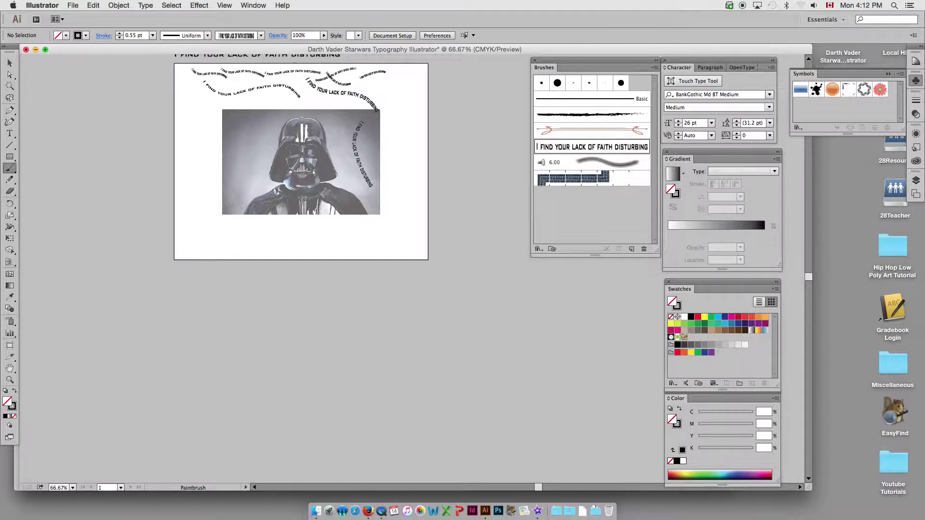
- Zoom to 100%, move the sample quote texts above the artboard and the vertical quote off the photo
key("v")
scroll(290, 191, "up", 5)
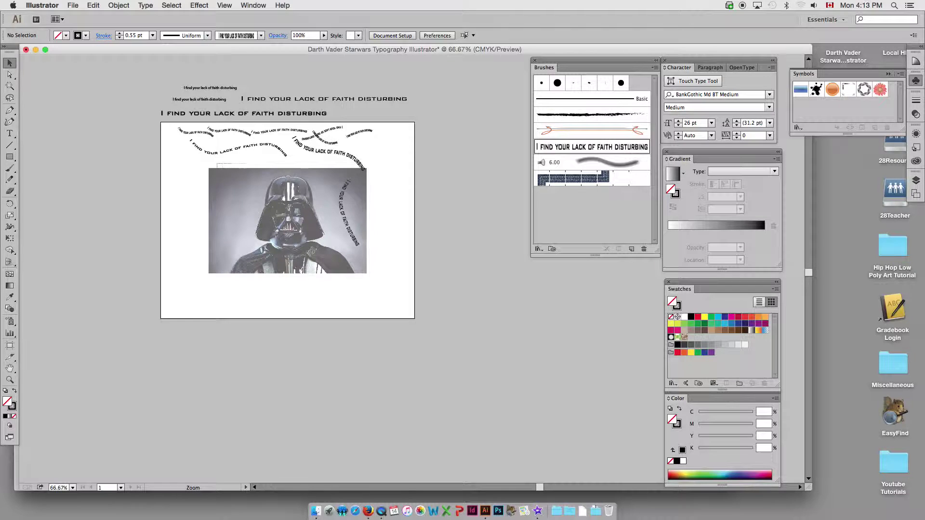
scroll(257, 238, "up", 5)
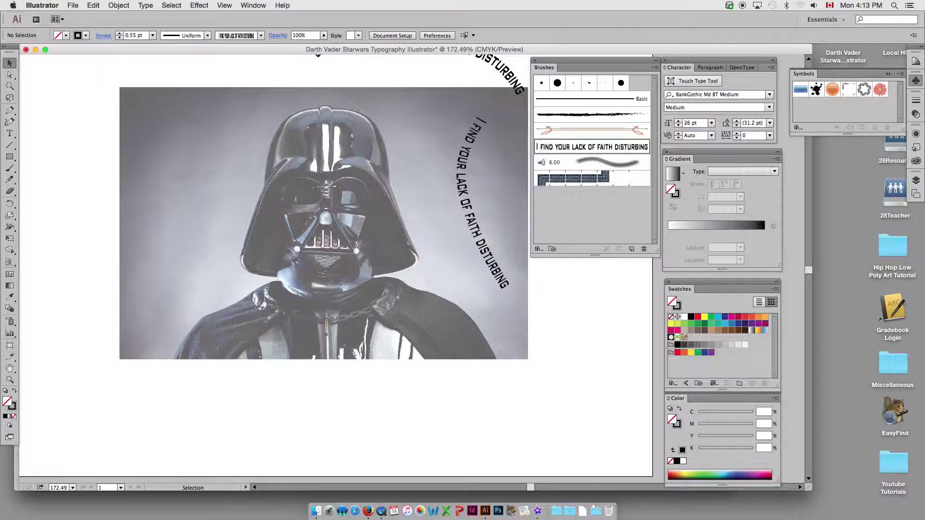
left_click(9, 168)
key("super+1")
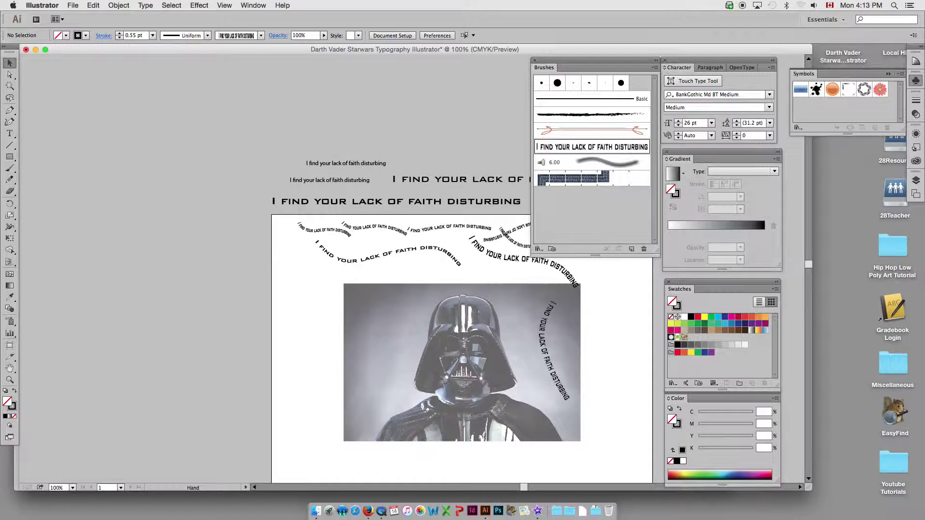
left_click_drag(462, 289, 242, 228)
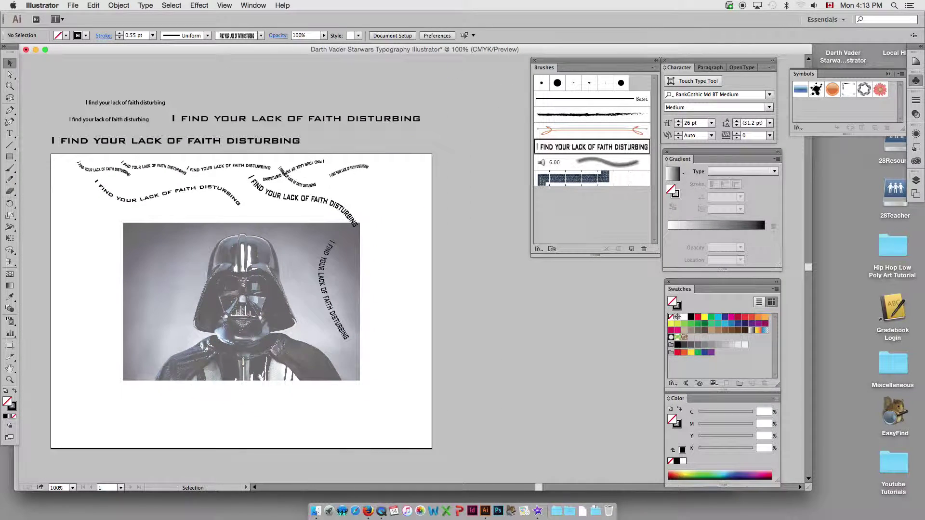
left_click_drag(366, 227, 466, 276)
left_click_drag(338, 224, 337, 148)
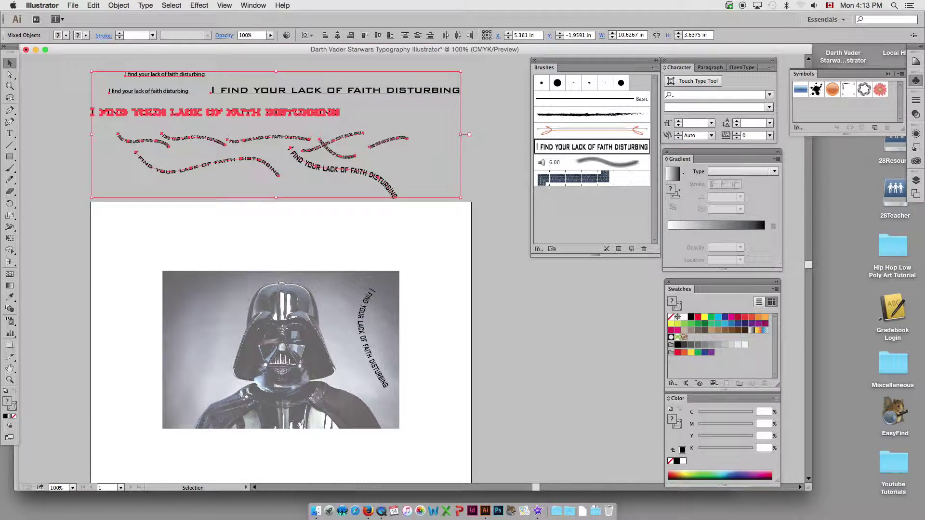
left_click_drag(363, 329, 482, 139)
- Zoom in on Vader's helmet and take up the Paintbrush with the quote art brush
scroll(482, 140, "down", 3)
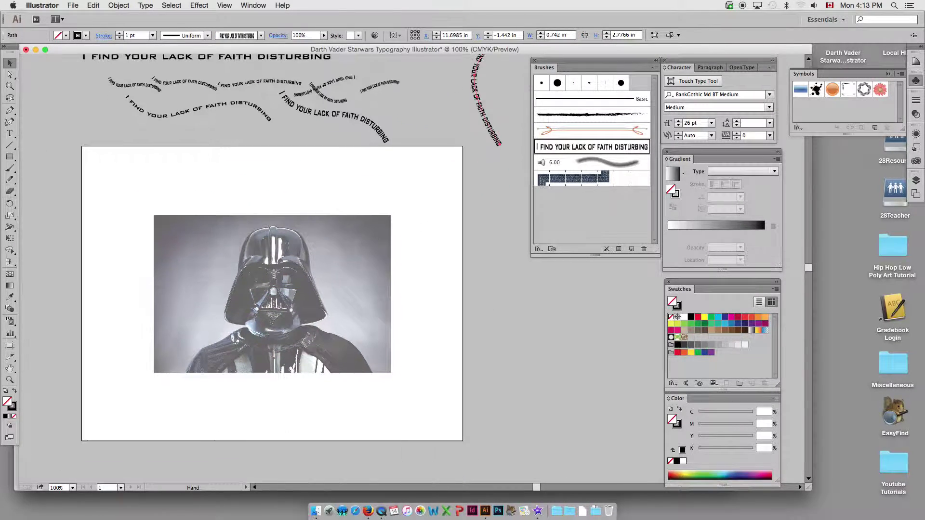
key("super+space")
left_click_drag(172, 212, 419, 381)
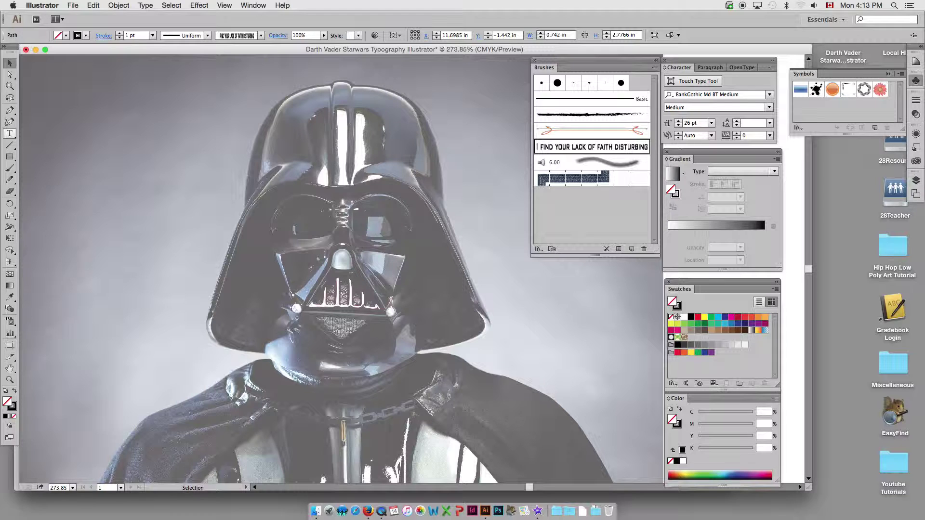
left_click(10, 168)
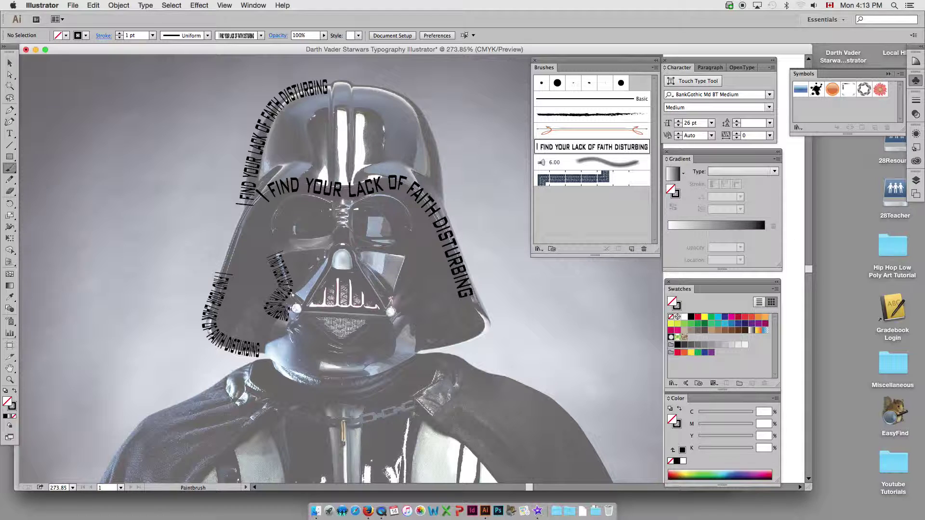
- Open the Layers panel and toggle the Darth Vader photo layer off and on to compare
left_click(254, 5)
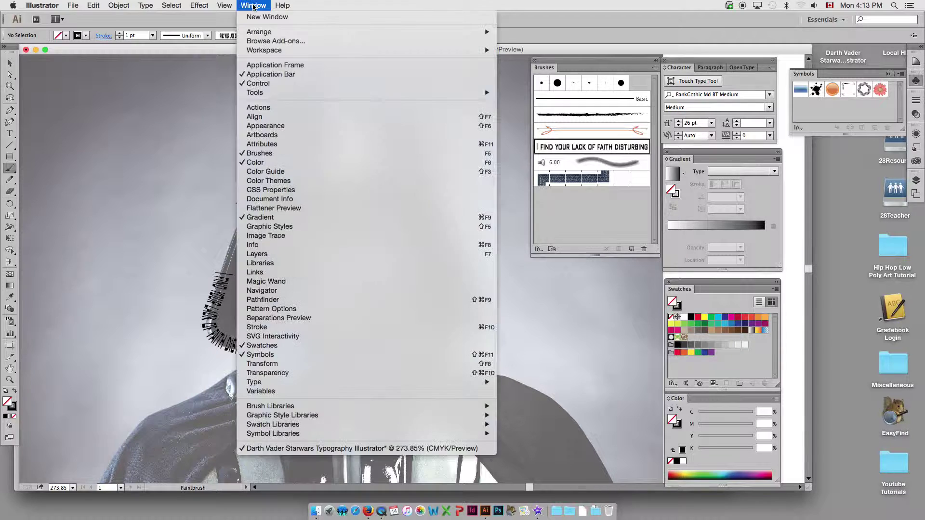
left_click(269, 256)
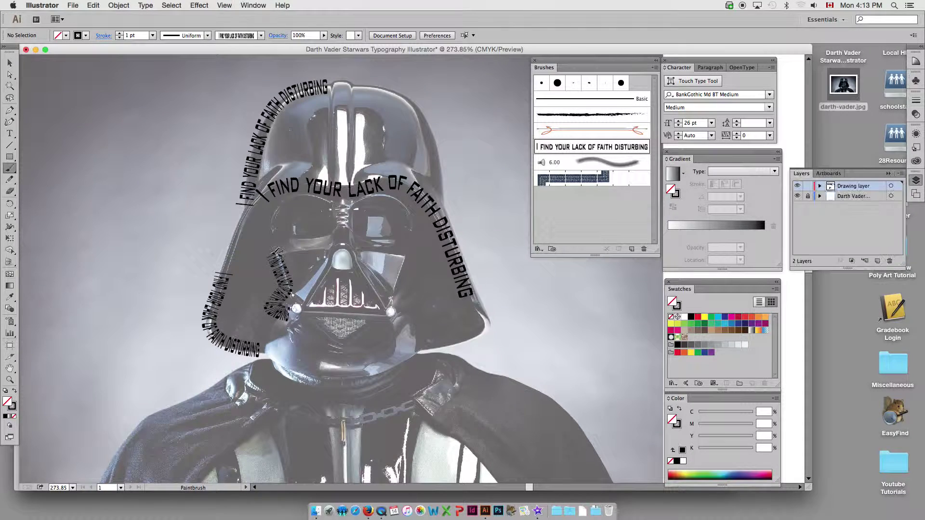
left_click(798, 196)
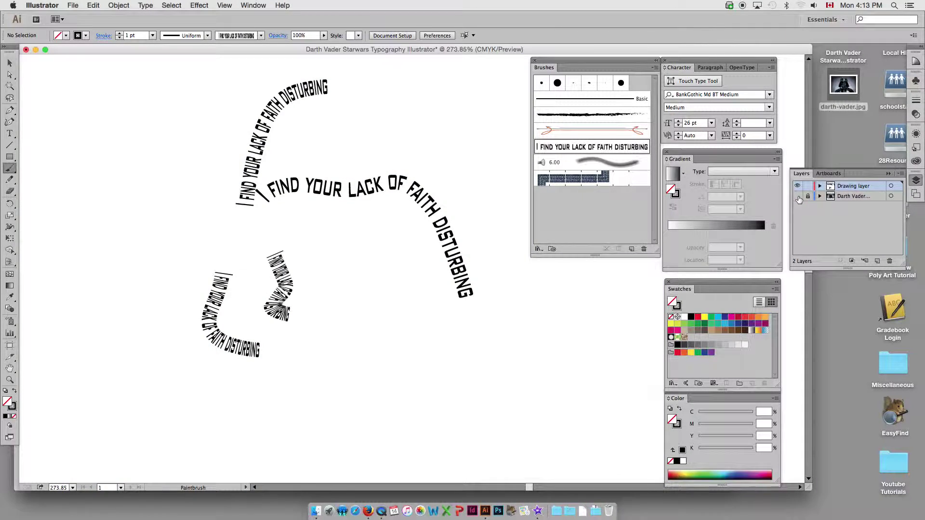
left_click(798, 197)
left_click(798, 197)
left_click(798, 196)
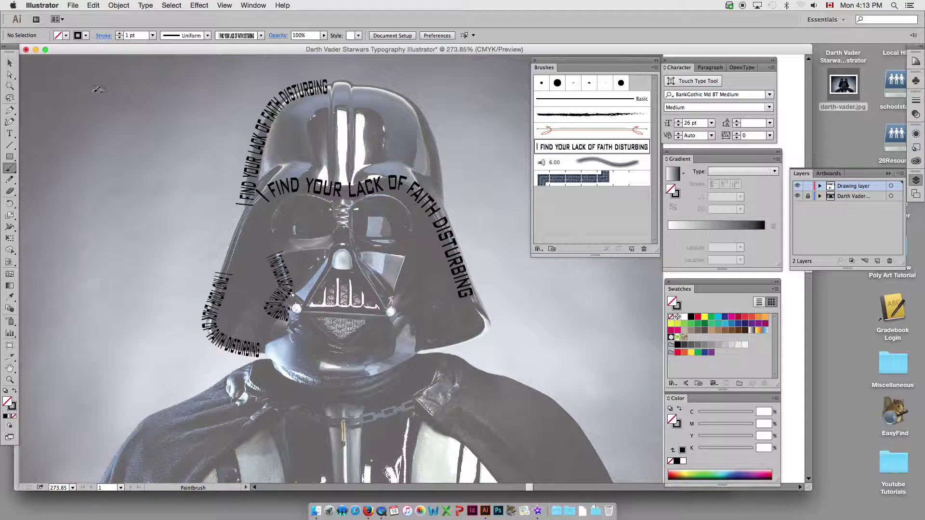
- Marquee-select the quote-text strokes traced on the helmet and zoom in on them
key("v")
left_click(459, 321)
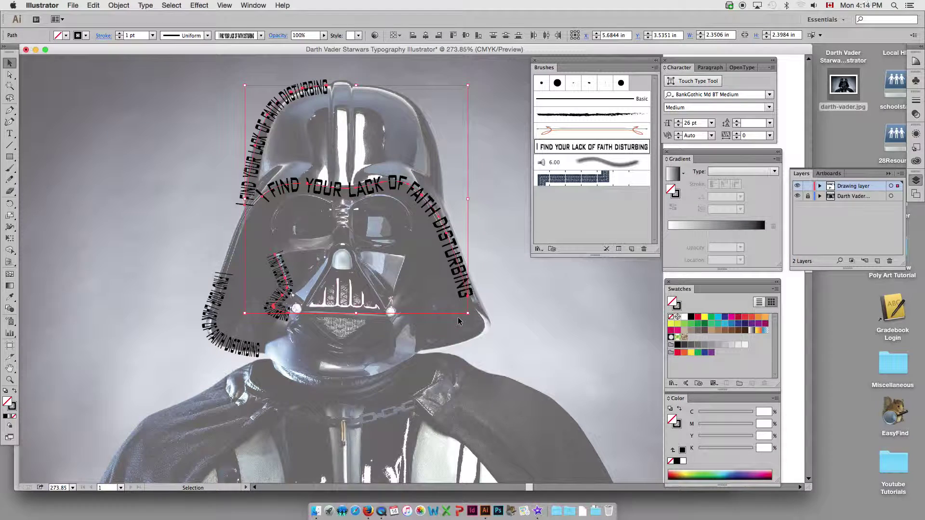
key("super+a")
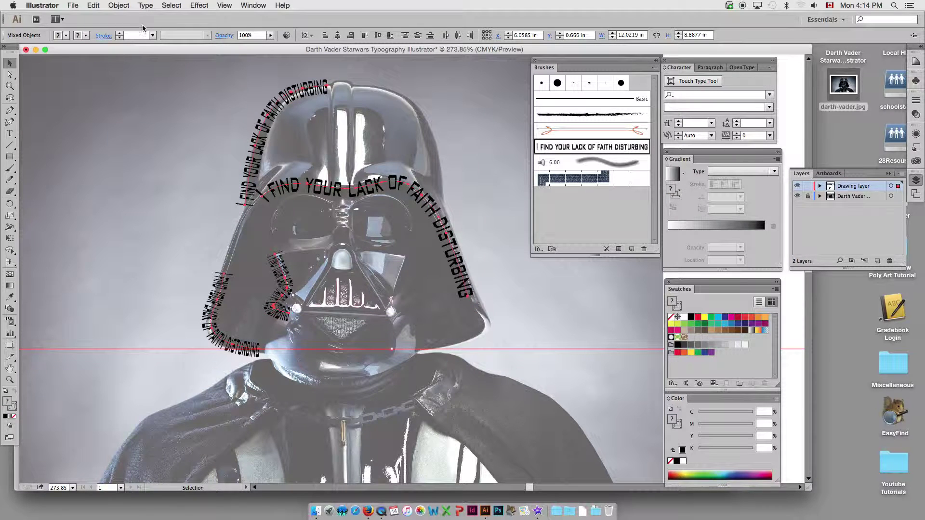
key("super+minus")
key("super+minus")
key("super+minus")
key("super+minus")
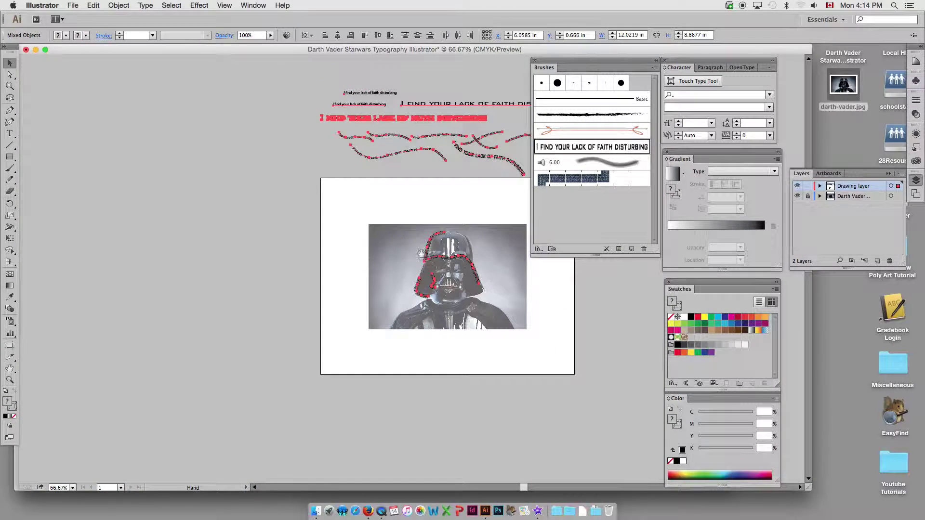
left_click_drag(421, 253, 317, 258)
left_click_drag(233, 211, 401, 331)
left_click_drag(270, 214, 430, 336)
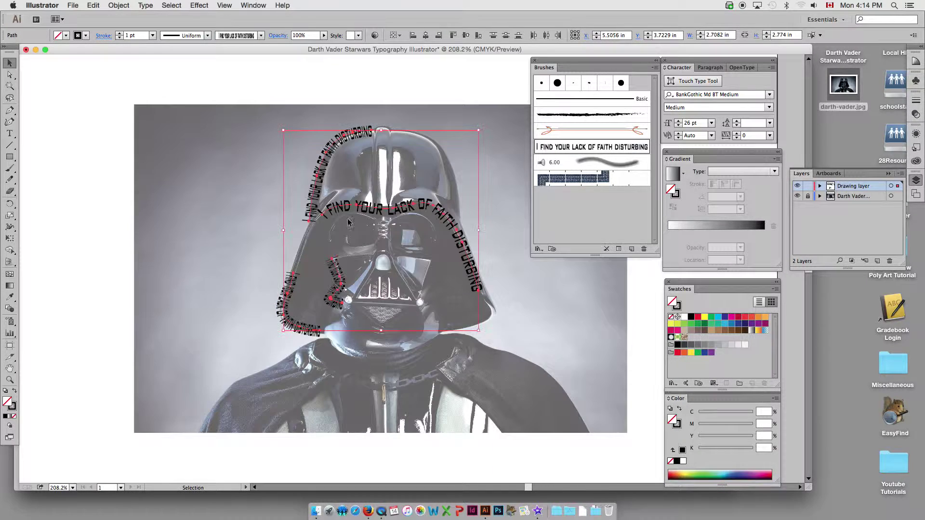
- Set the helmet strokes' weight to 35 pt, then to 0.5 pt
left_click(138, 42)
type("35")
key("Return")
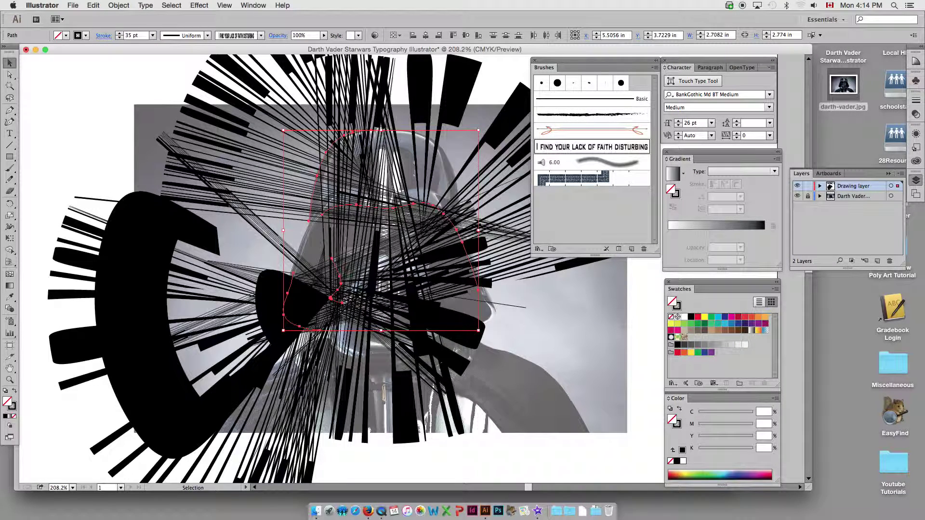
left_click(135, 35)
key("BackSpace")
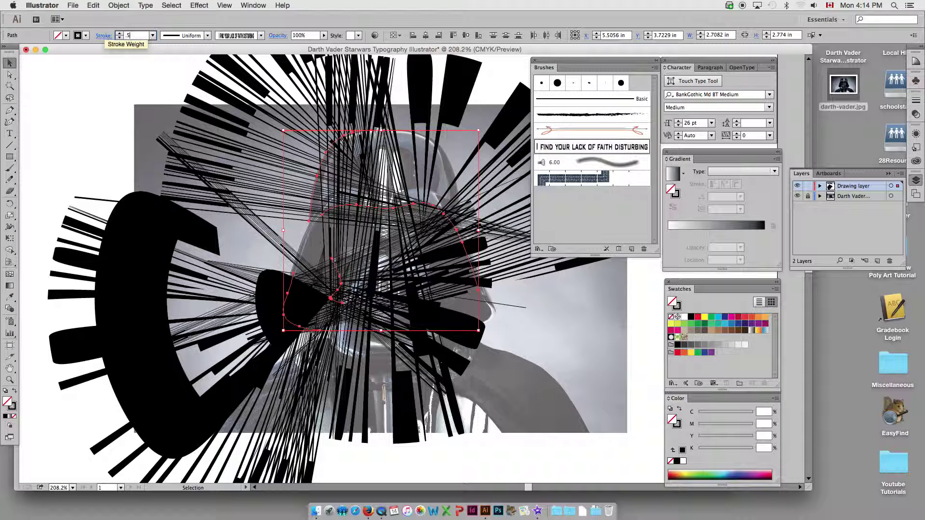
key("Tab")
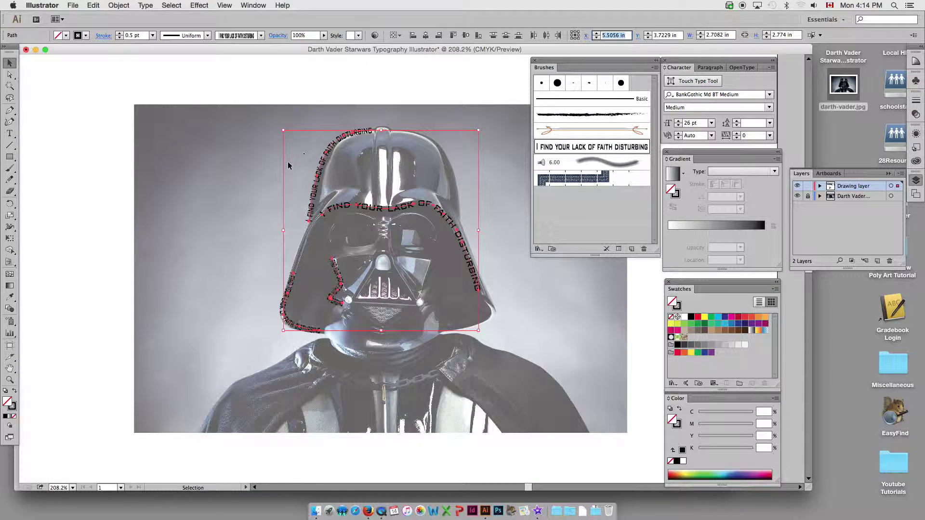
- Paint quote-brush strokes down the helmet's centre and along its right edge
left_click(15, 169)
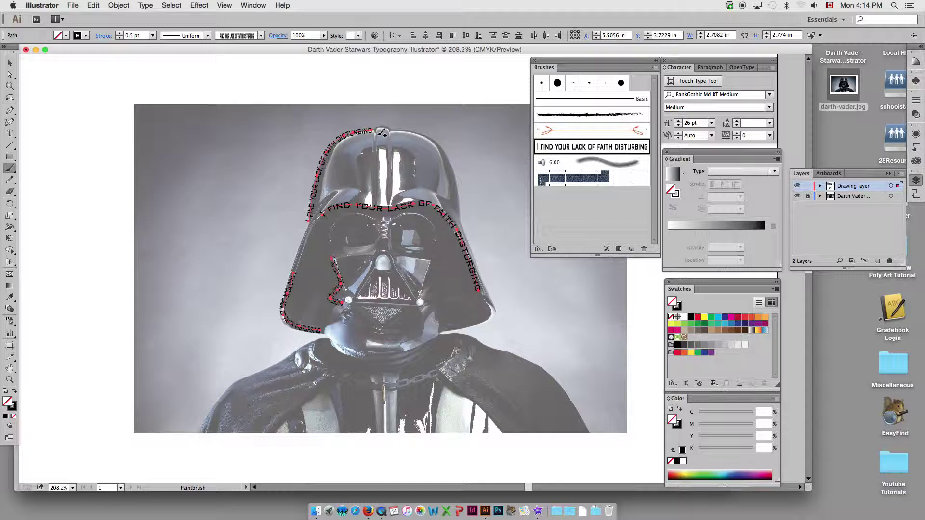
left_click_drag(377, 148, 376, 193)
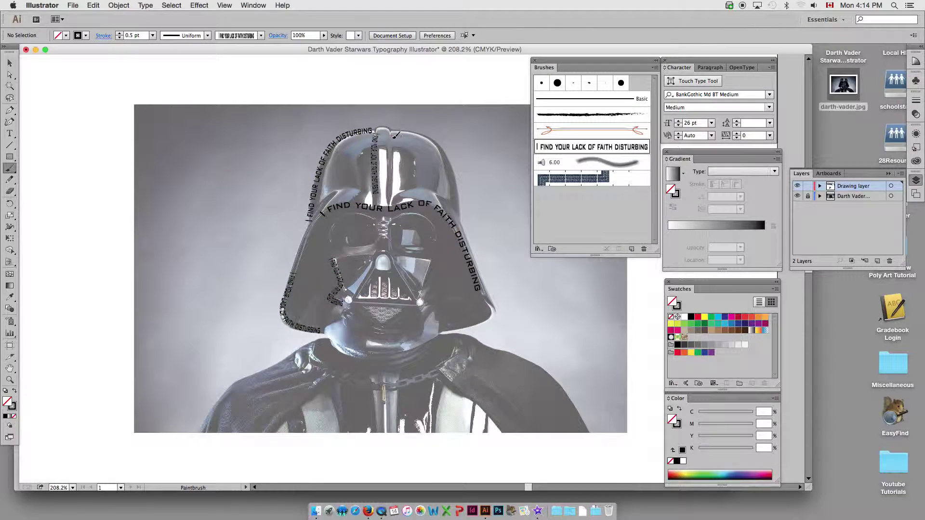
mouse_move(389, 136)
left_mouse_down()
mouse_move(392, 194)
mouse_move(418, 187)
mouse_move(443, 196)
left_mouse_up()
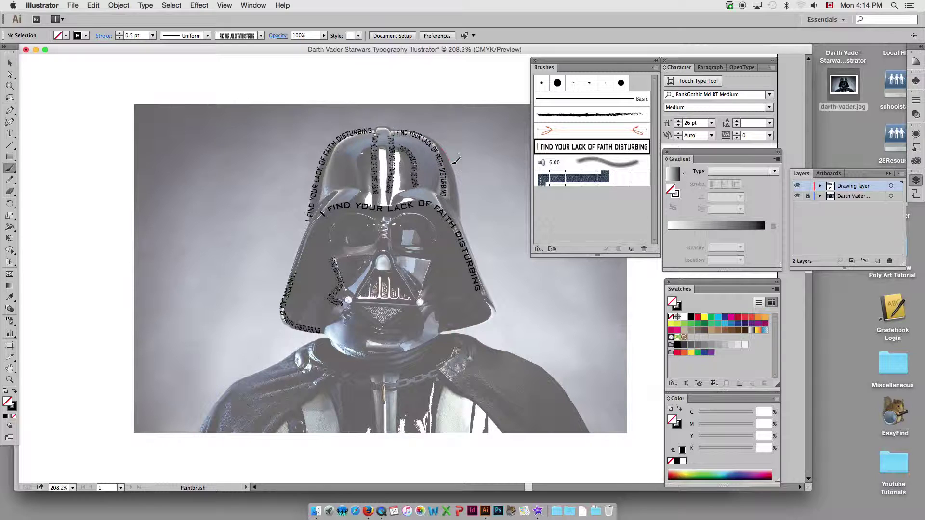
left_click_drag(454, 163, 464, 212)
left_click_drag(498, 300, 498, 300)
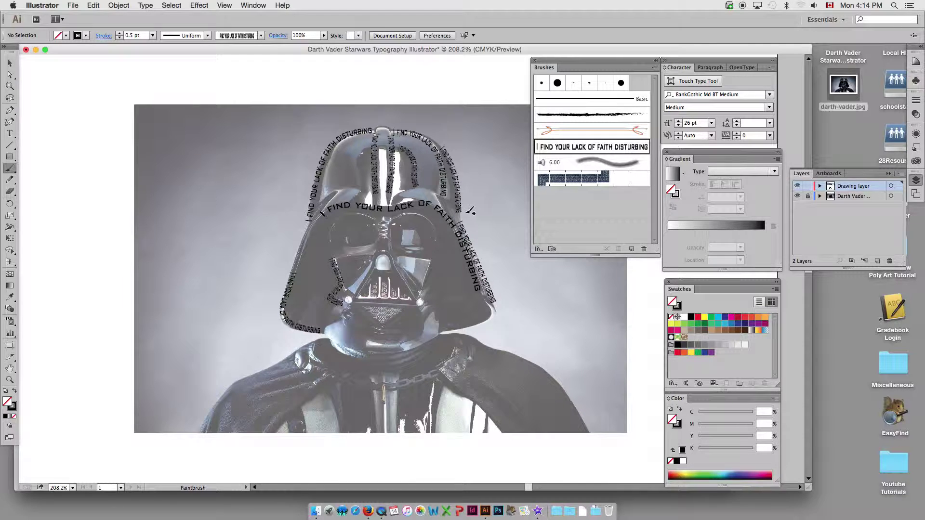
- Set the stroke weight to 0.25 pt and paint a small stroke up the helmet's left edge
left_click(132, 37)
key("BackSpace")
type("25")
key("Return")
left_click_drag(296, 267, 319, 217)
- Trace both eye lenses and the mouth grille with fine quote strokes, then zoom in on the eyes
mouse_move(374, 241)
left_mouse_down()
mouse_move(381, 214)
mouse_move(386, 221)
mouse_move(368, 218)
mouse_move(380, 234)
mouse_move(406, 215)
mouse_move(420, 218)
mouse_move(429, 247)
left_mouse_up()
key("super+z")
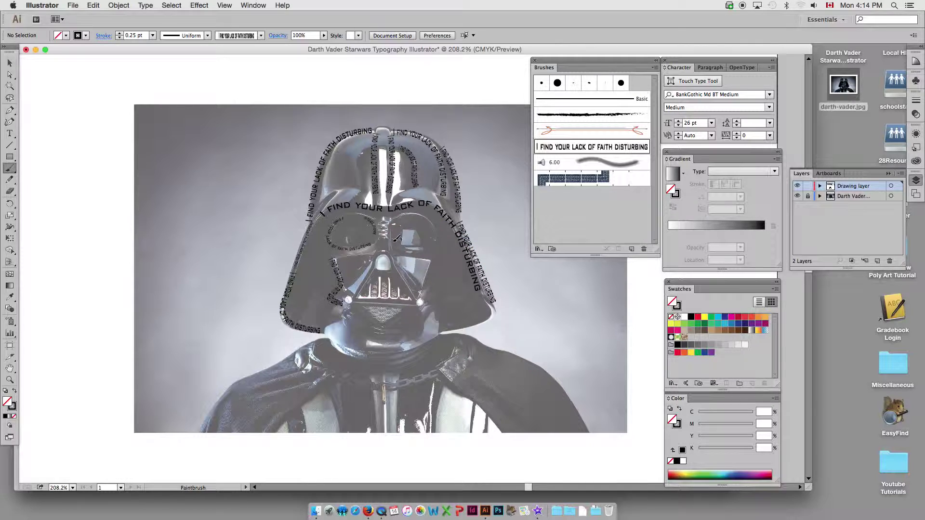
mouse_move(433, 223)
left_mouse_down()
mouse_move(440, 242)
mouse_move(400, 255)
mouse_move(429, 256)
mouse_move(424, 289)
left_mouse_up()
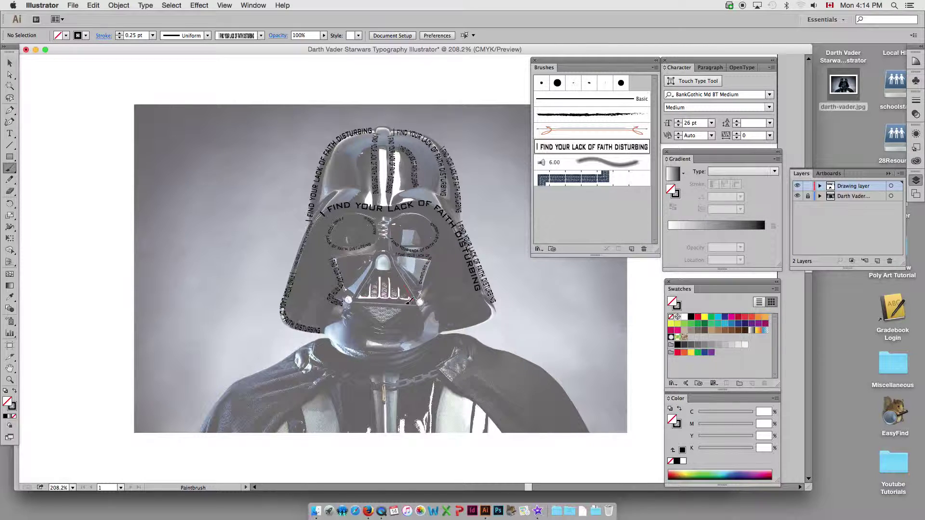
left_click_drag(362, 301, 422, 303)
key("space")
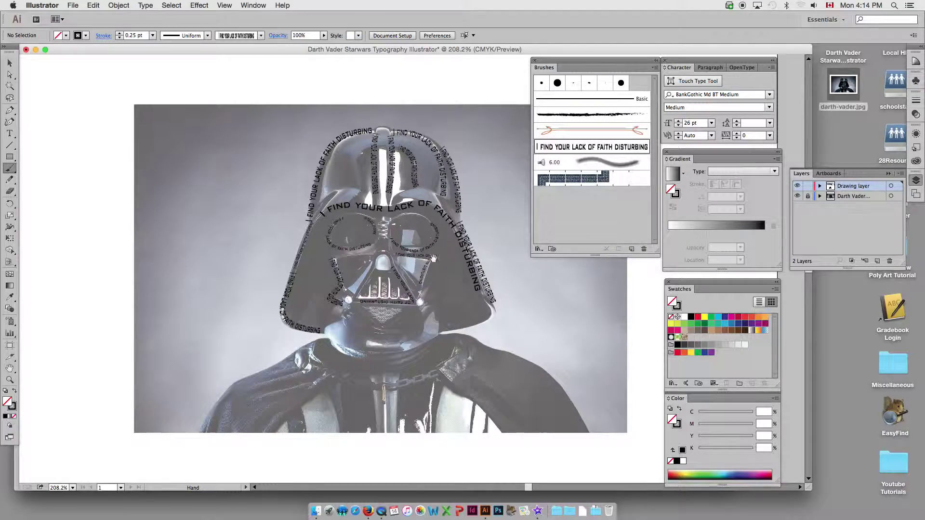
left_click_drag(430, 257, 357, 220)
left_click_drag(192, 100, 412, 293)
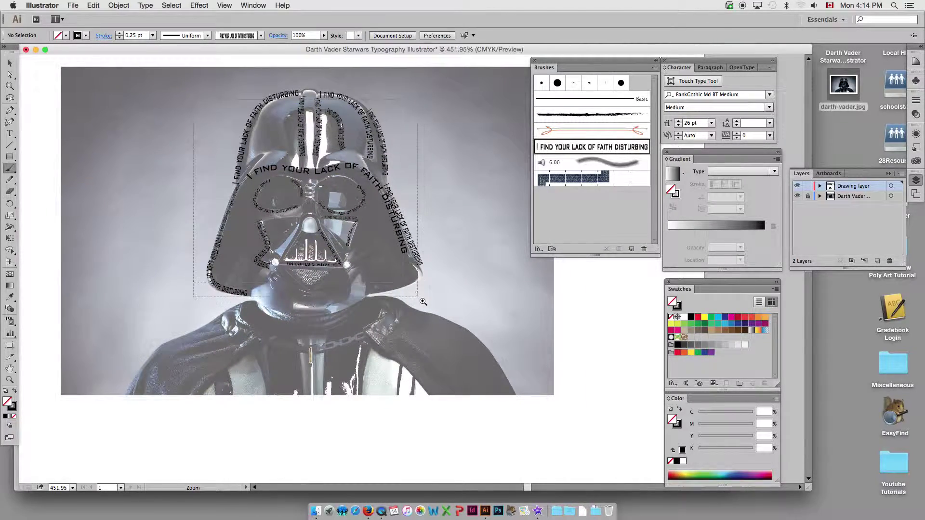
key("super+minus")
scroll(355, 265, "right", 4)
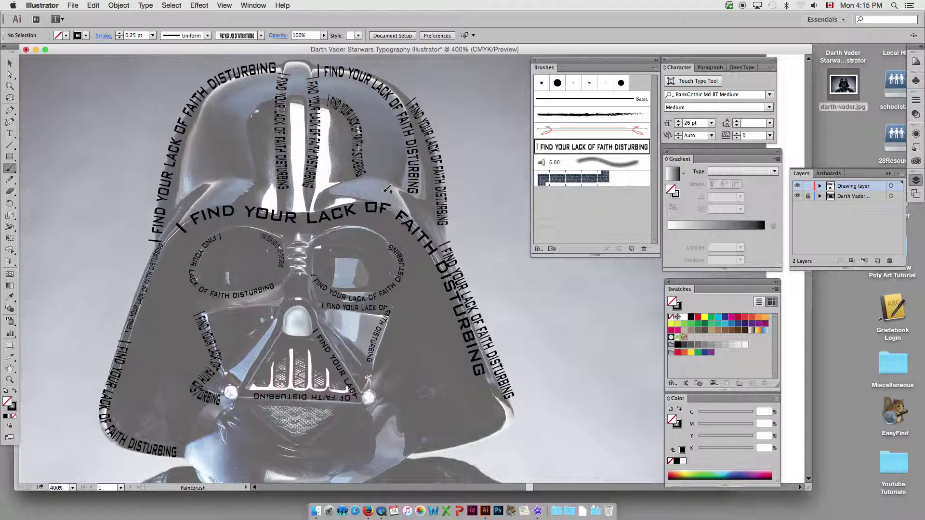
scroll(381, 327, "down", 3)
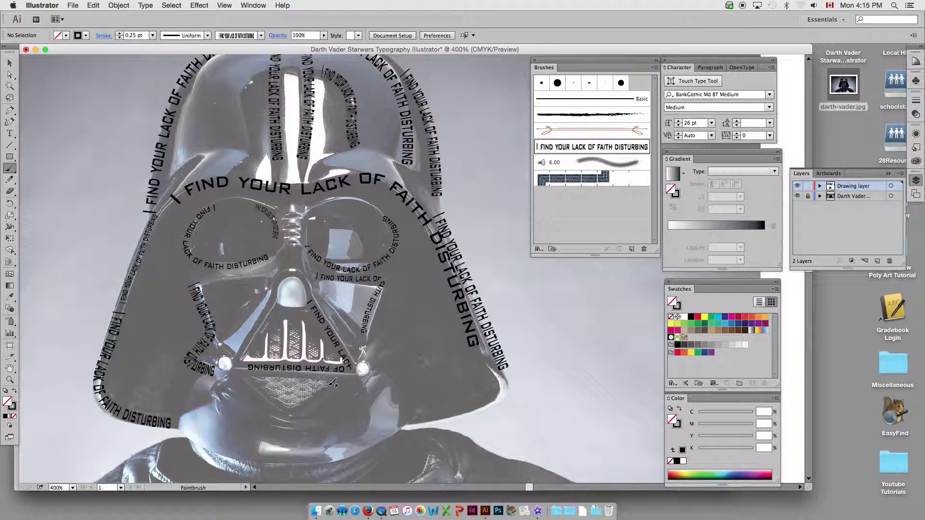
scroll(340, 383, "down", 2)
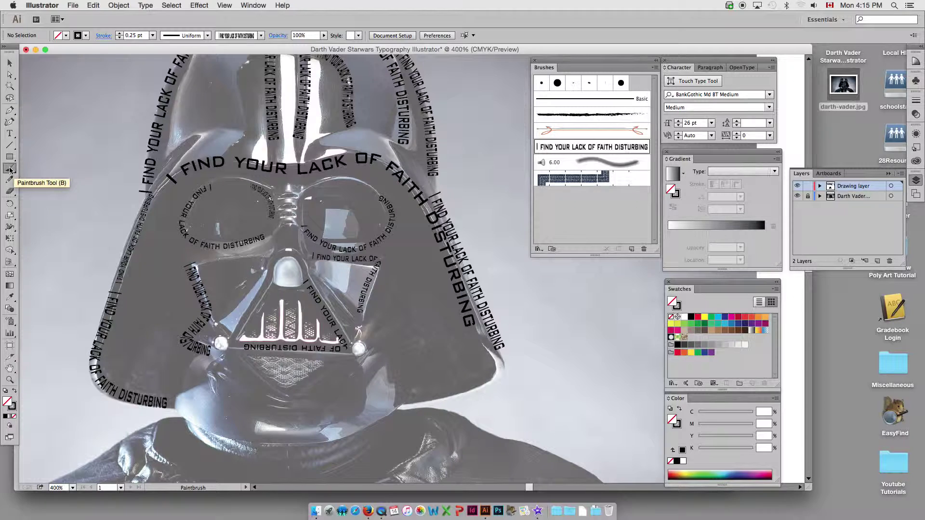
- Draw a V-shaped Pen path below the mouth grille
left_click(10, 112)
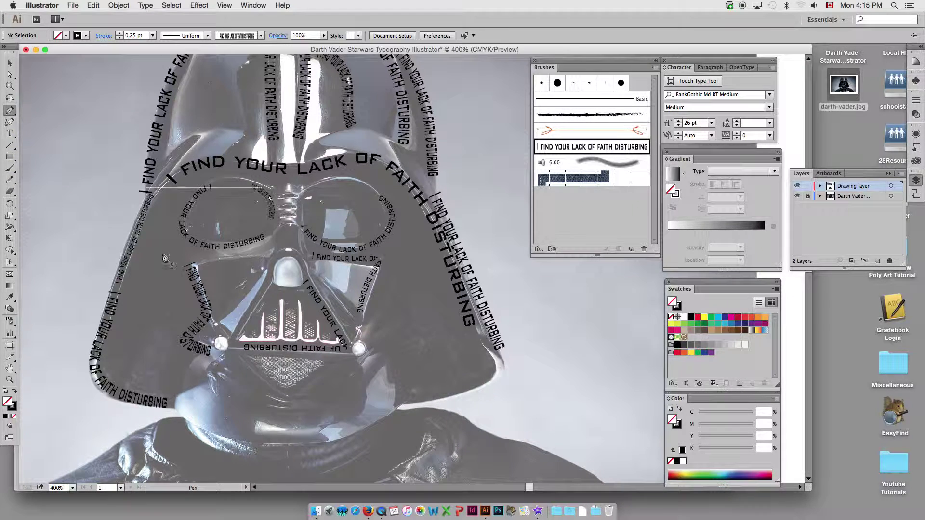
left_click(241, 359)
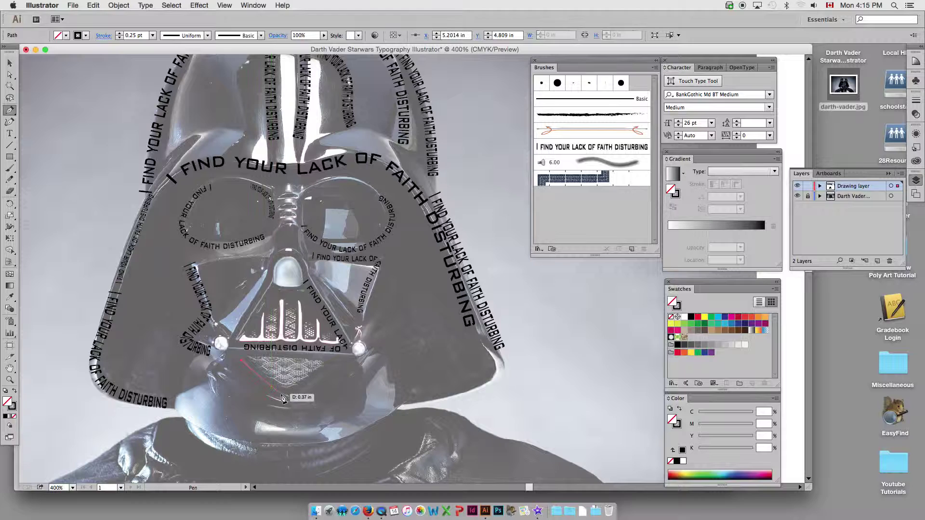
left_click(285, 394)
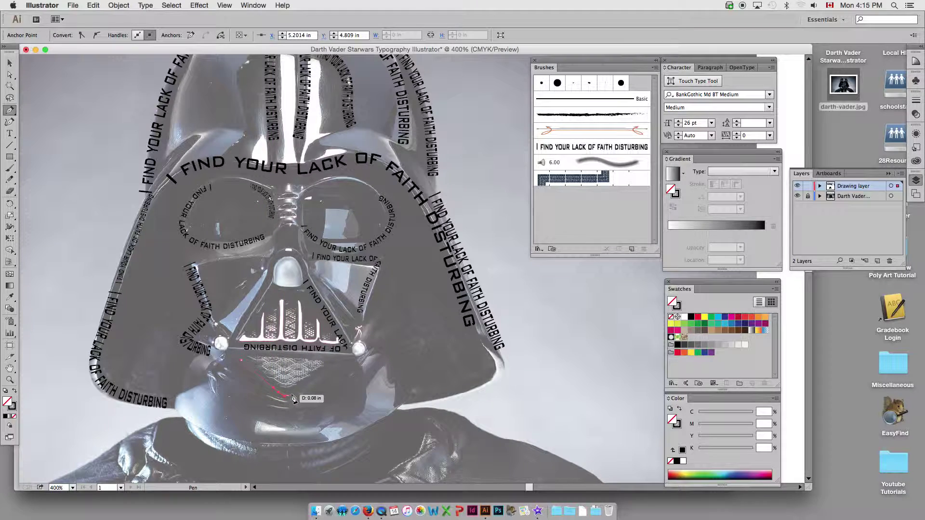
left_click(333, 365)
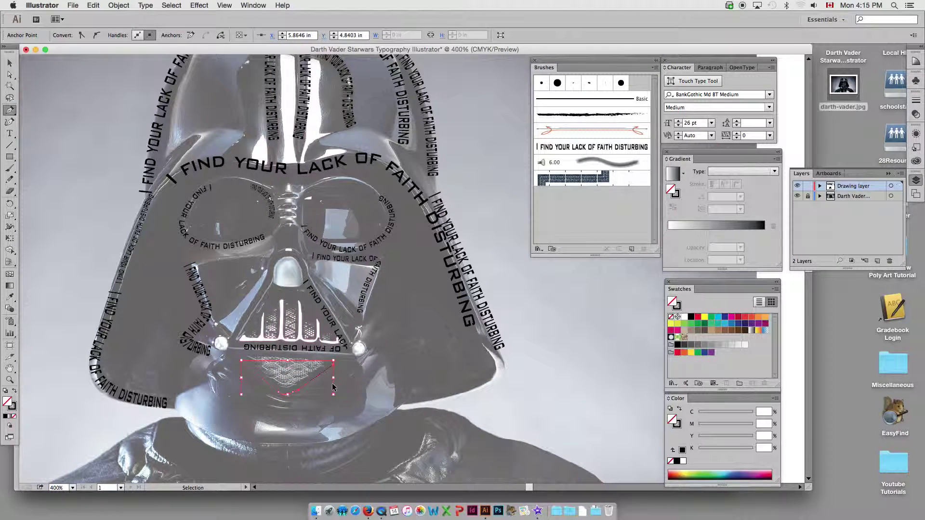
left_click(335, 387, "super")
- Draw a curved path along the chin up to the helmet's lower right corner
left_click(180, 410)
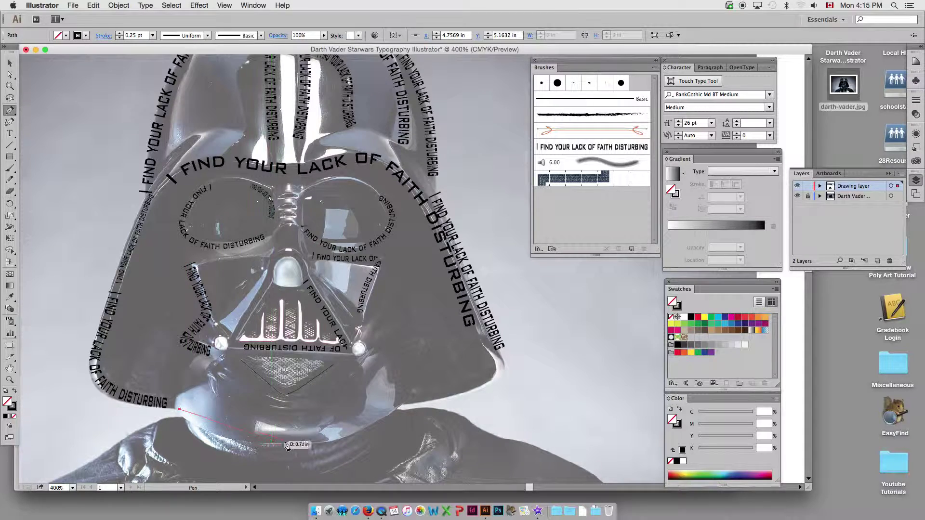
left_click_drag(298, 442, 369, 443)
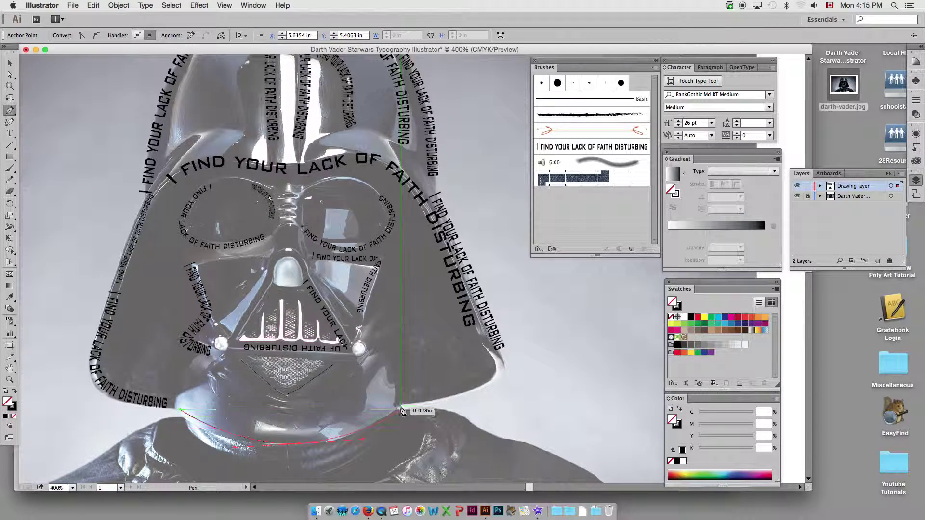
left_click(401, 406)
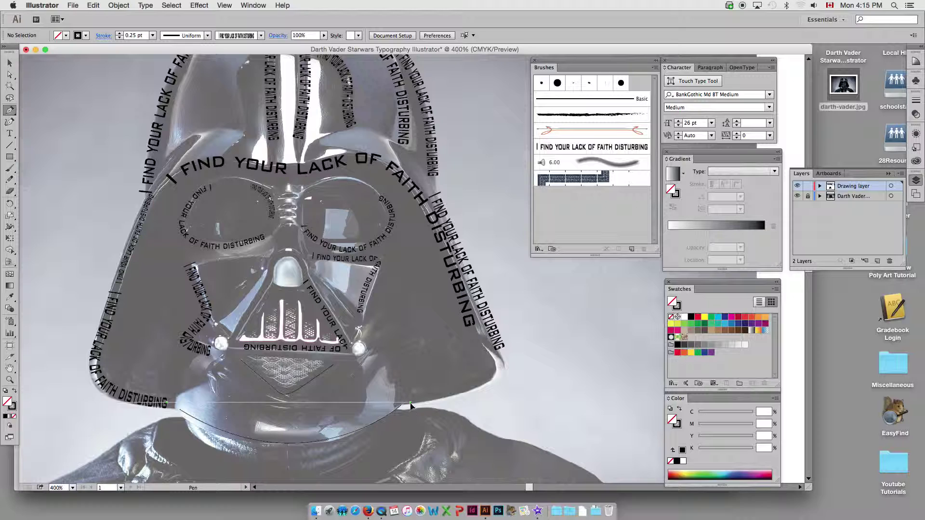
left_click(410, 402)
left_click_drag(503, 381, 510, 376)
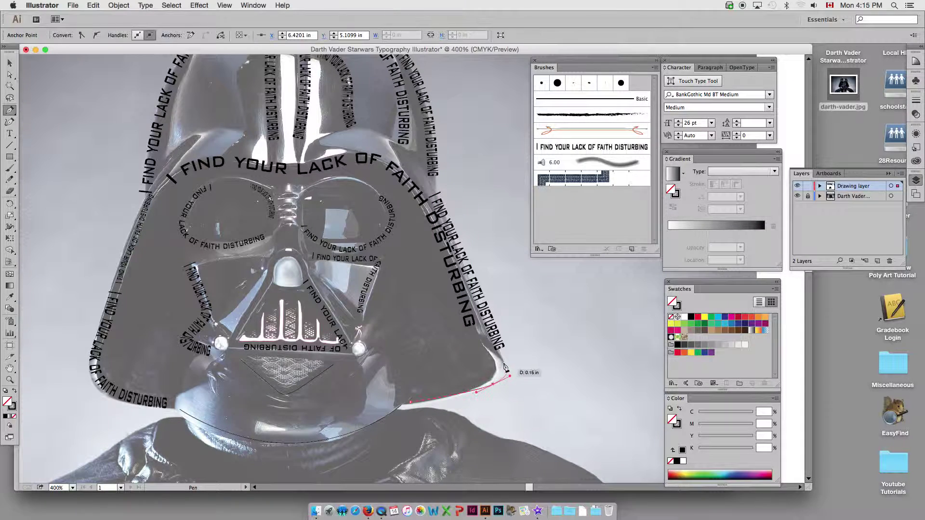
left_click(434, 359, "super")
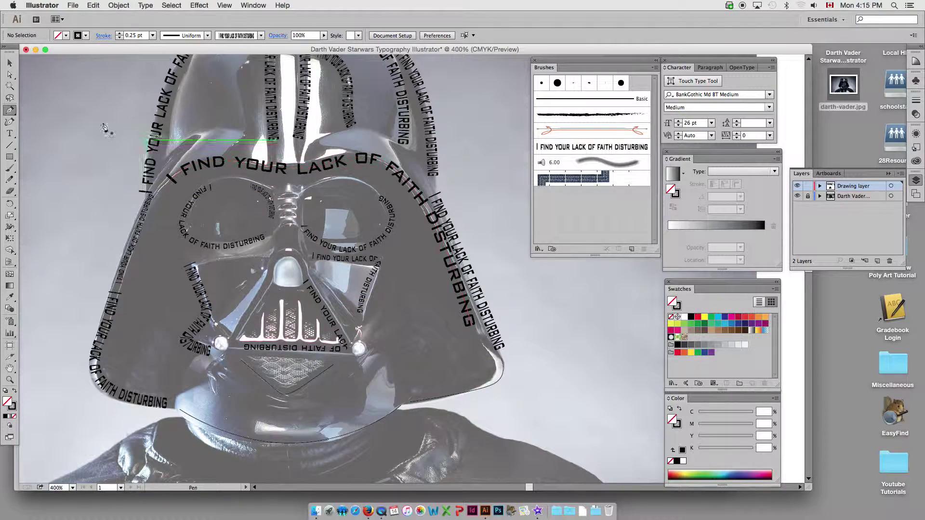
- Add a short path on the left eye, turn off Smart Guides, and select the chin path
left_click(250, 185)
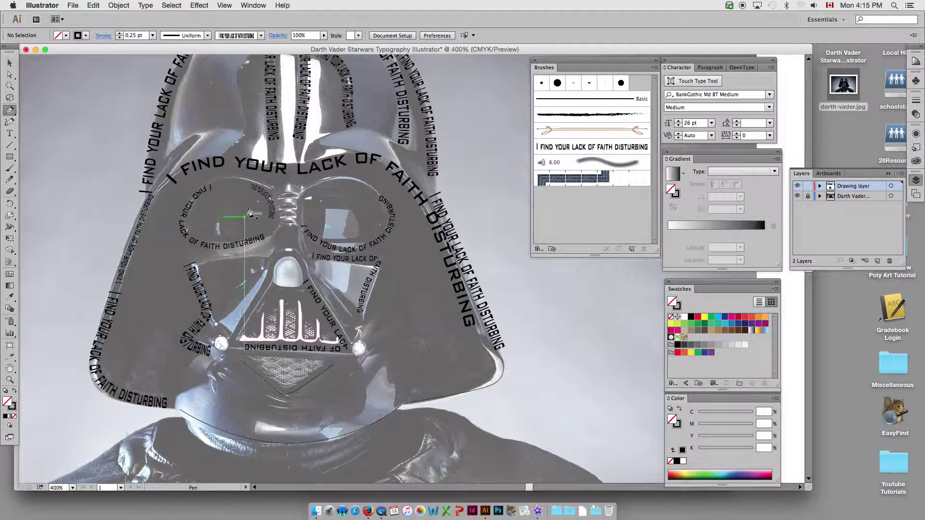
left_click(272, 218)
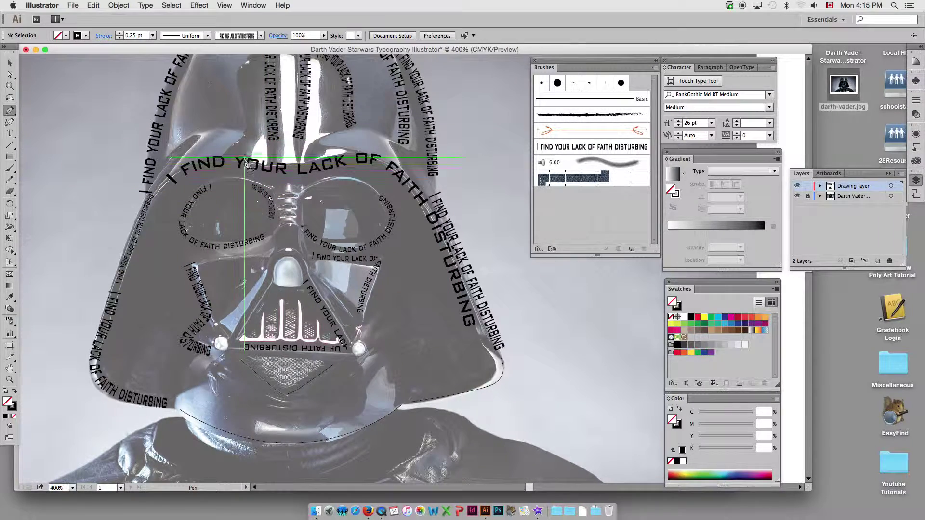
left_click(220, 6)
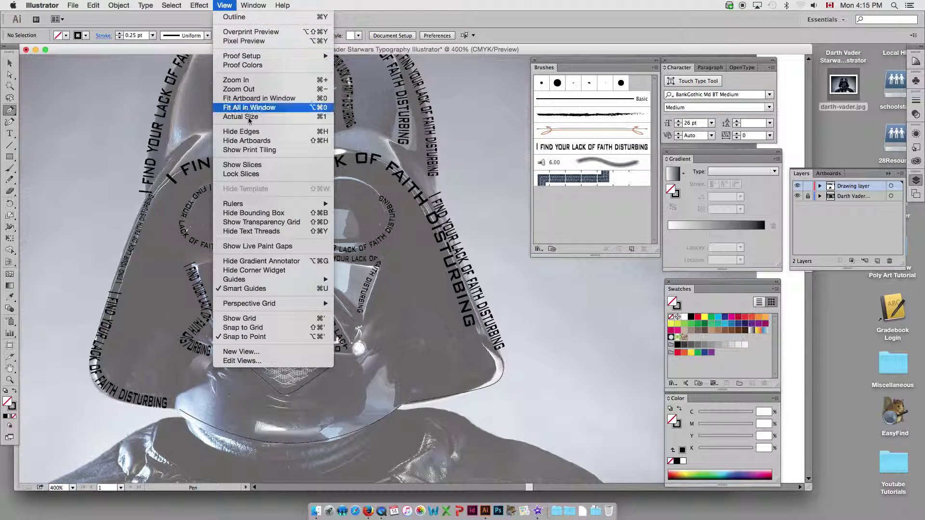
left_click(249, 289)
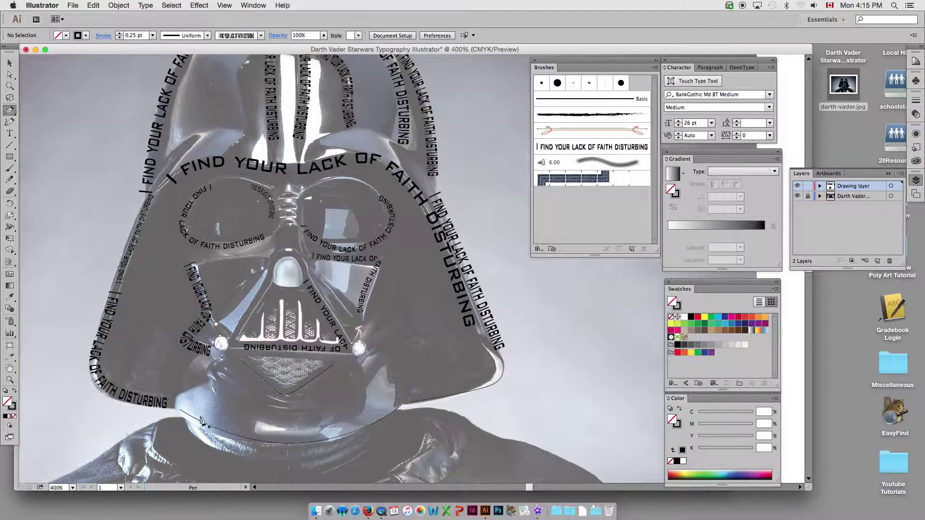
left_click(237, 434, "super")
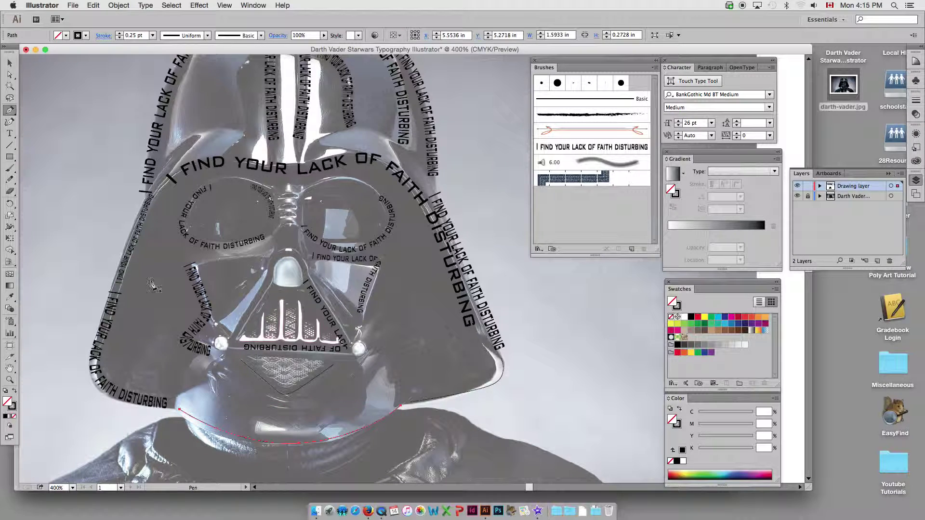
- Draw a short line on the left cheek and stack duplicates of it below with Cmd+D
left_click(140, 245)
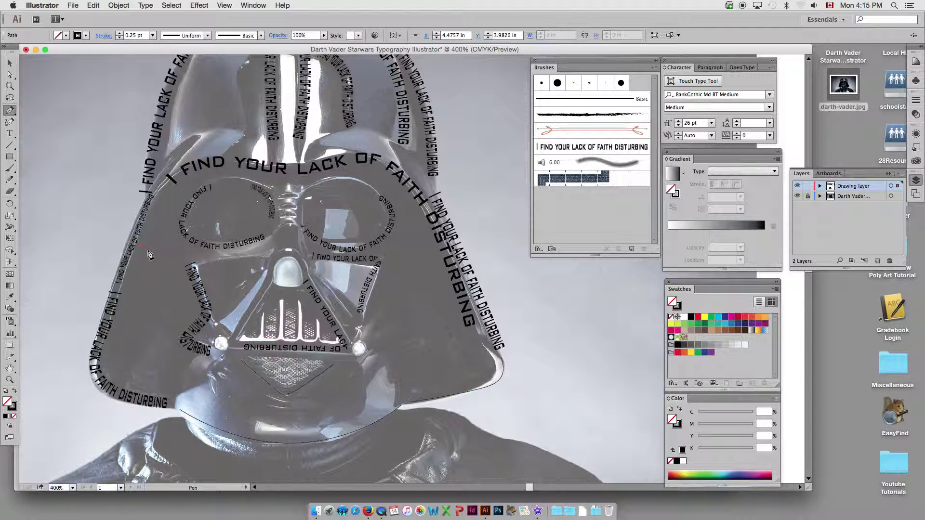
left_click(183, 251)
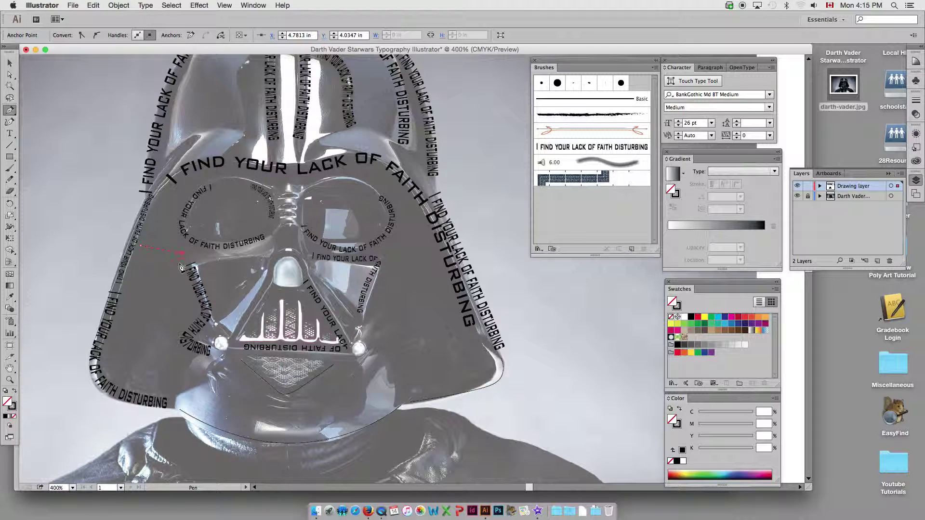
left_click(140, 246)
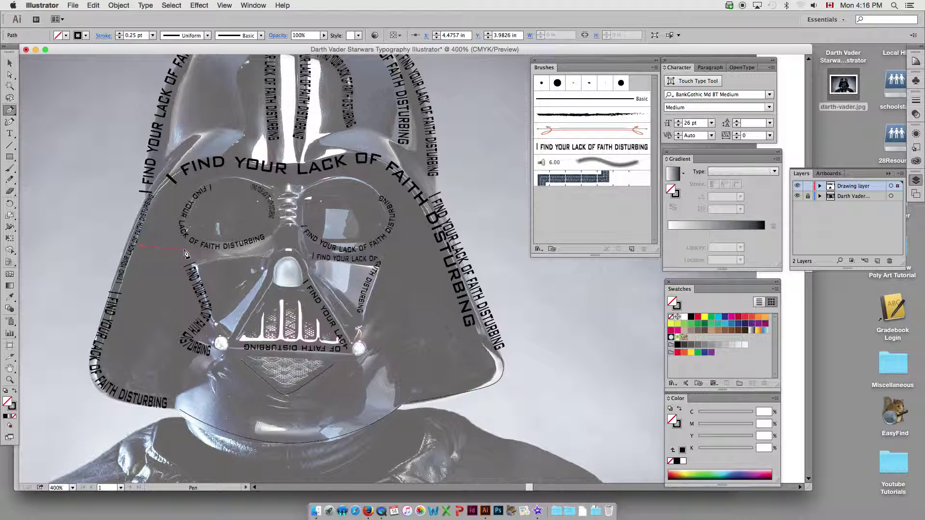
left_click(177, 256, "super")
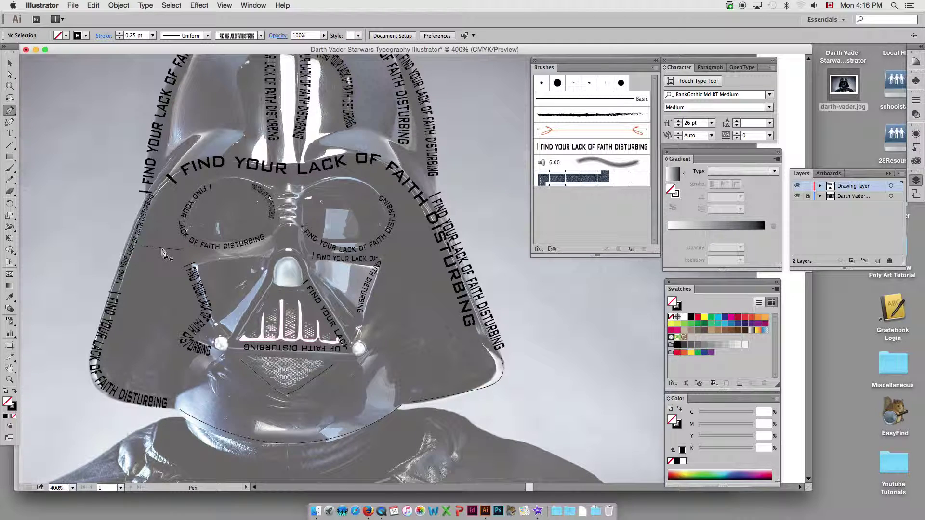
key("v")
left_click_drag(168, 252, 167, 259)
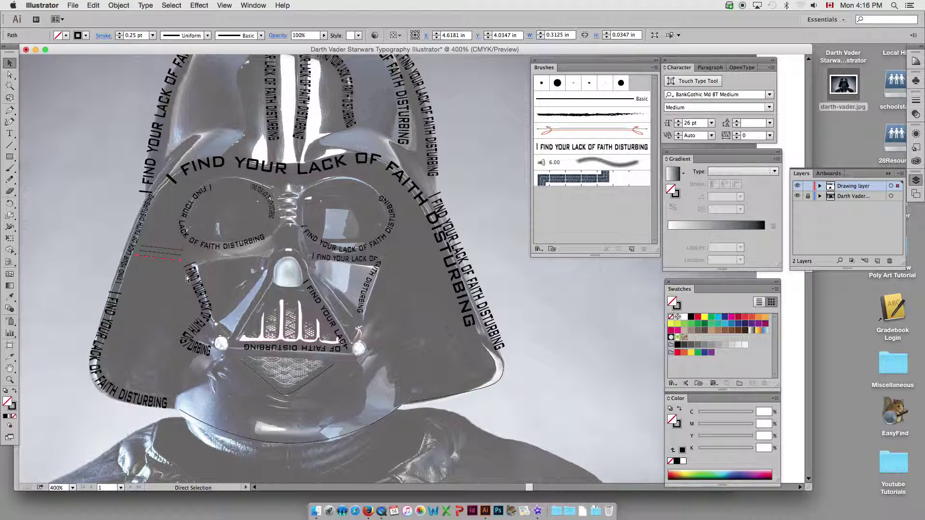
key("super+d")
key("super+d")
key("super+d")
key("super+d")
key("v")
left_click(165, 240)
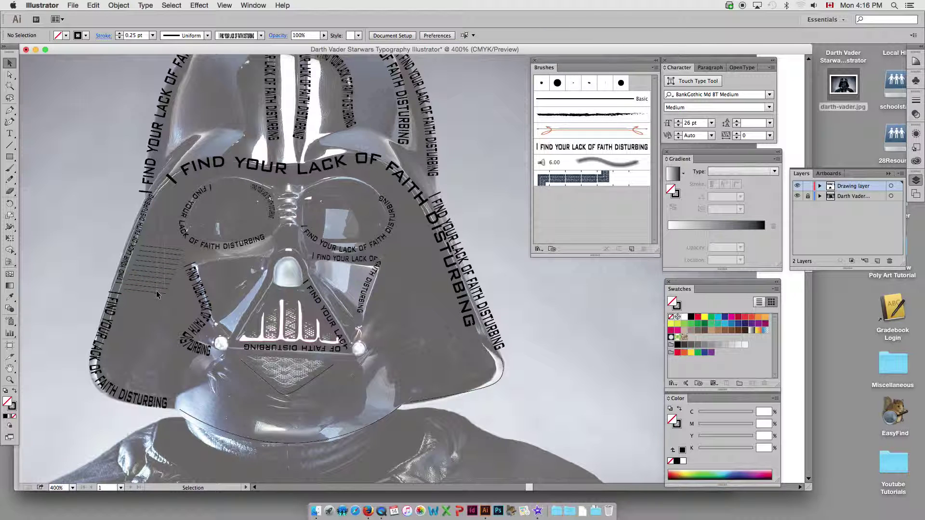
- Copy the whole line stack to the right cheek and rotate it to fit
left_click_drag(157, 291, 157, 292)
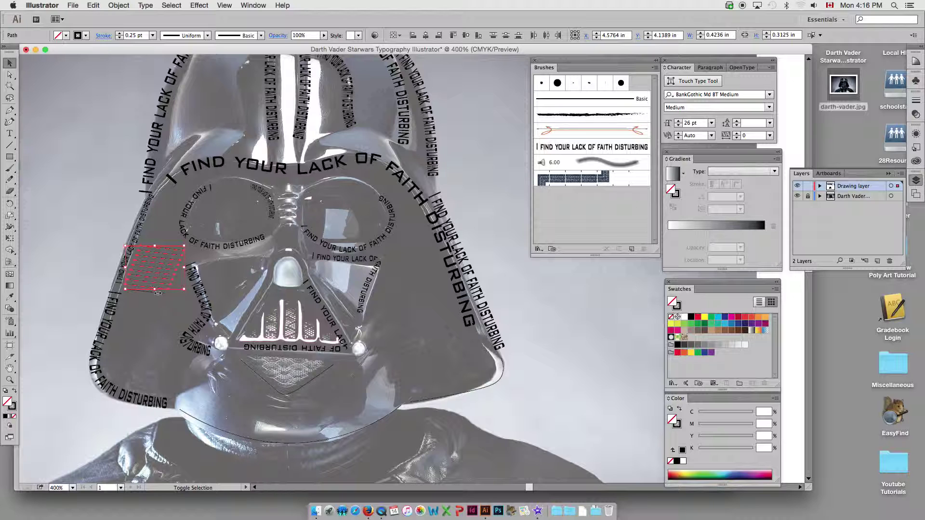
left_click_drag(164, 238, 407, 281)
left_click(12, 204)
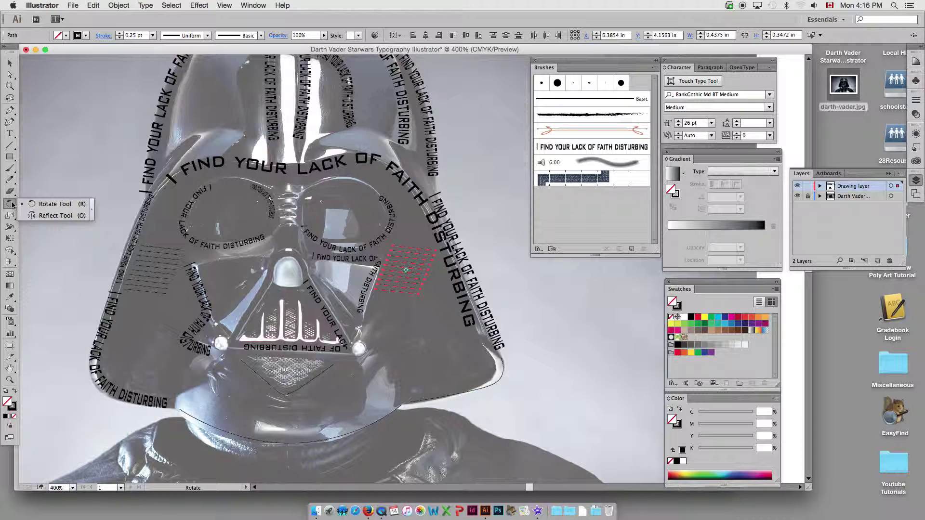
left_click_drag(381, 241, 405, 263)
key("v")
left_click(10, 63)
left_click(88, 125)
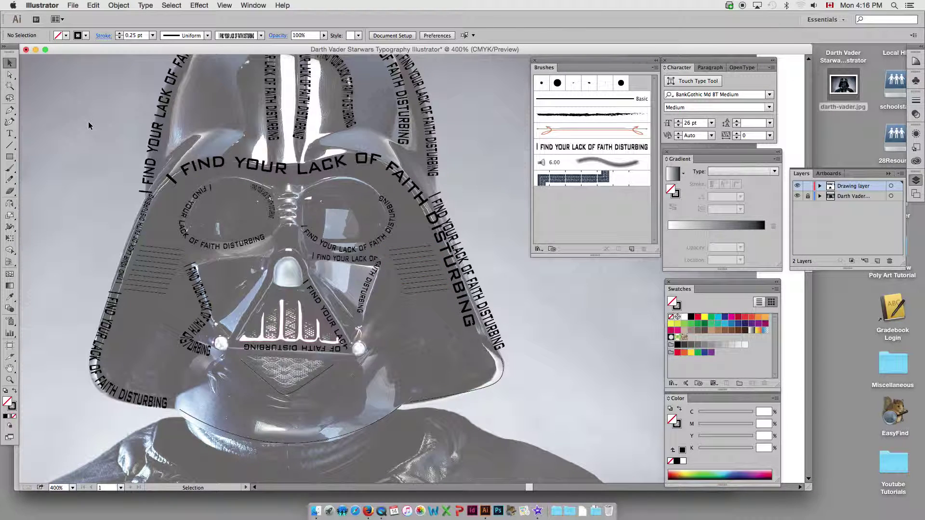
- Apply the quote art brush to both cheek stacks at 0.15 pt and zoom in to check the text
left_click(154, 293)
left_click(419, 295, "shift")
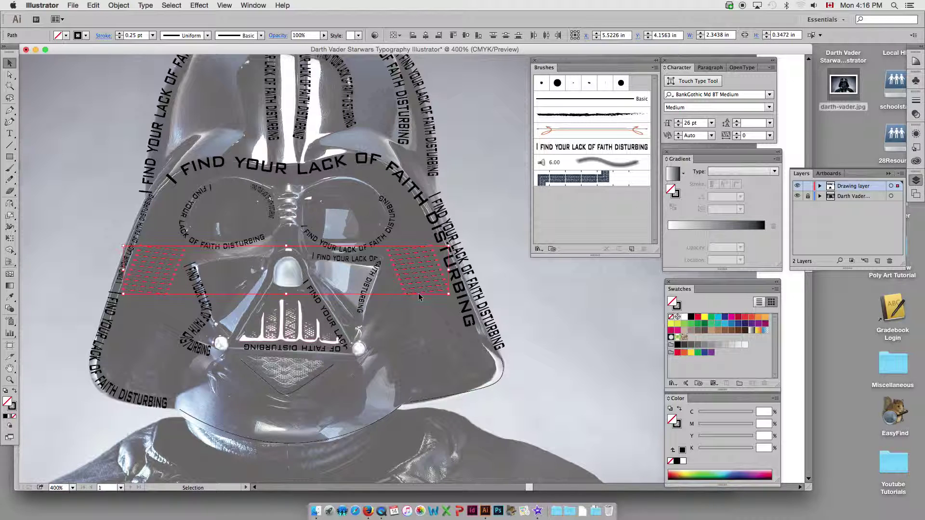
left_click(565, 150)
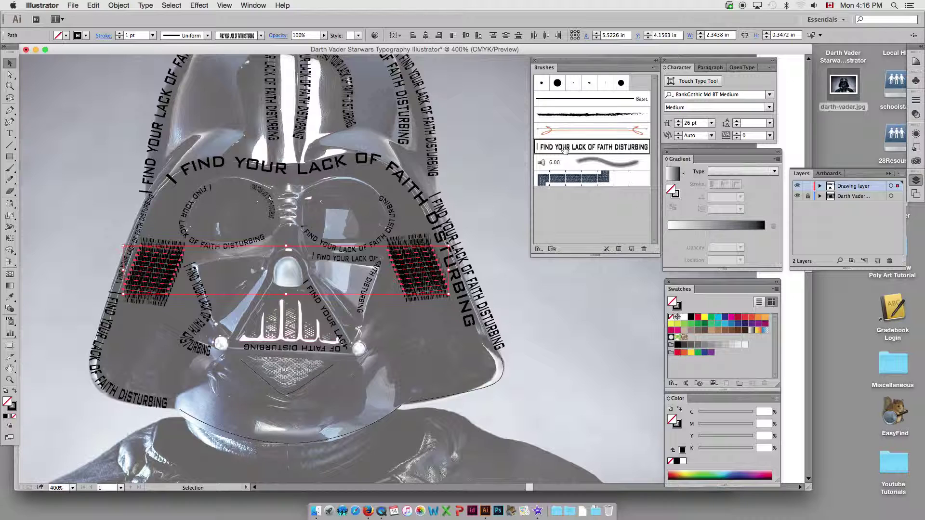
left_click(124, 36)
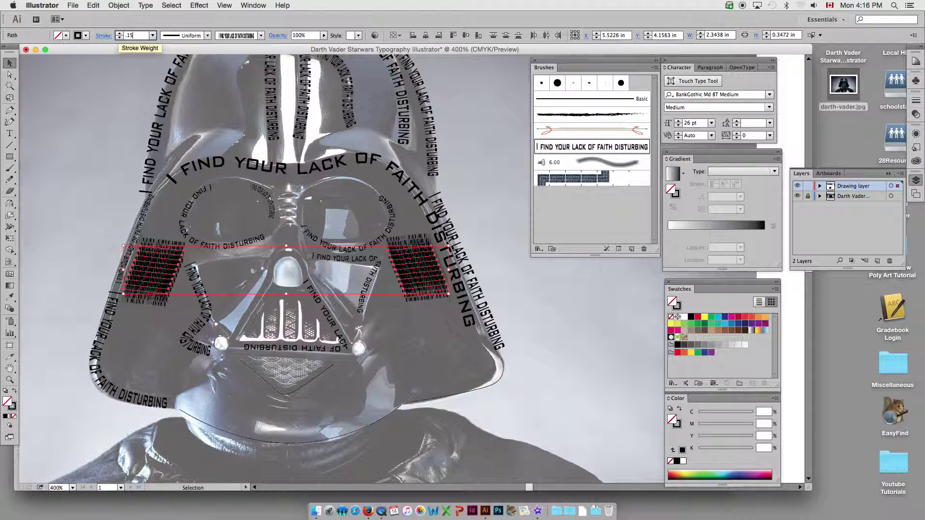
type(".15")
key("Return")
left_click_drag(114, 212, 180, 255)
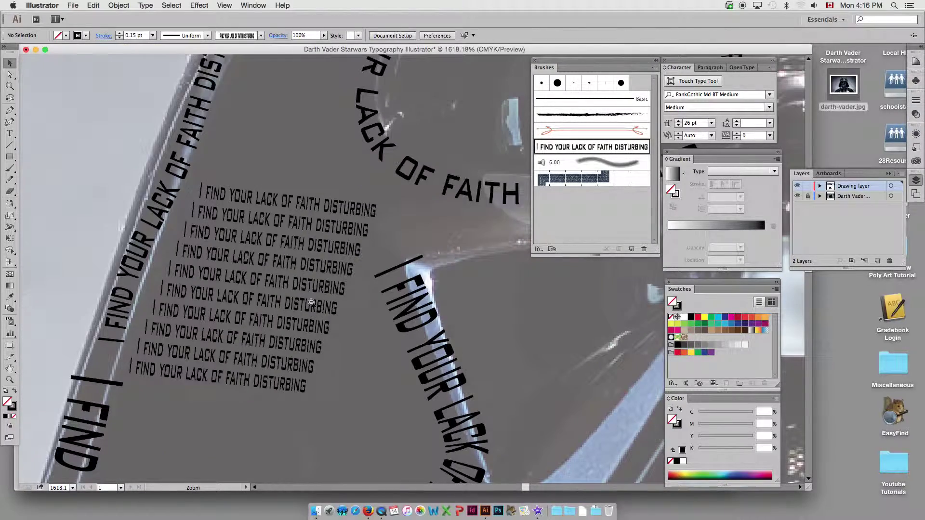
left_click(346, 281, "alt")
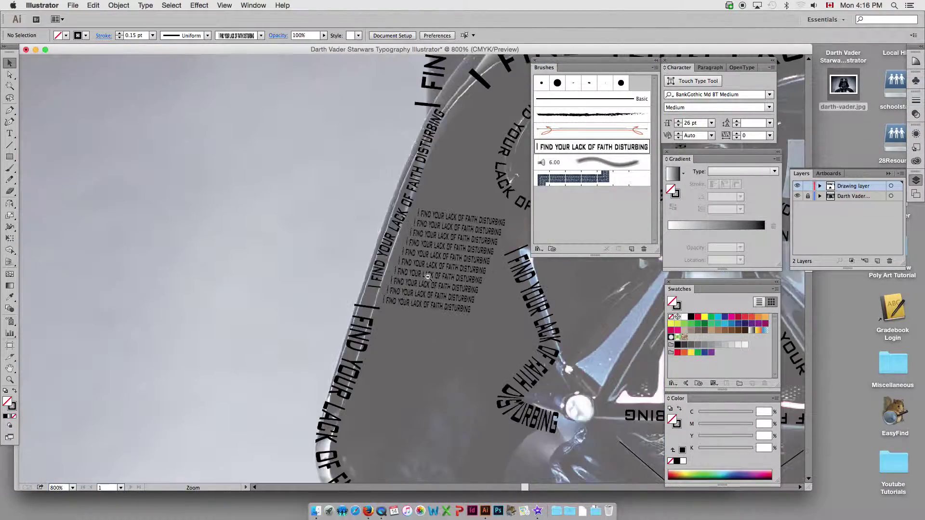
left_click(428, 277, "alt")
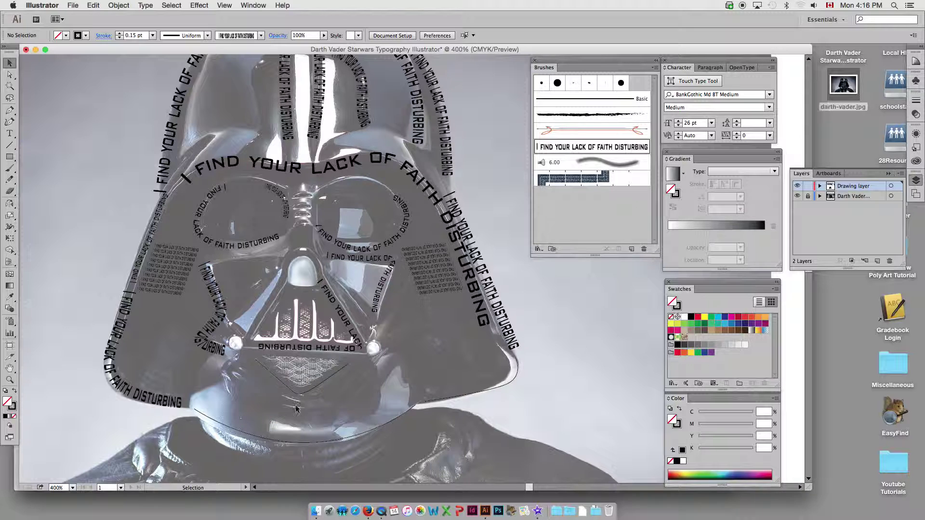
- Apply the quote brush to the chin path with a 0.5 pt stroke weight
left_click(337, 446)
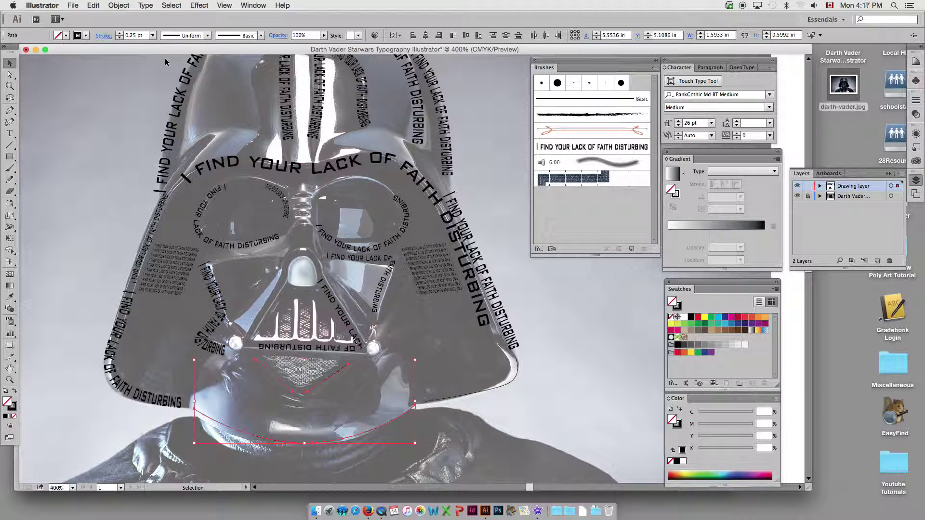
left_click(593, 147)
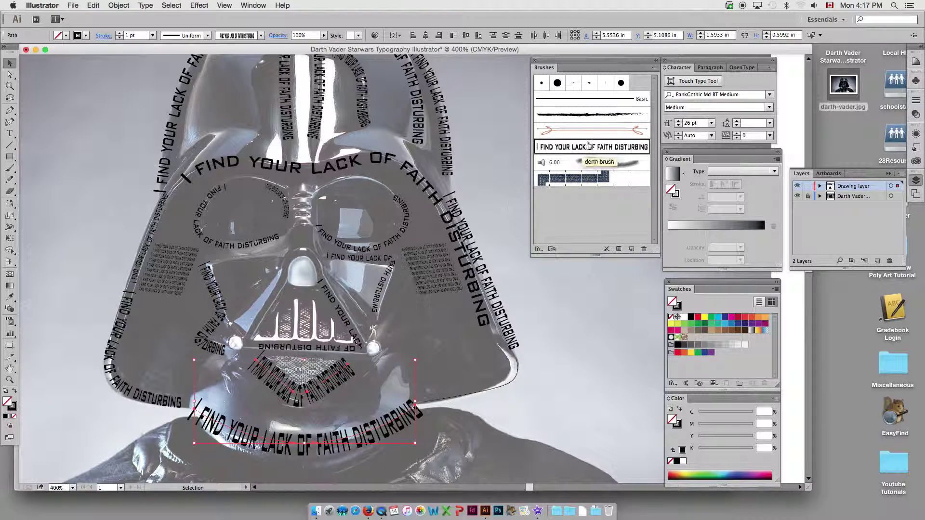
left_click(132, 35)
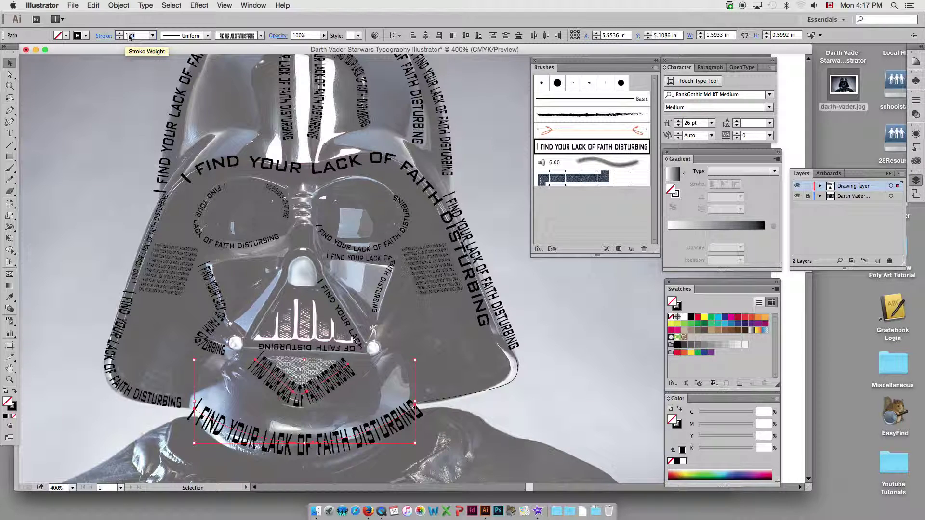
type(".5")
key("Return")
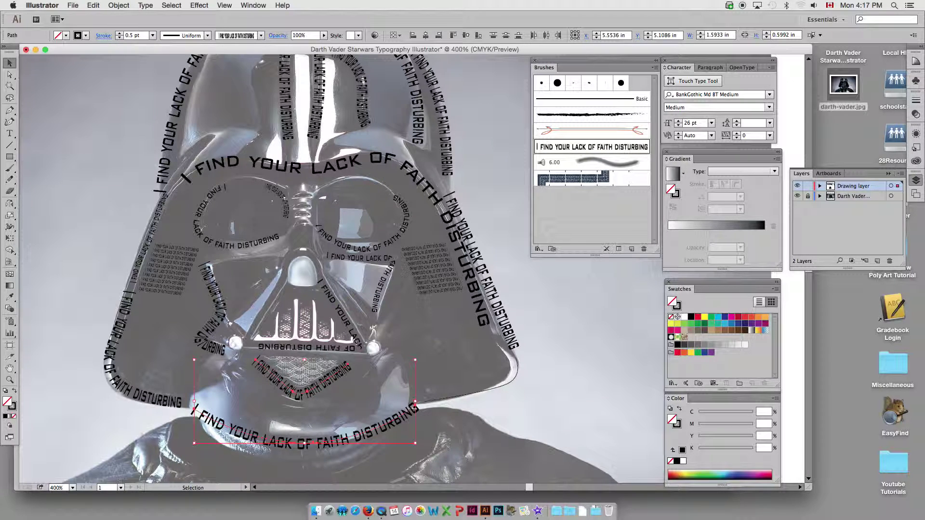
left_click(453, 346)
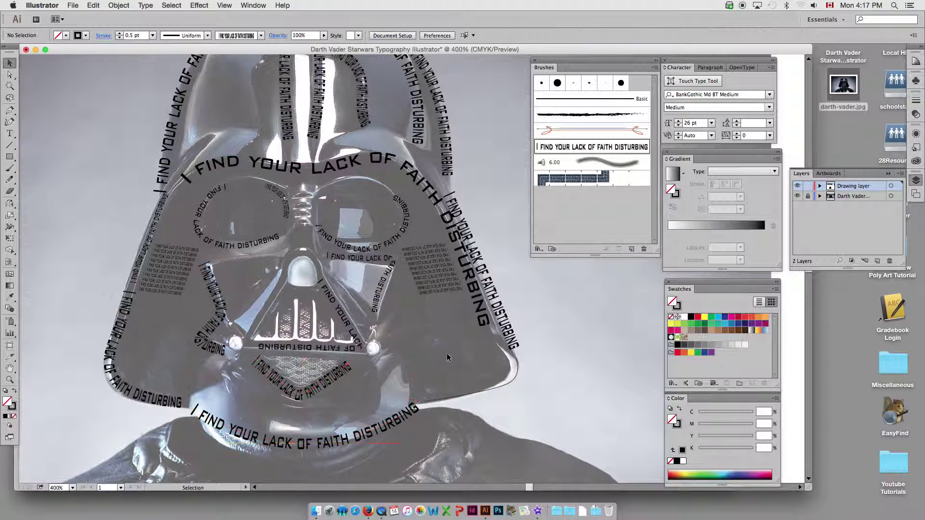
- Give the lower-right edge path the darth brush, confirm its Art Brush Options, and set 0.5 pt
left_click(464, 396)
left_click(588, 147)
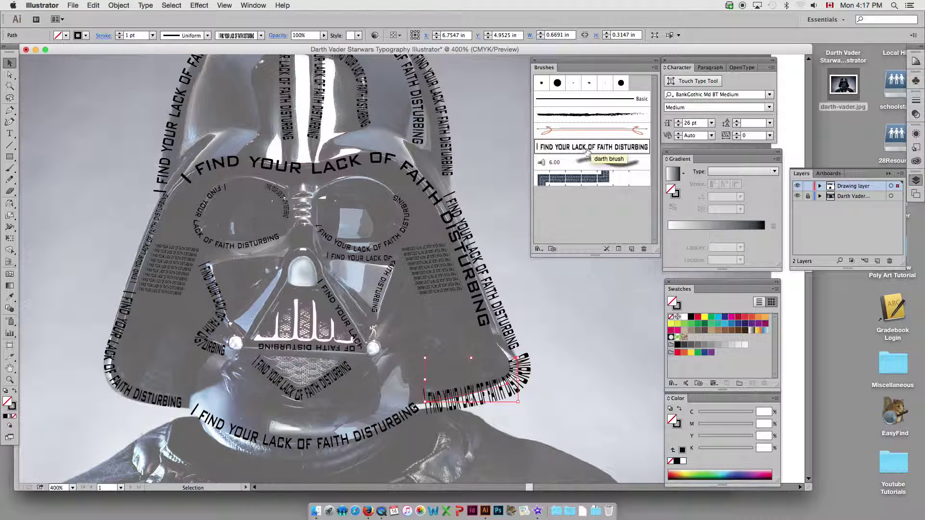
double_click(587, 149)
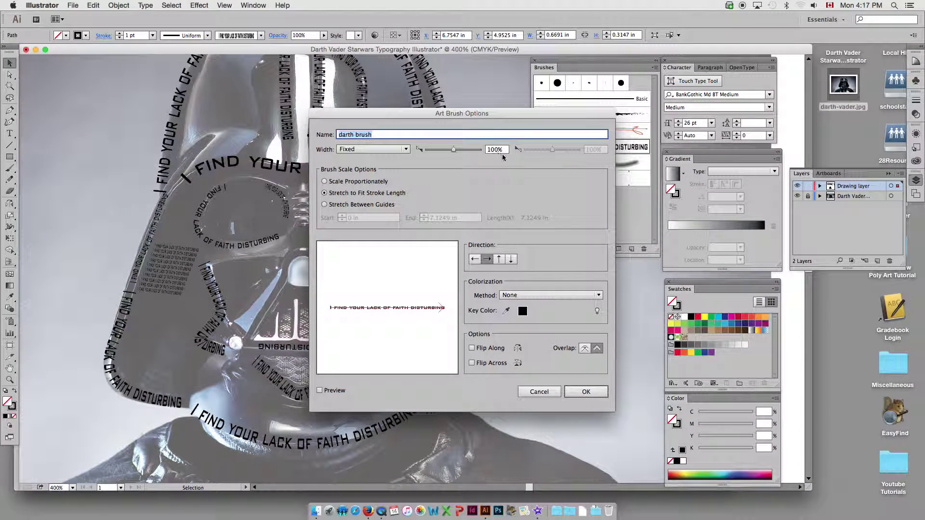
left_click(586, 391)
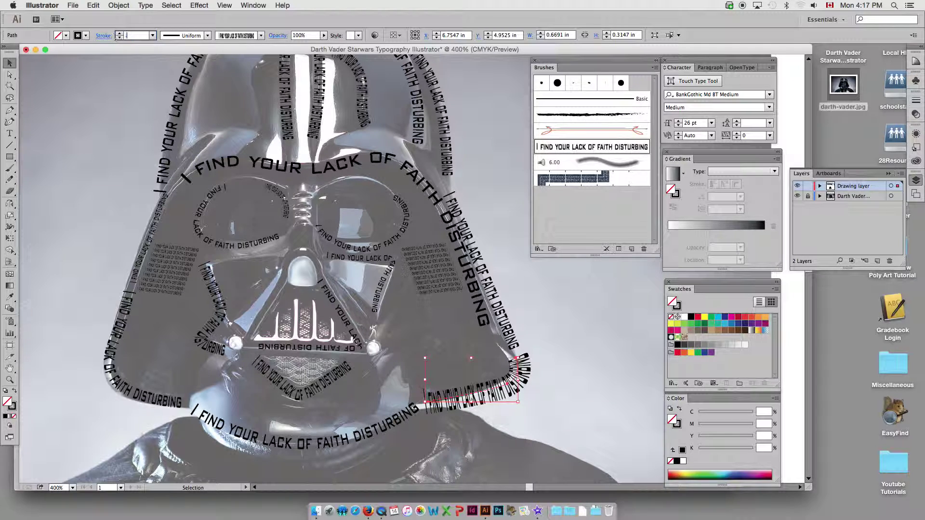
type("0.5")
key("Return")
- Scroll down to the shoulders and paint quote strokes over the left shoulder and chest folds
key("z")
left_click(310, 235, "alt")
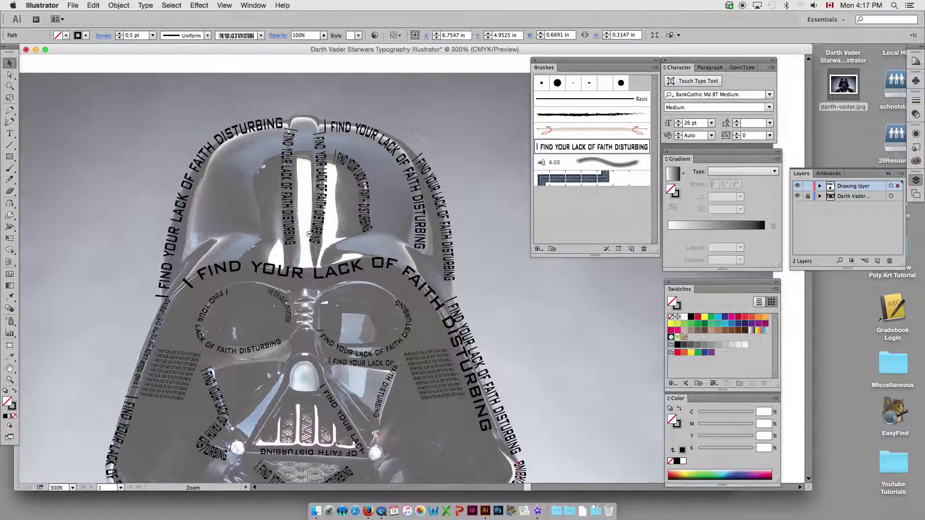
scroll(309, 234, "down", 2)
scroll(309, 235, "down", 3)
key("v")
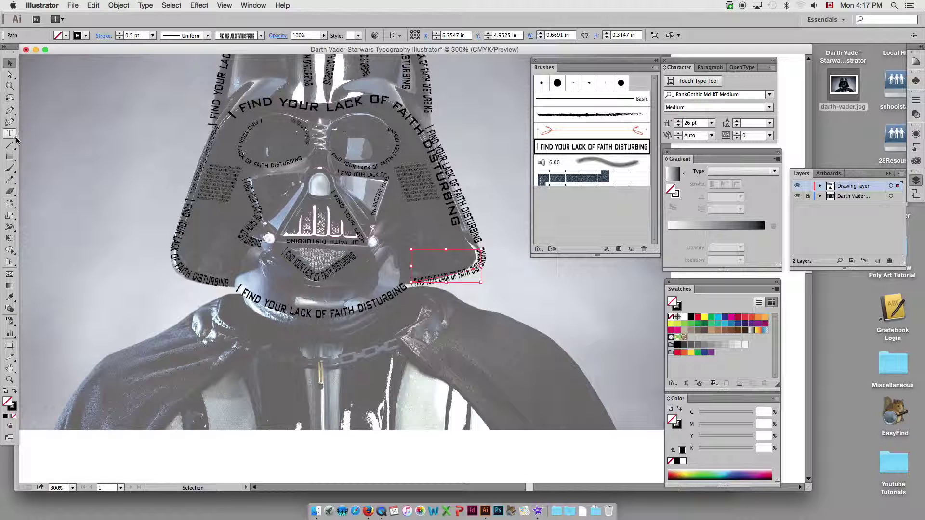
left_click(10, 168)
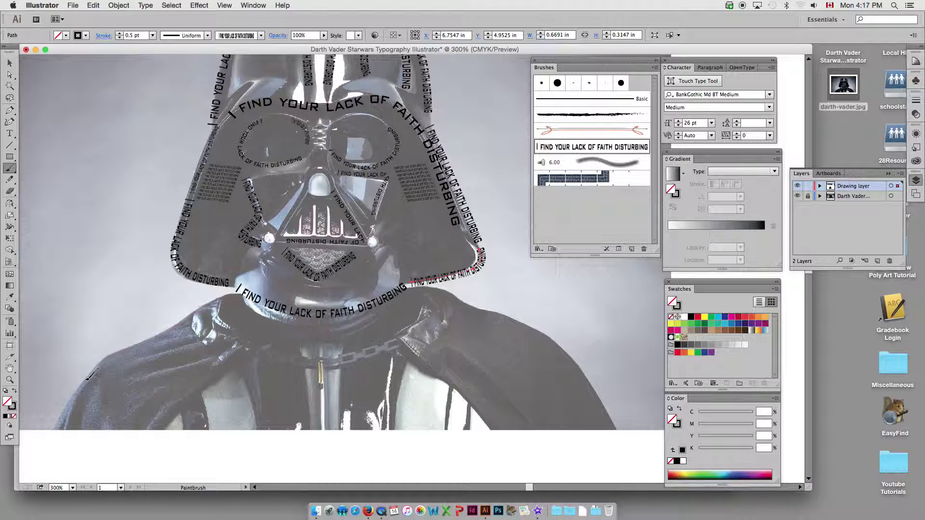
left_click_drag(59, 423, 53, 425)
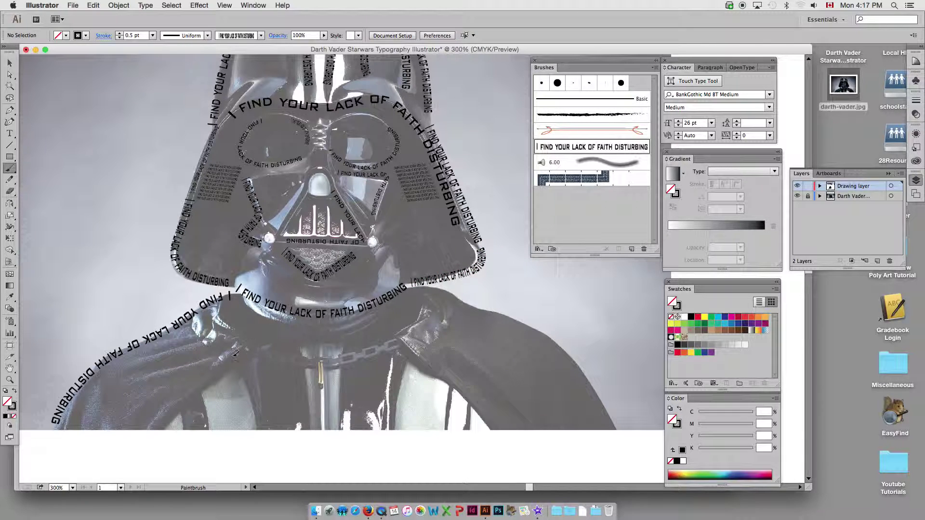
left_click_drag(159, 423, 244, 348)
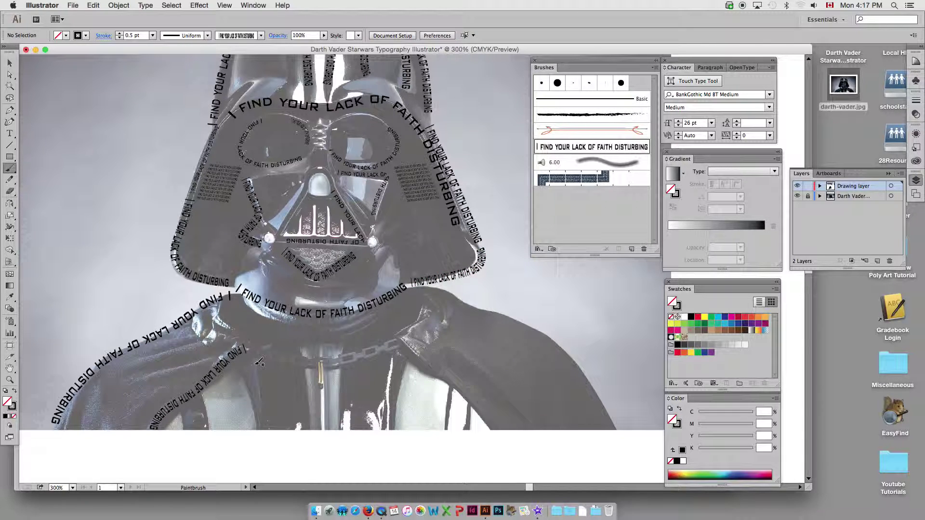
left_click_drag(262, 425, 262, 428)
left_click_drag(322, 362, 321, 435)
- Paint quote strokes down the right chest, across the cape and right shoulder, and under the chin
left_click_drag(406, 361, 394, 428)
mouse_move(416, 367)
left_mouse_down()
mouse_move(455, 383)
mouse_move(488, 428)
left_mouse_up()
left_click_drag(442, 347, 504, 392)
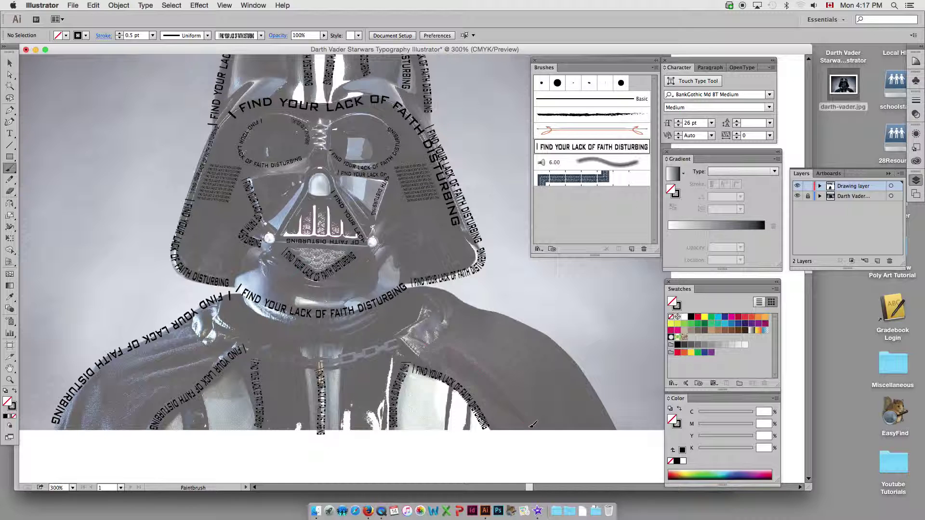
left_click_drag(533, 424, 532, 426)
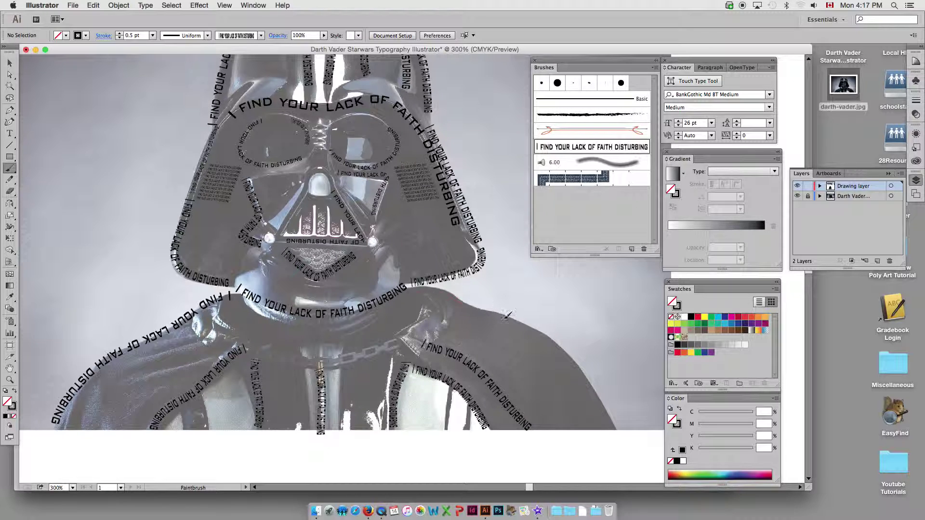
left_click_drag(617, 420, 618, 421)
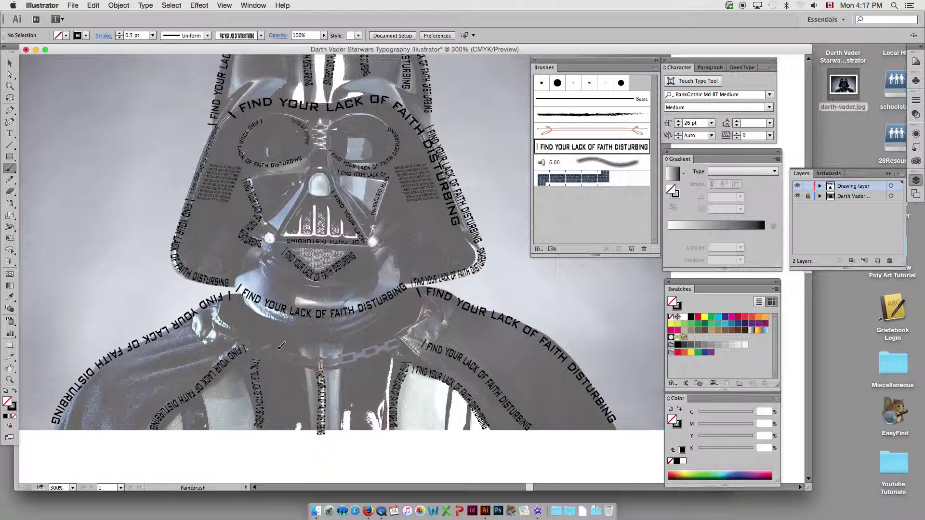
left_click_drag(233, 305, 424, 309)
scroll(335, 351, "up", 1)
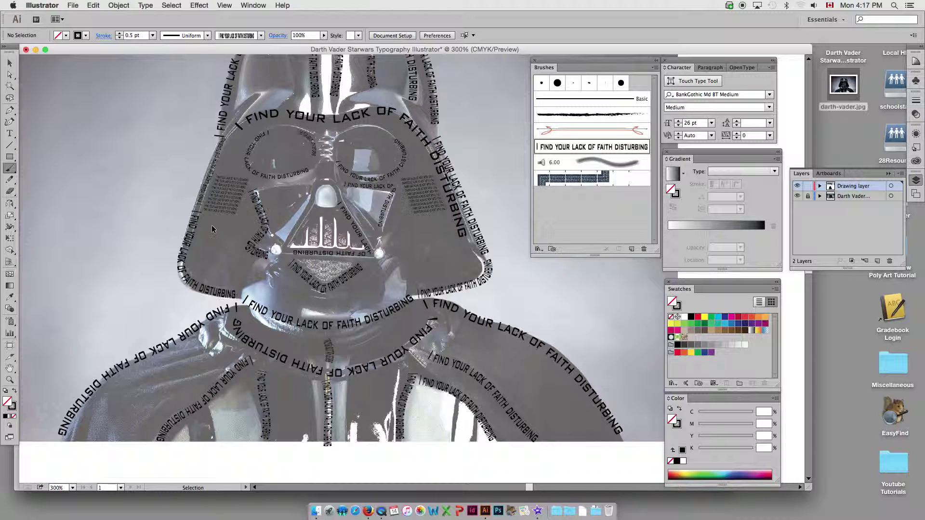
- Switch to Direct Selection and view the artwork in Outline mode
left_click(10, 74)
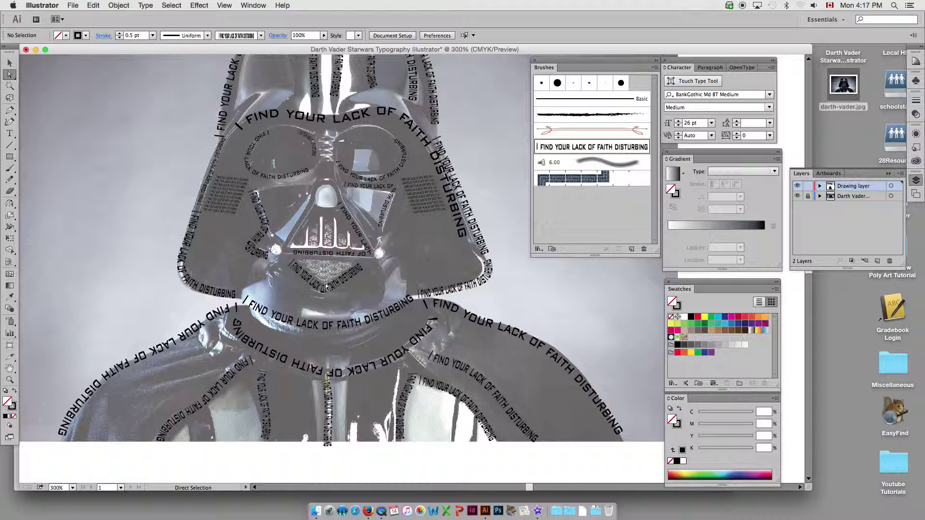
scroll(344, 260, "up", 2)
scroll(343, 260, "right", 2)
key("super+y")
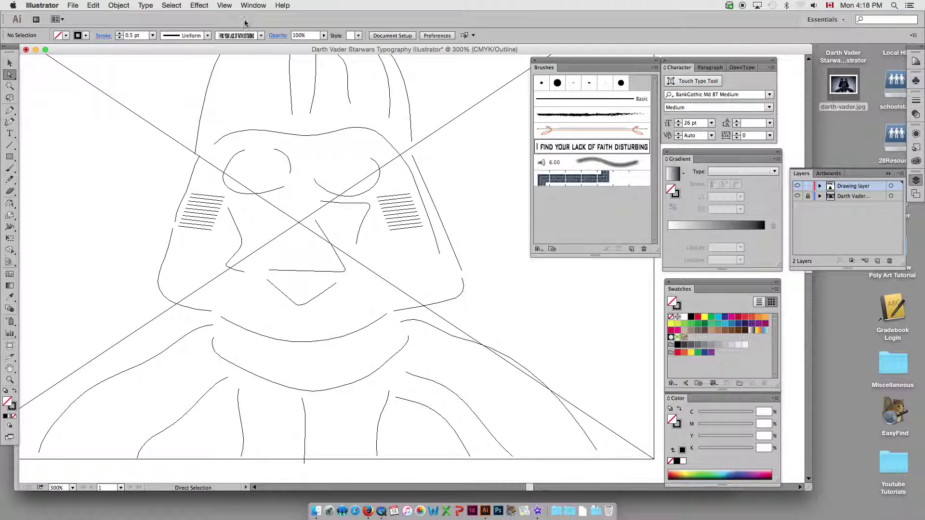
left_click(229, 4)
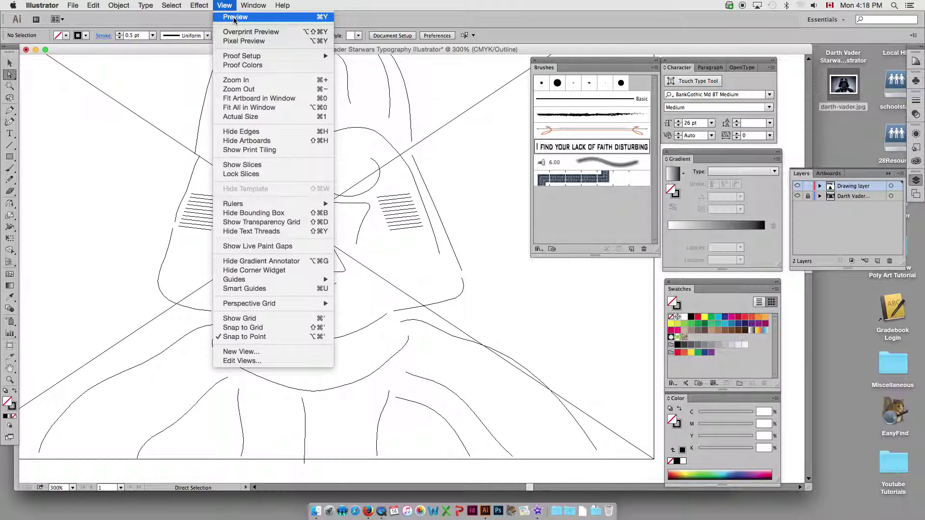
left_click(234, 17)
left_click(224, 4)
left_click(229, 18)
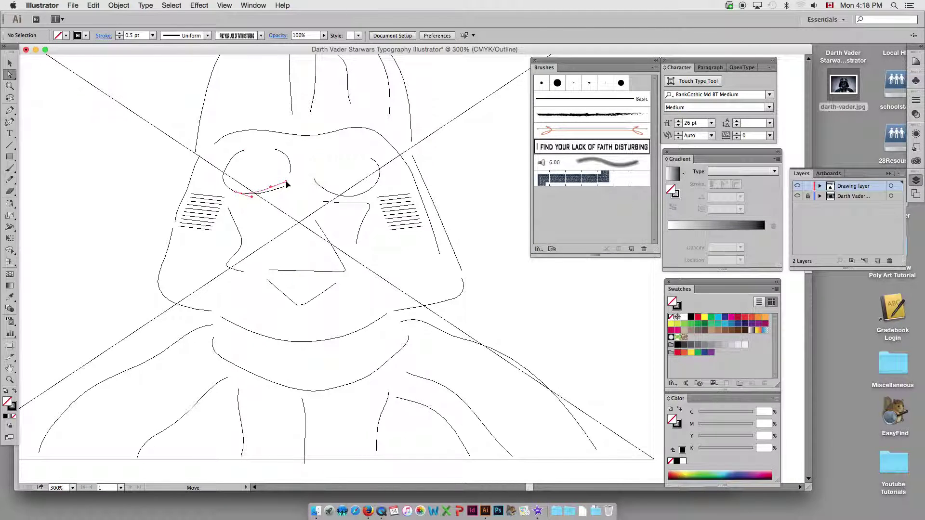
- Reshape the left eye lens's lower curve, then return to Preview and zoom out to the whole artwork
left_click(273, 189)
left_click_drag(272, 189, 271, 192)
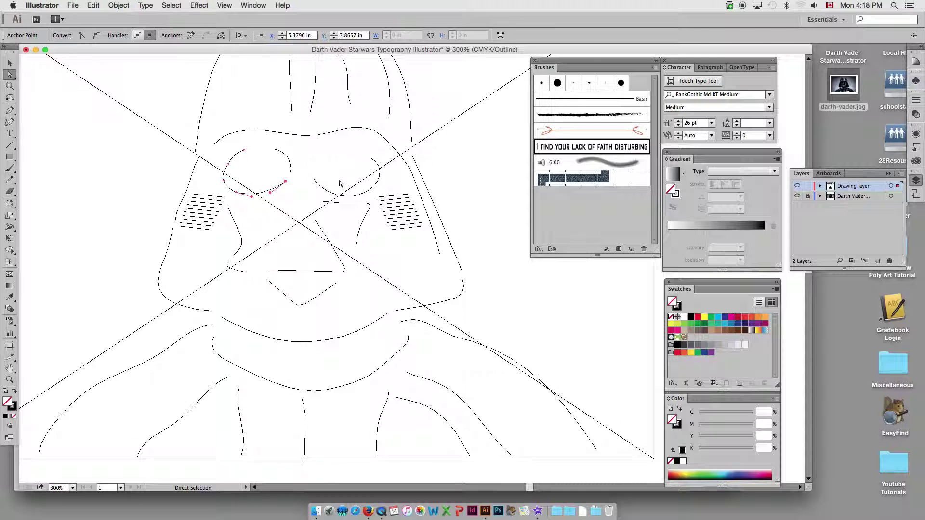
left_click(379, 184)
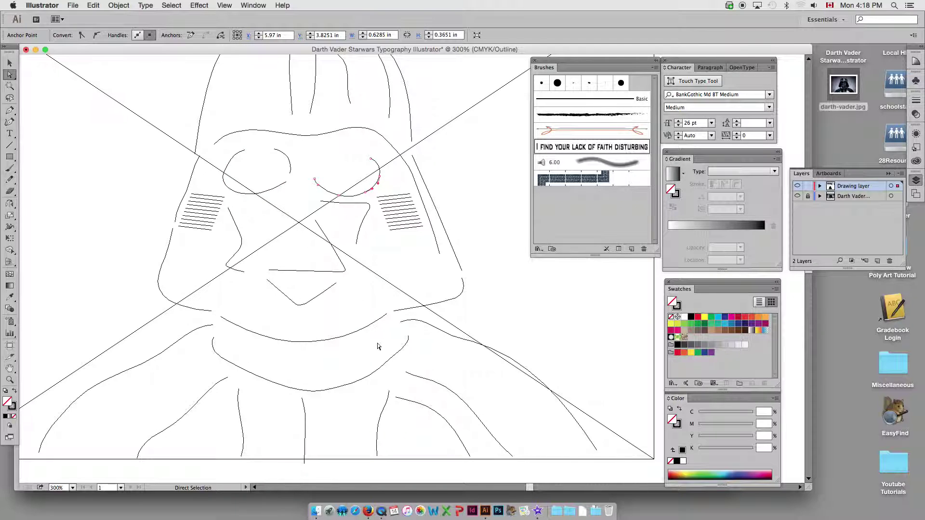
key("v")
key("super+y")
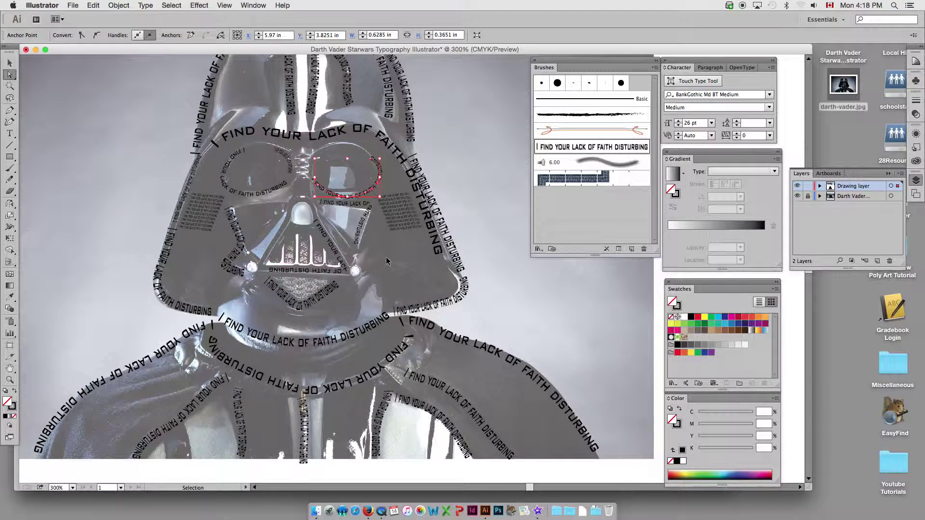
key("super+y")
key("super+y")
key("super+minus")
key("super+minus")
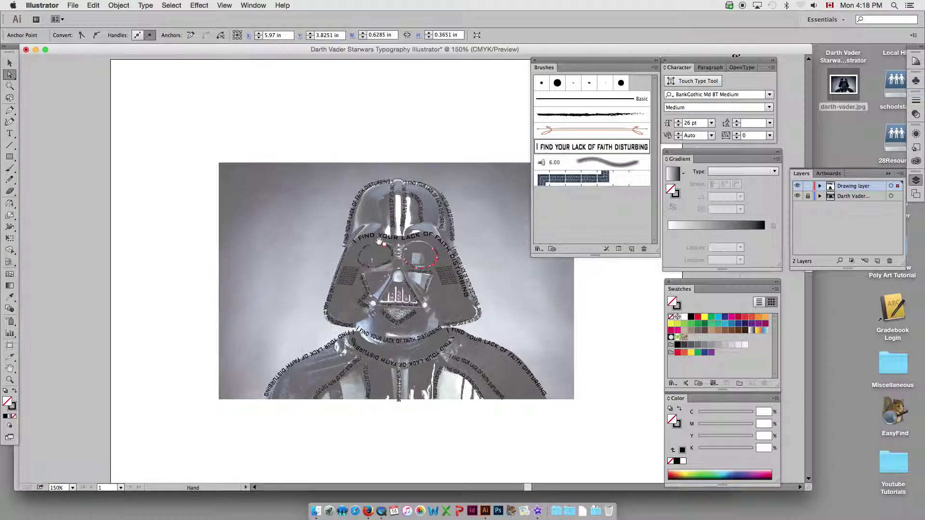
left_click_drag(379, 242, 280, 229)
key("v")
key("shift+super+a")
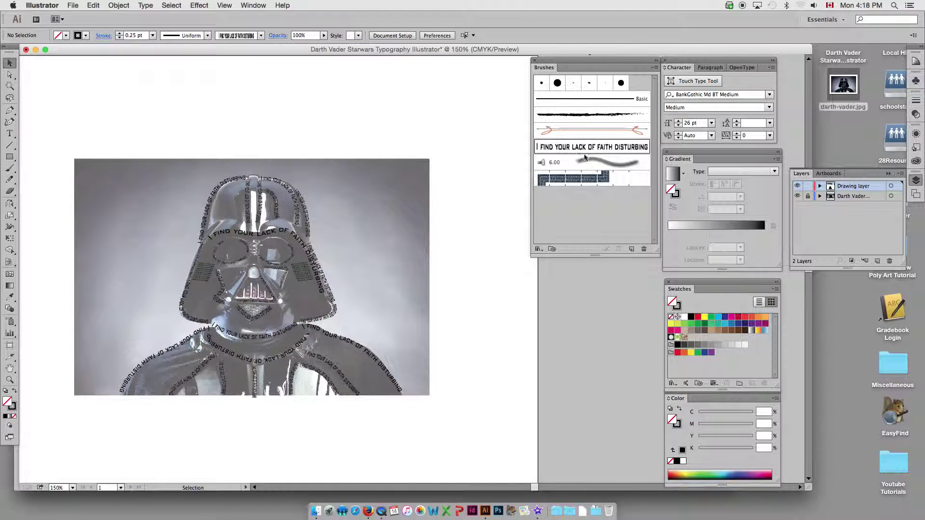
left_click(798, 197)
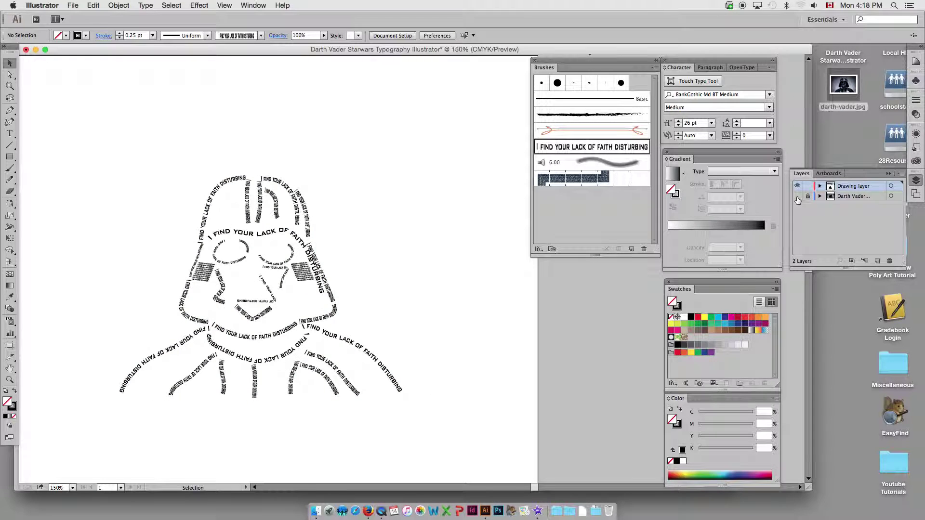
left_click_drag(378, 246, 433, 235)
left_click_drag(108, 139, 409, 381)
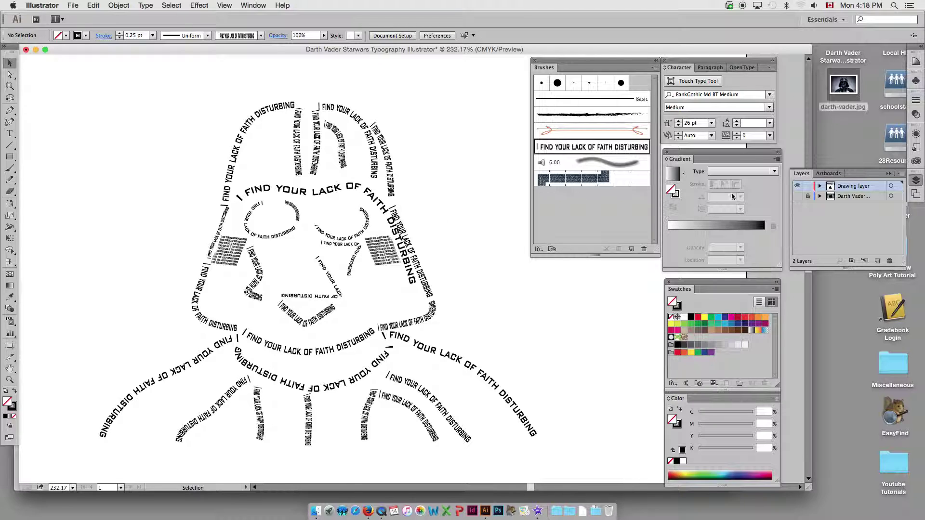
left_click(798, 196)
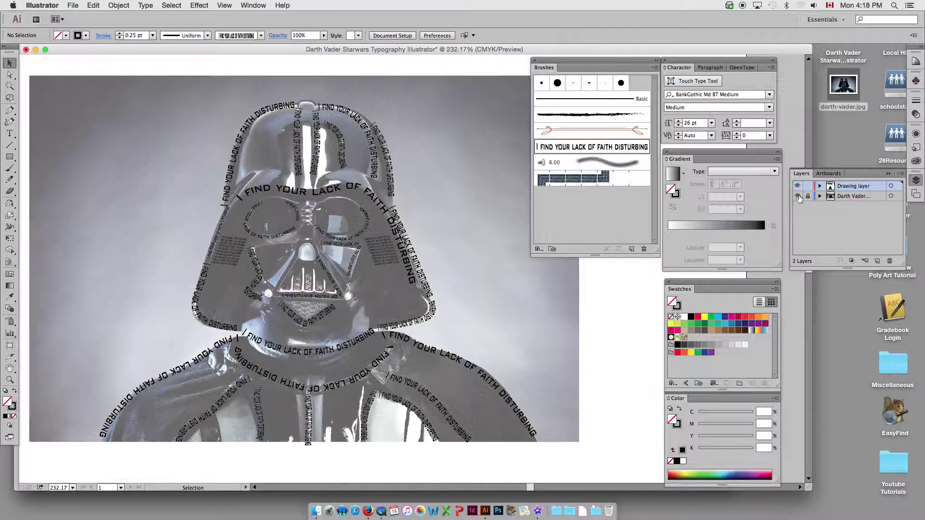
left_click(474, 209, "super")
left_click(428, 207, "alt+super")
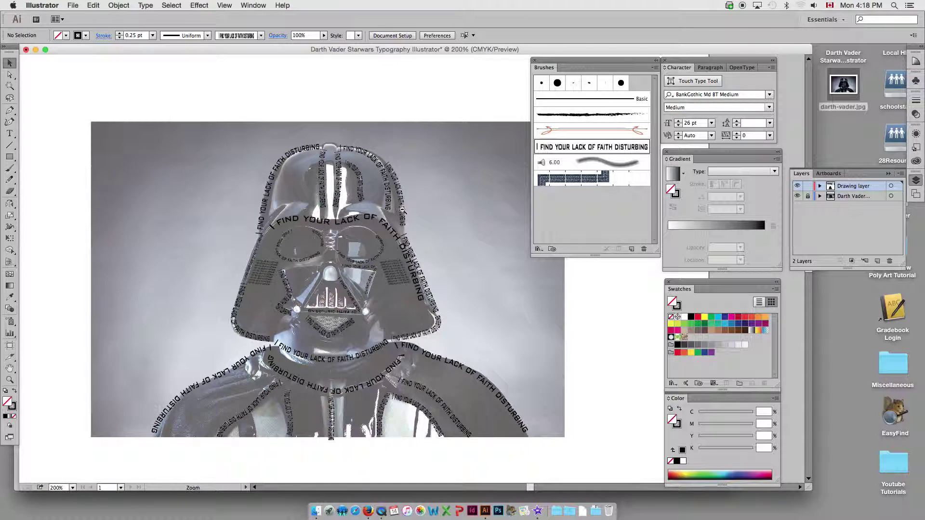
left_click(402, 210, "alt+super")
scroll(289, 193, "right", 3)
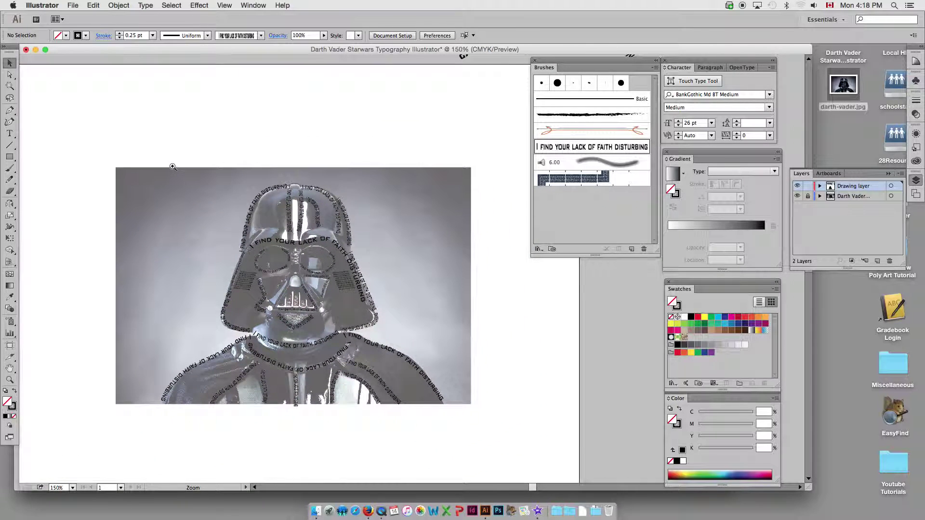
left_click_drag(124, 163, 465, 428)
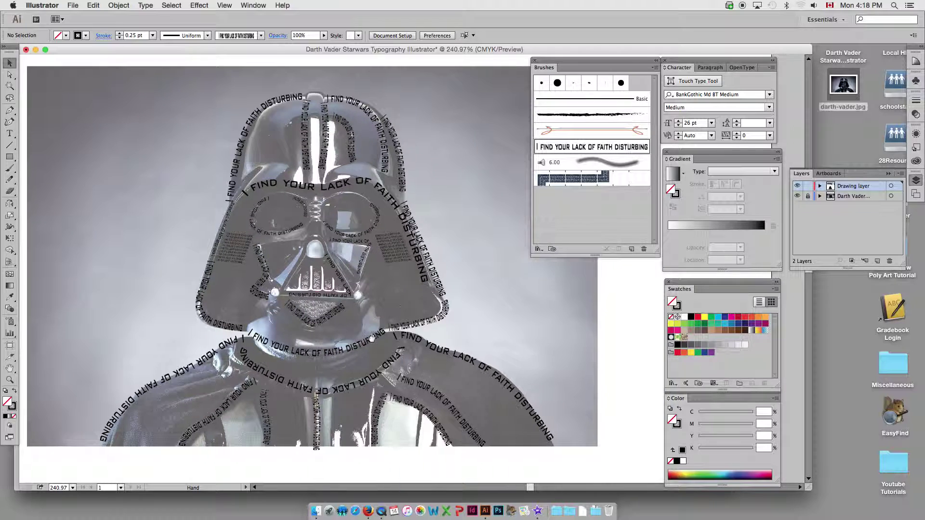